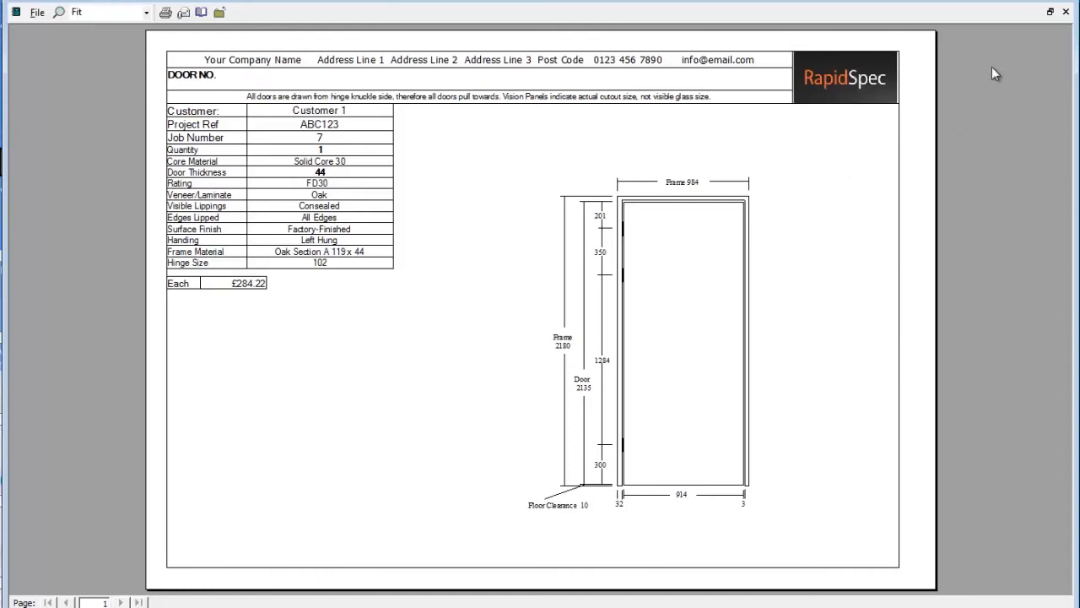
- Add a new door set with an in-house Oak Section A frame, Factory Pre-Finish, 119 x 44, FD30
click(1065, 11)
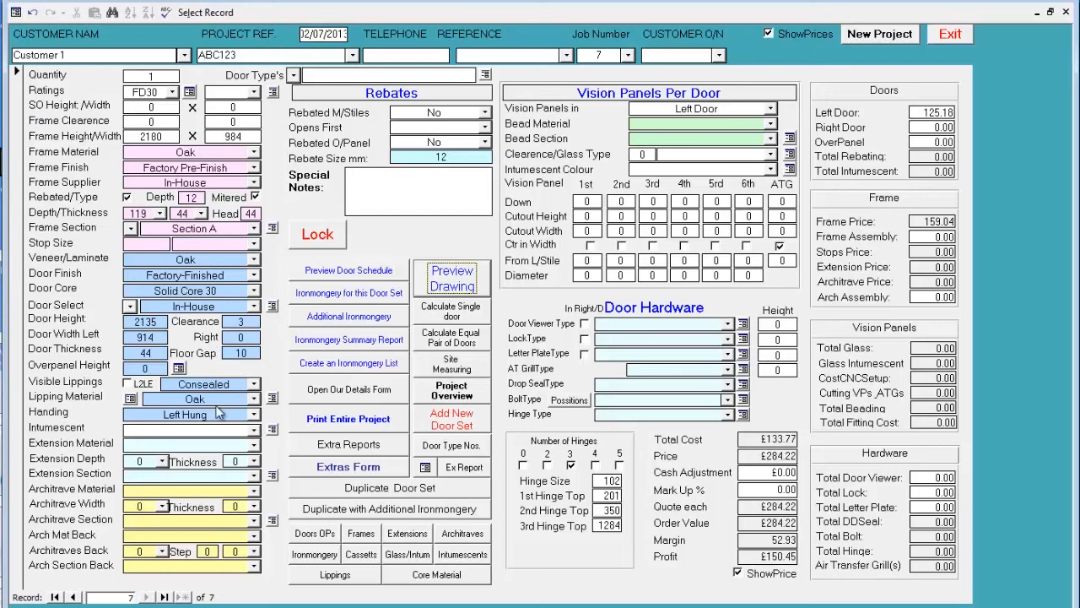
click(449, 423)
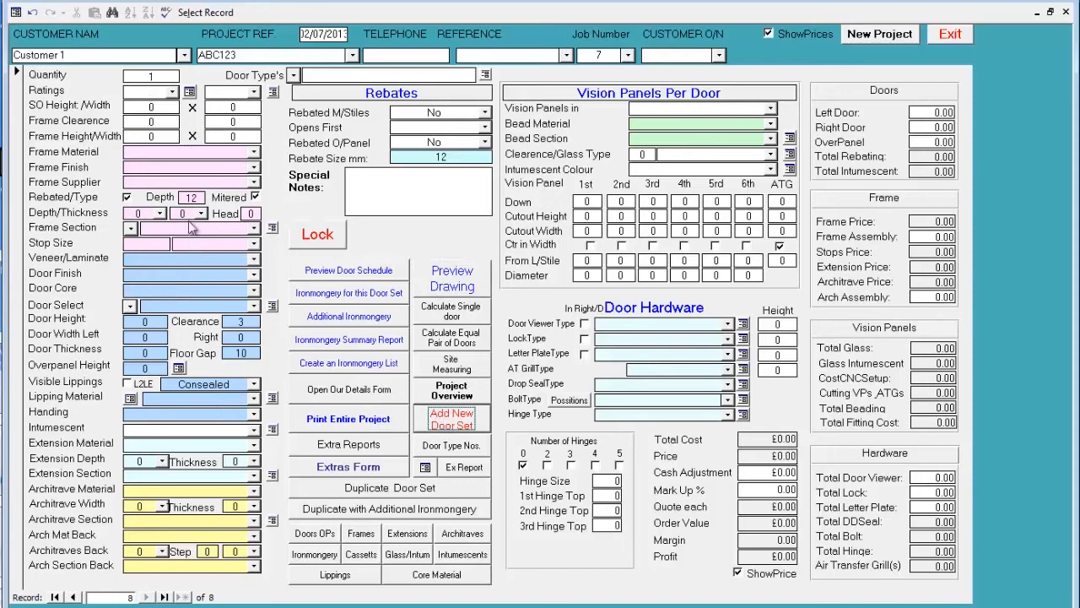
click(131, 229)
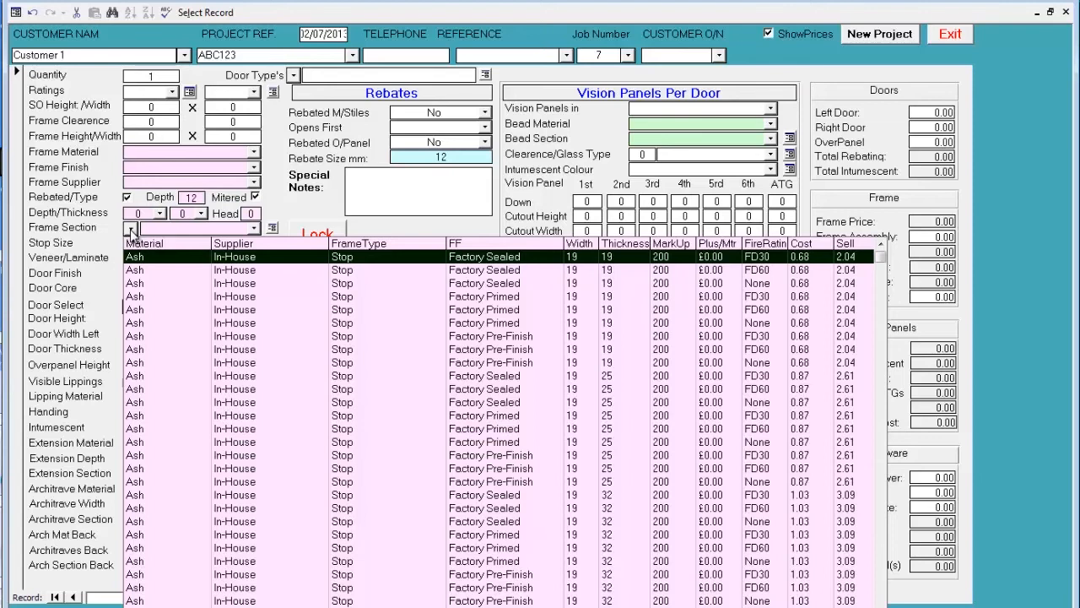
text(o)
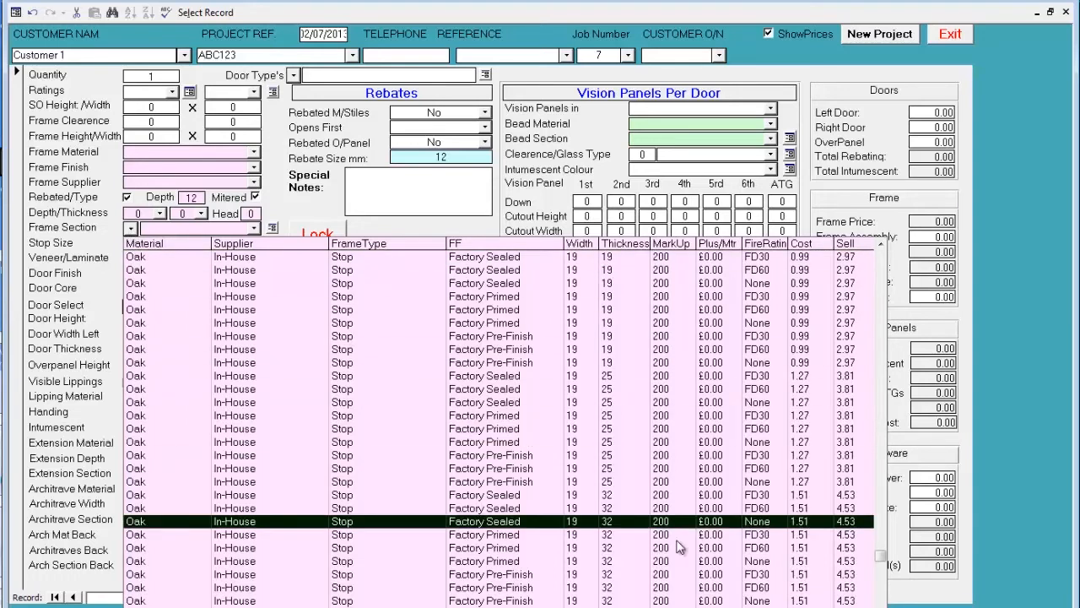
scroll(882, 595, down, 15)
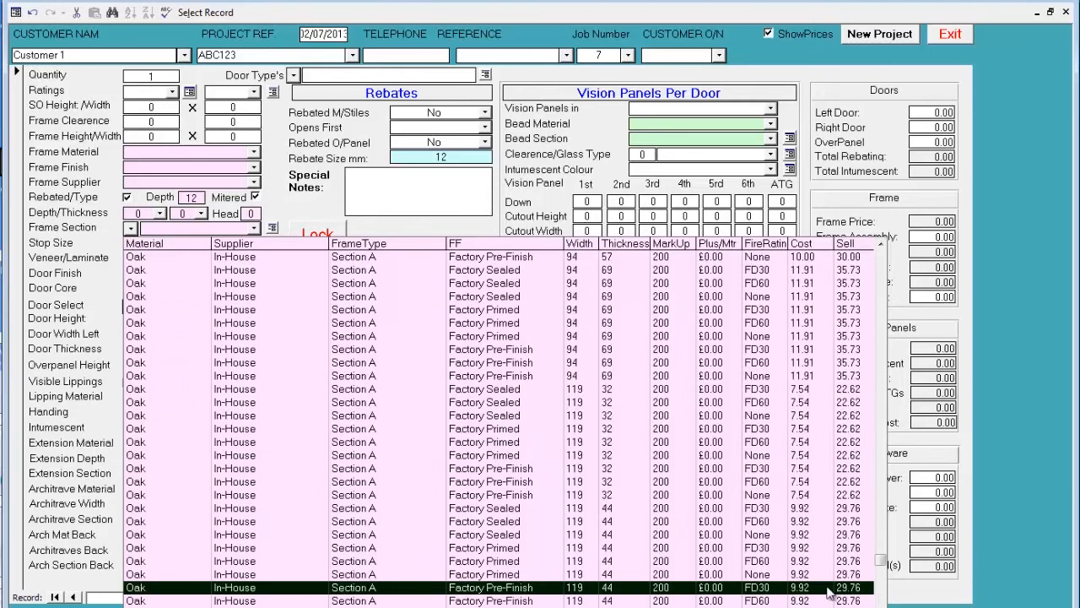
click(780, 587)
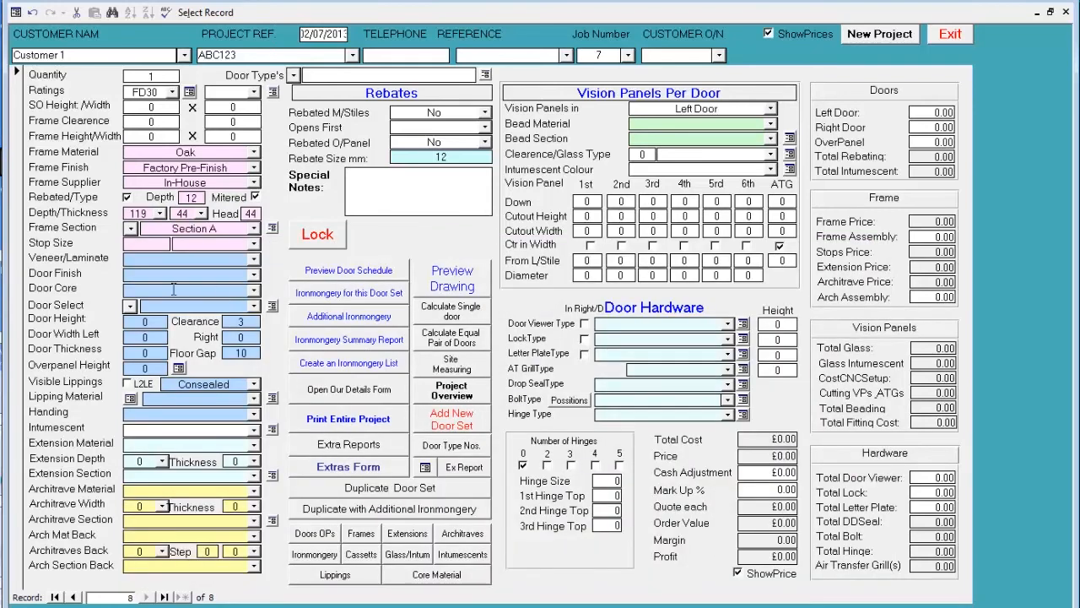
- Select the in-house Oak factory-finished FD30 door, 2135 x 914 x 44 with Halspan 30 core, and set its lipping material to Oak
click(129, 306)
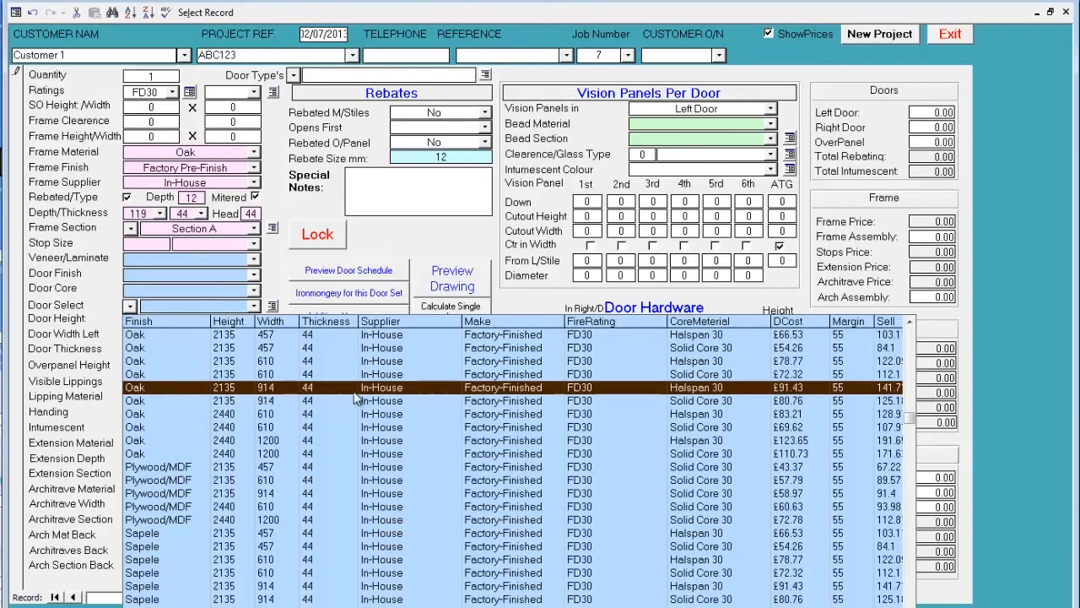
click(593, 389)
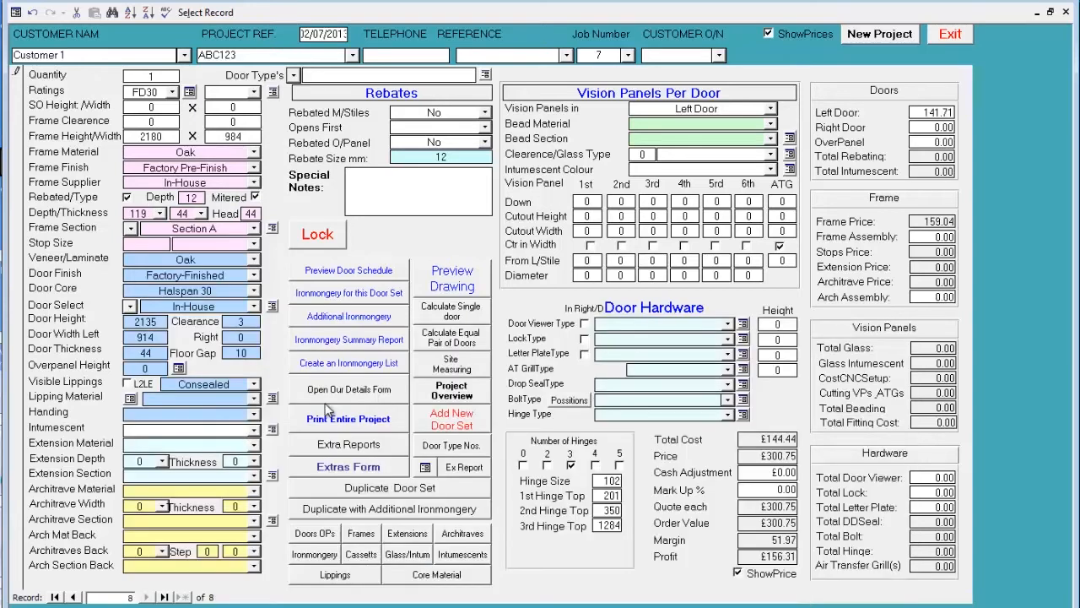
click(253, 398)
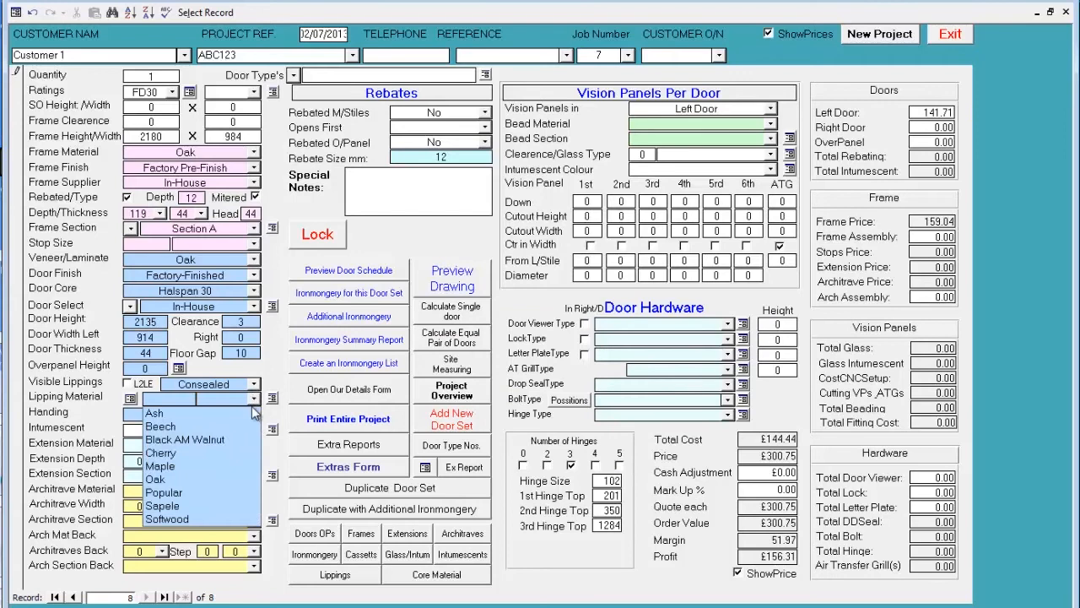
click(245, 404)
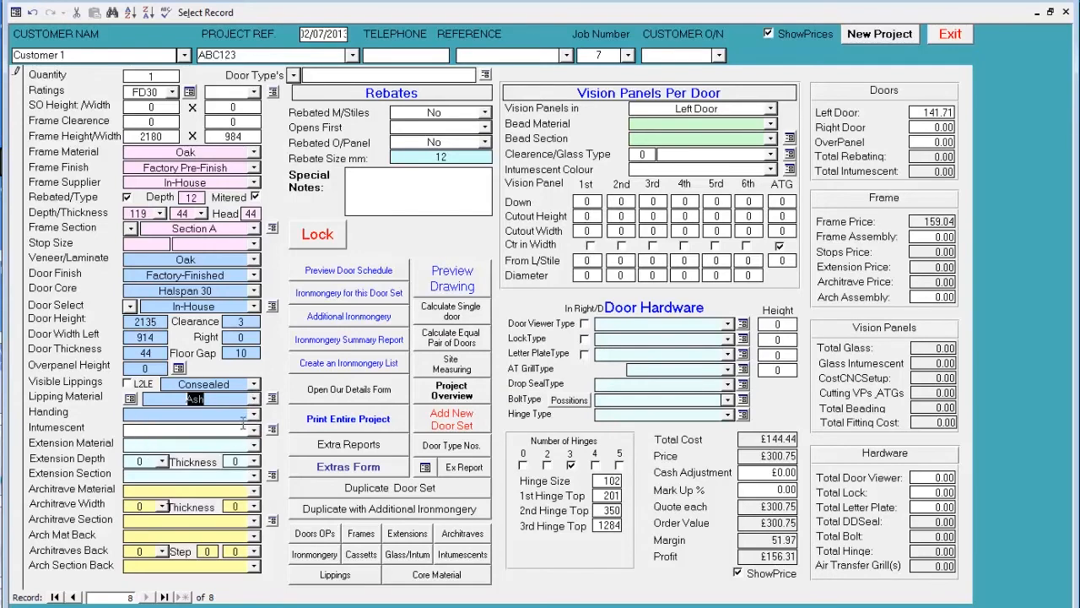
key(Delete)
click(253, 398)
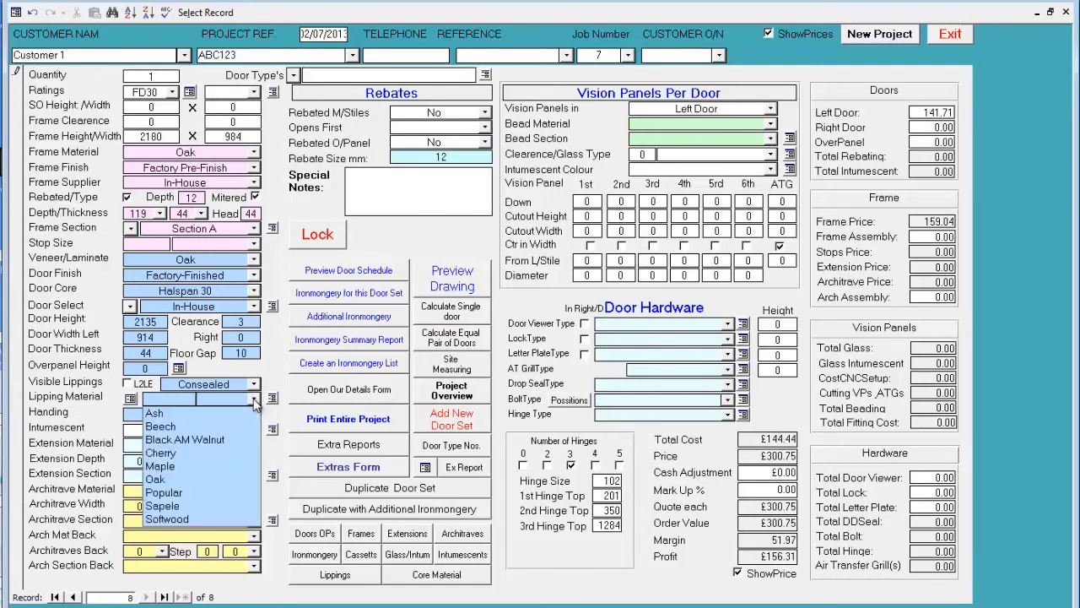
click(229, 478)
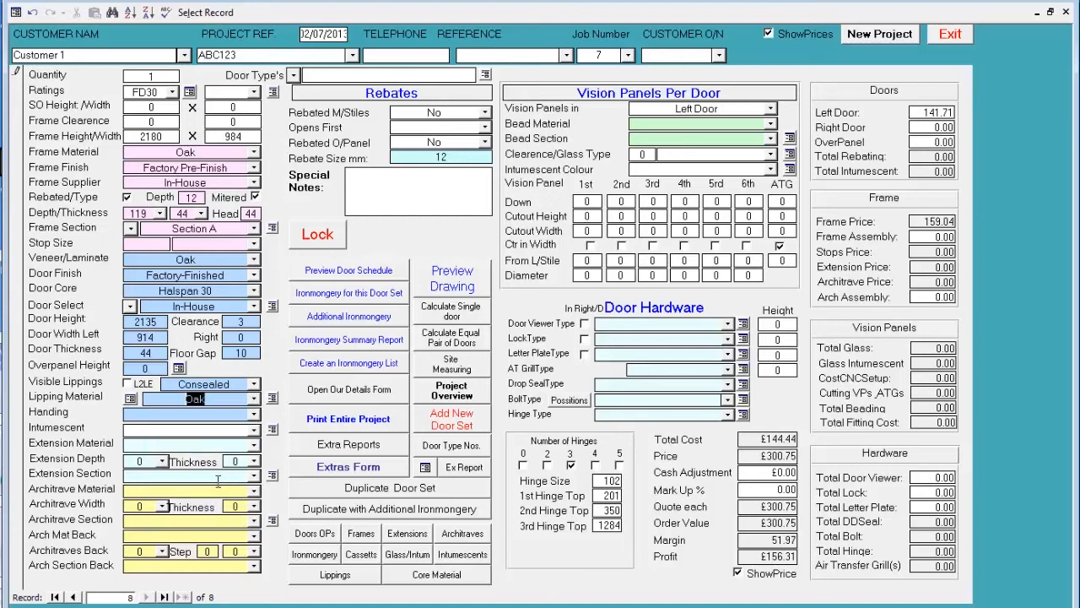
- Set the door's handing to Left Hung and preview the door set drawing, closing it when done
click(253, 414)
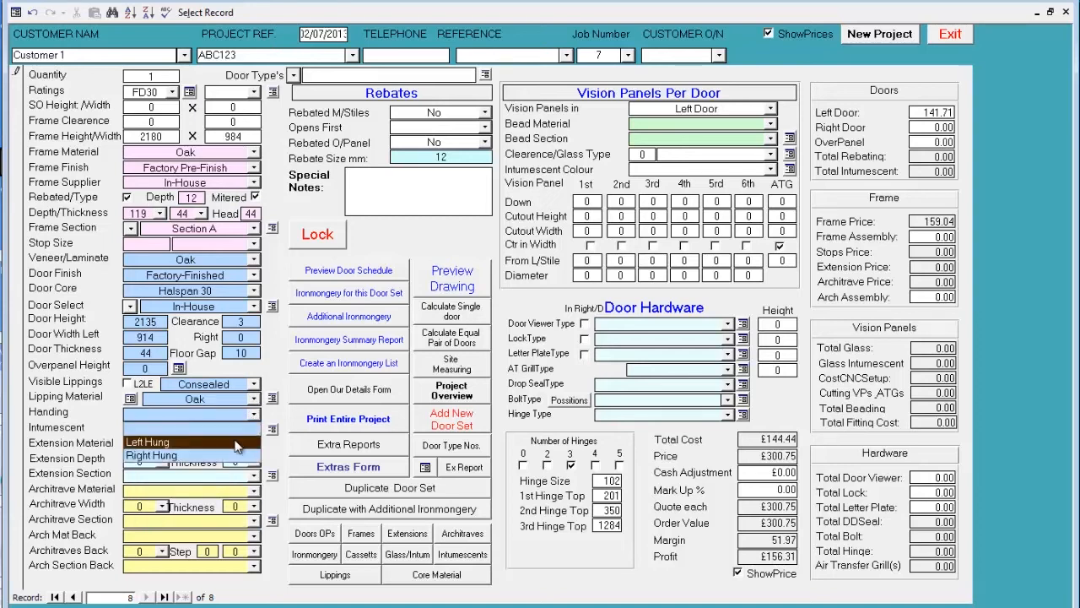
click(237, 443)
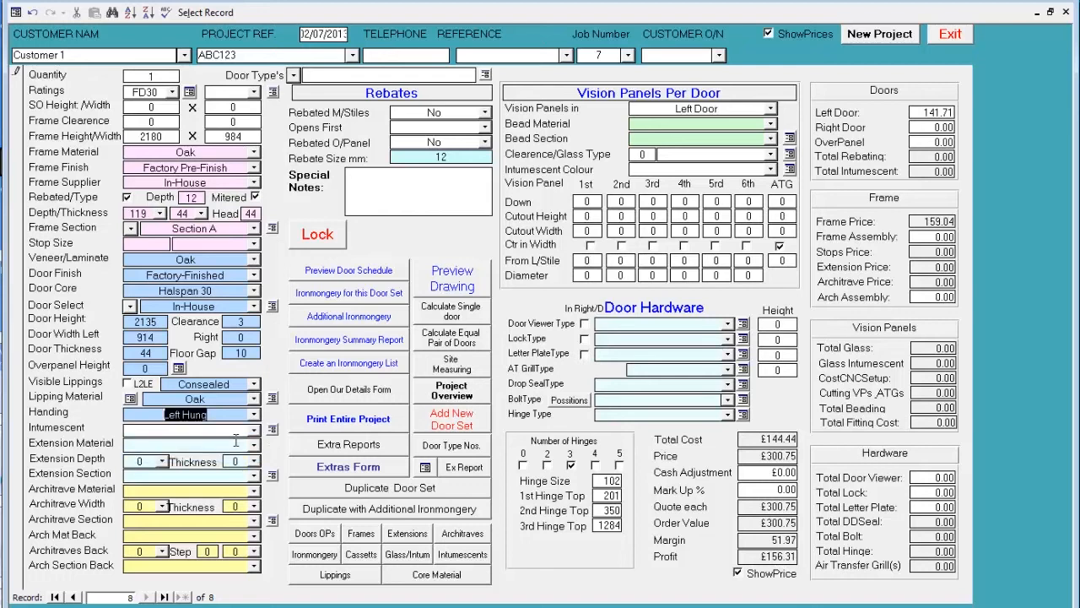
click(444, 281)
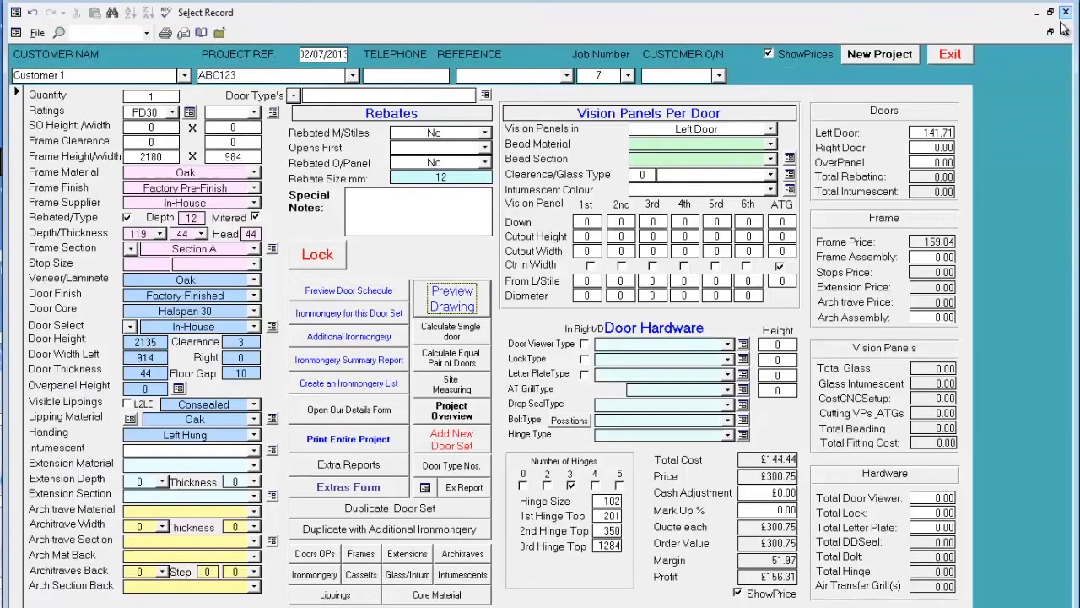
click(1066, 12)
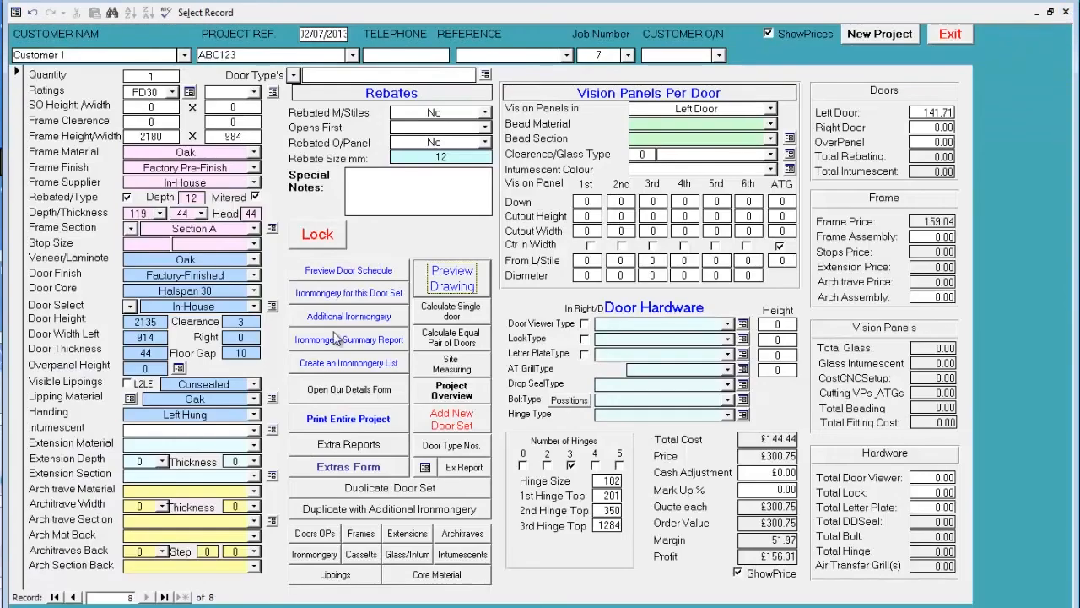
- Make the set a double door with a right door width of 914, and check it in the drawing preview
click(237, 337)
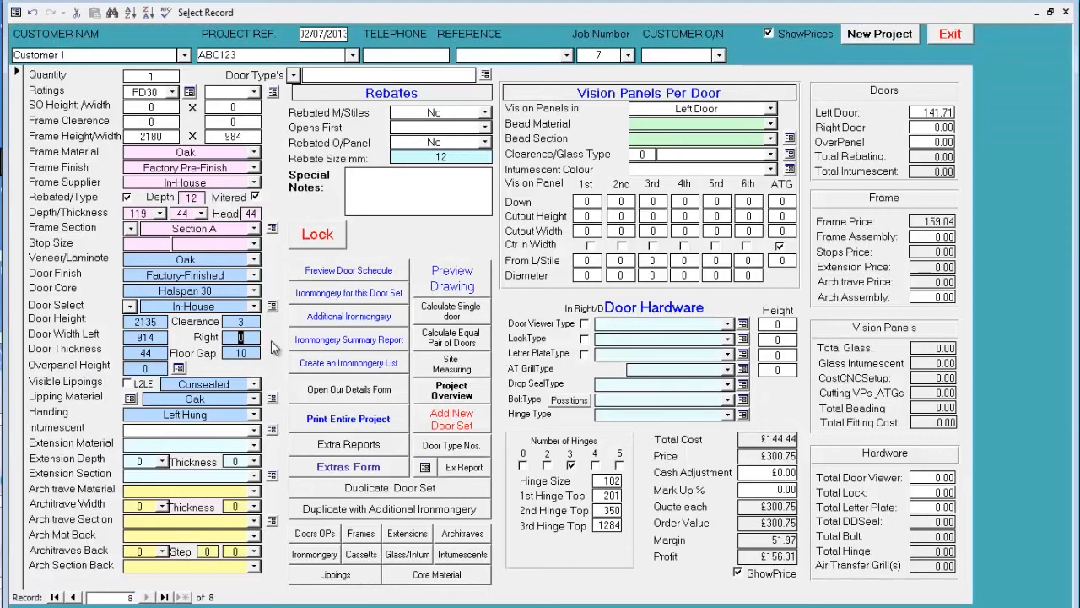
text(914)
key(Tab)
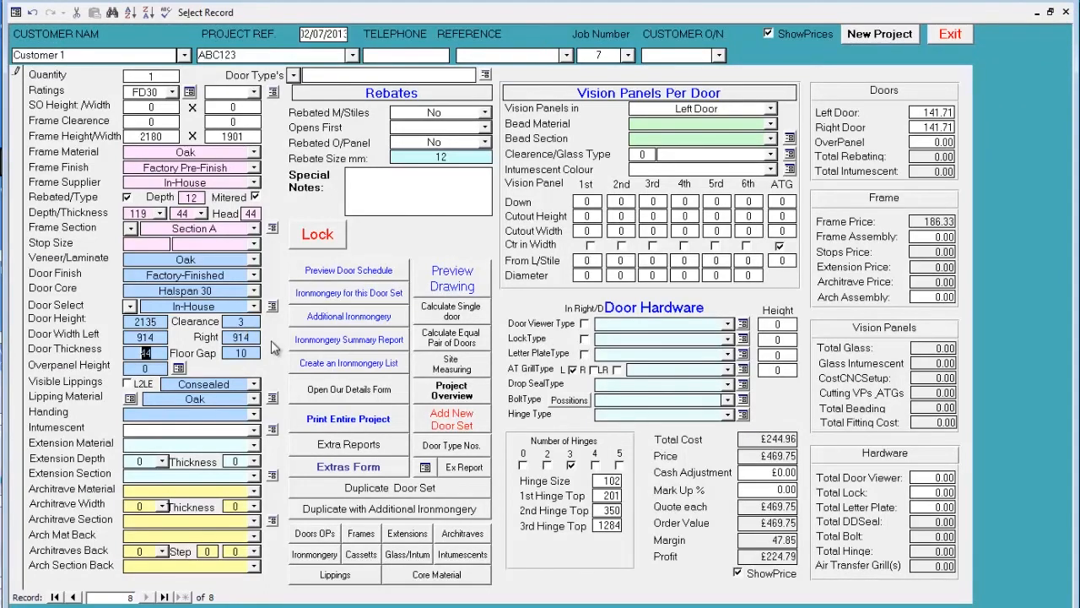
click(452, 282)
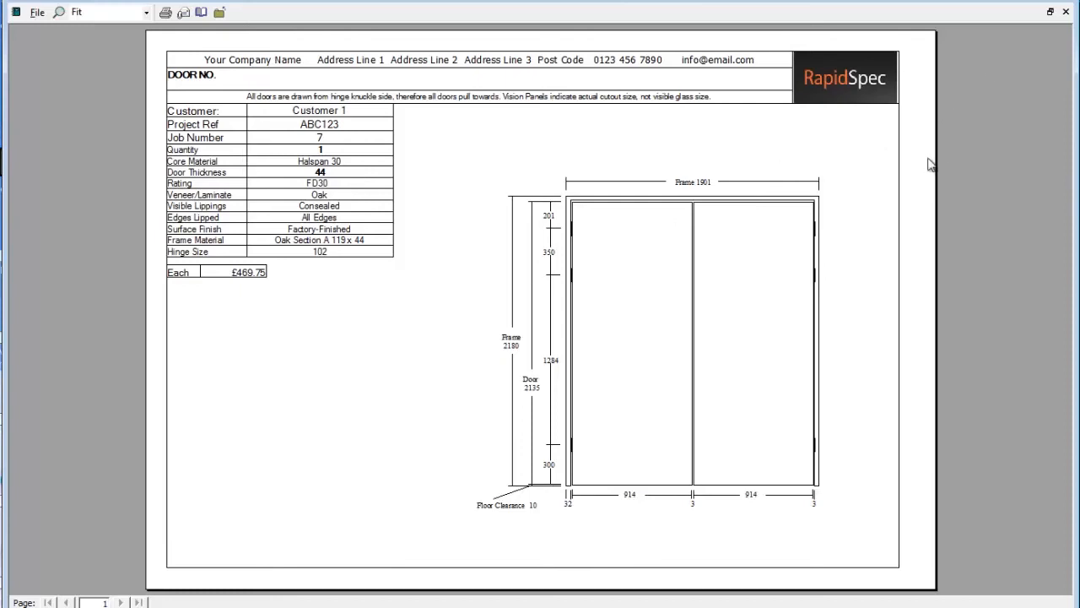
click(1066, 13)
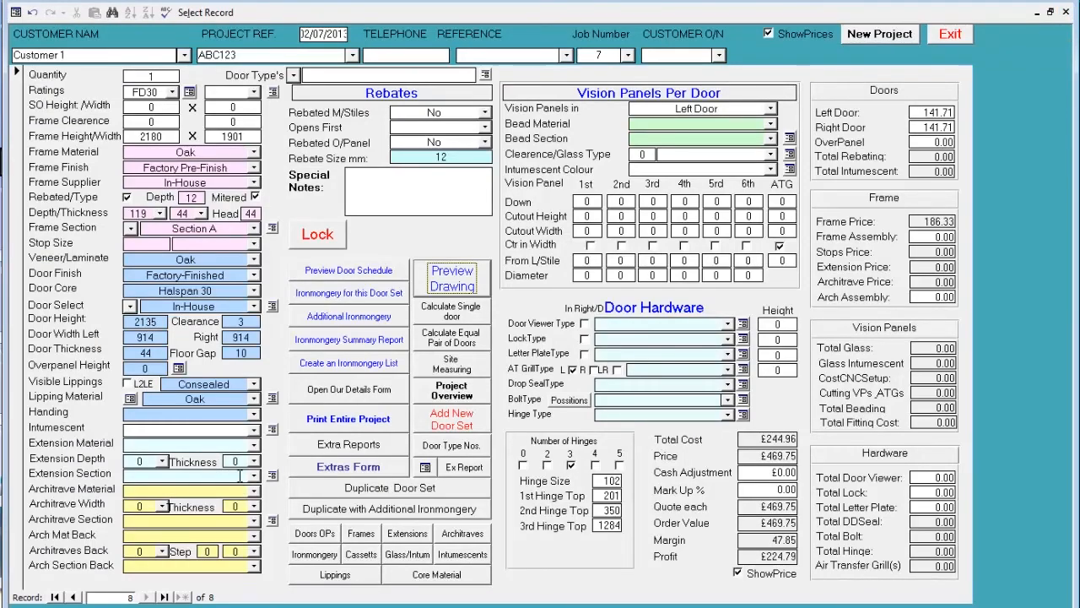
- Add an Oak frame extension with a depth of 94 and a thickness of 32
click(254, 443)
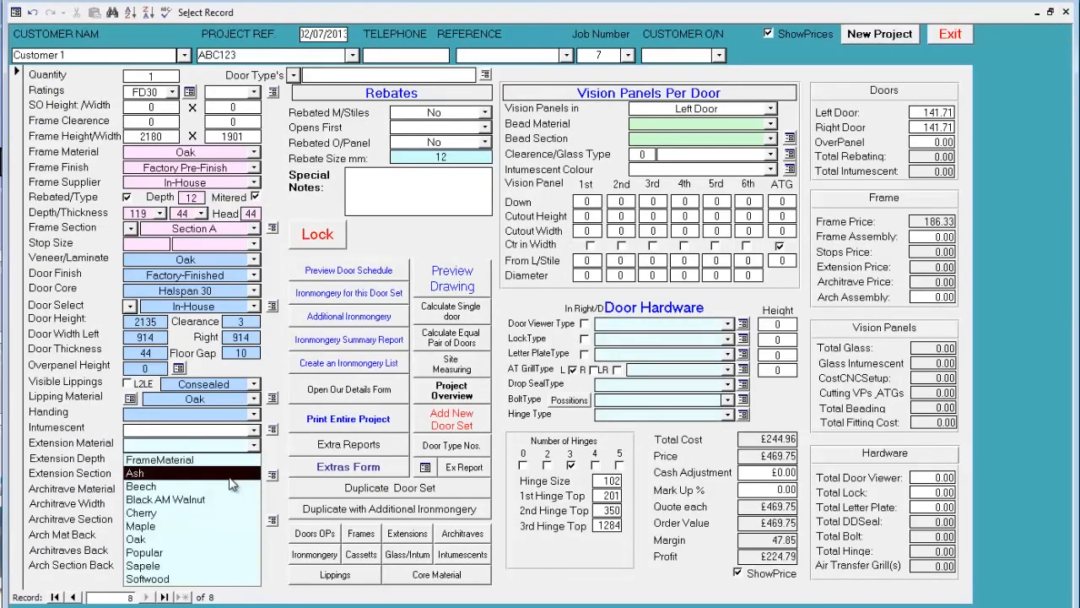
click(221, 539)
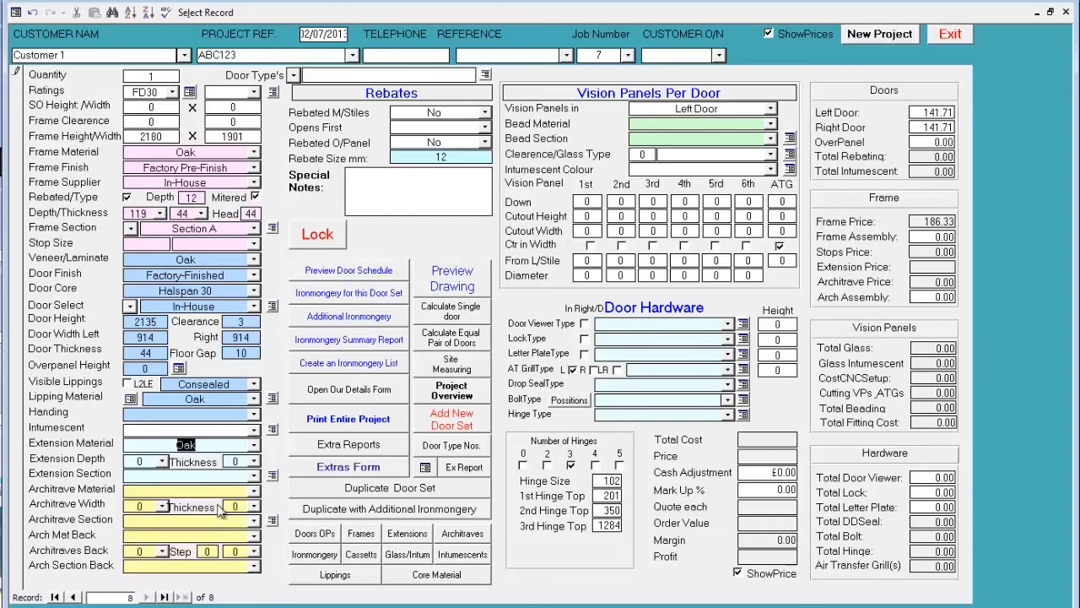
click(164, 462)
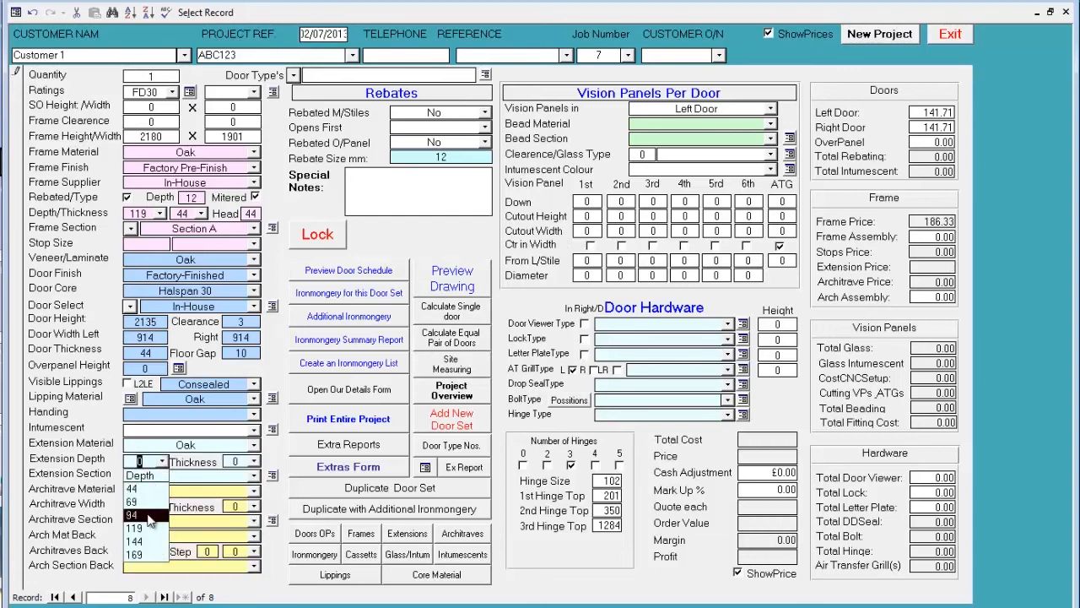
click(148, 516)
click(254, 461)
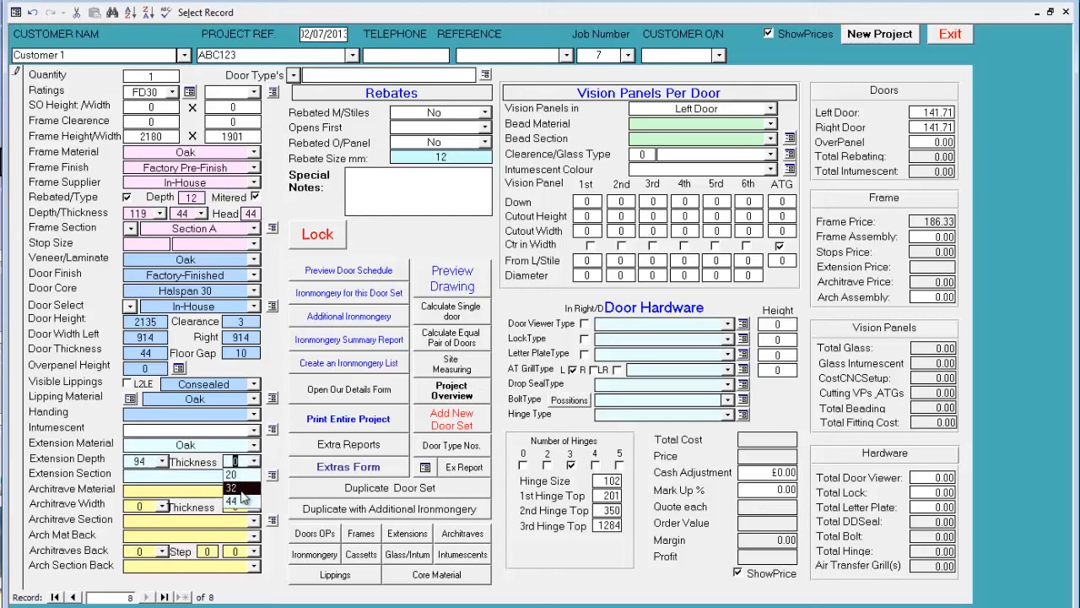
click(242, 488)
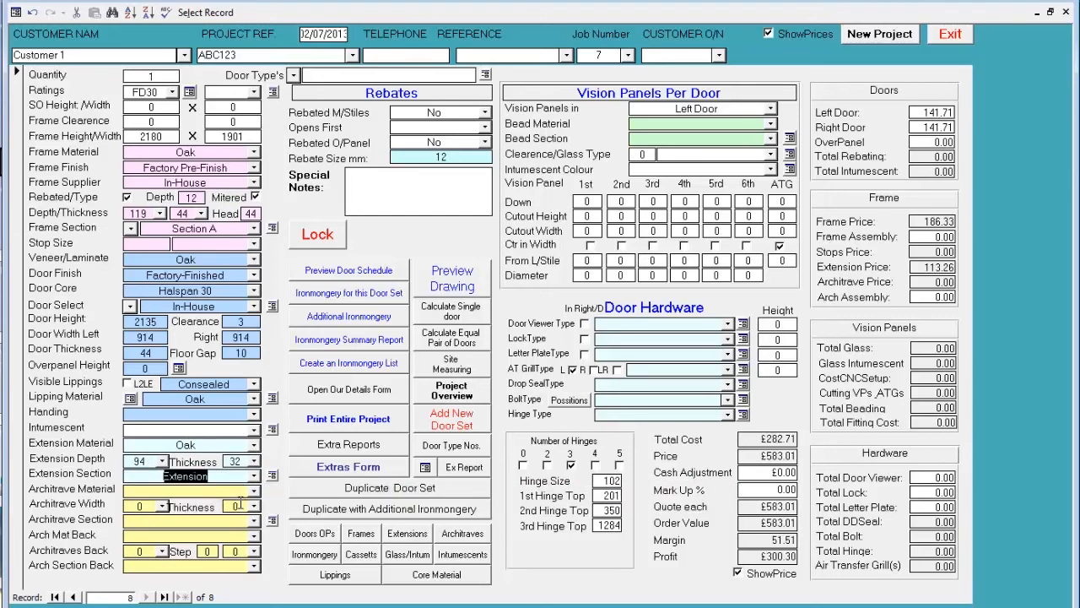
- Add Oak architraves with a width of 94, a thickness of 15 and the Ovolo section
click(253, 490)
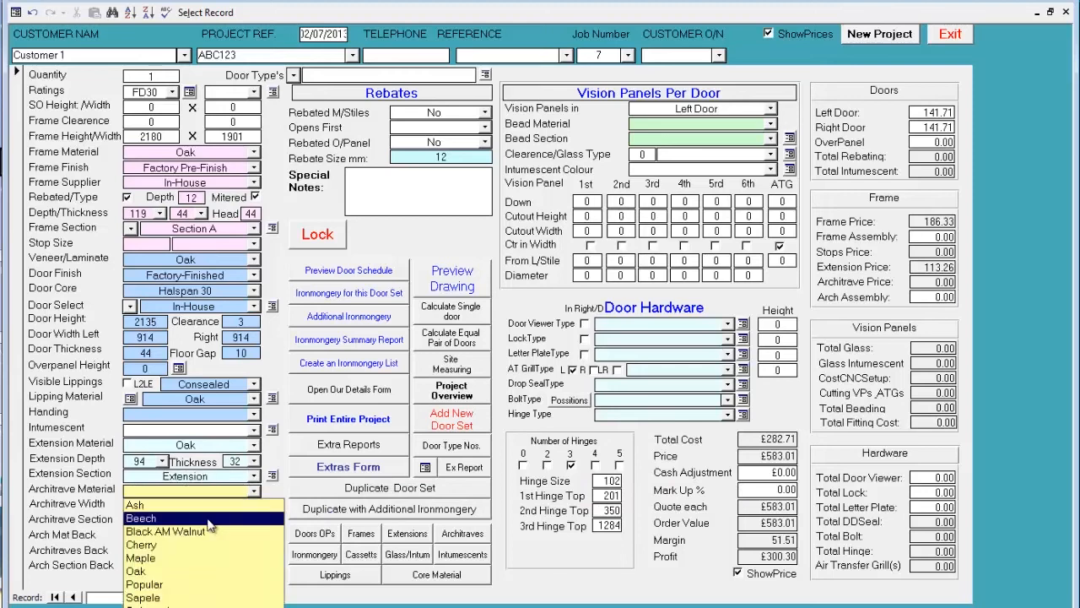
click(191, 572)
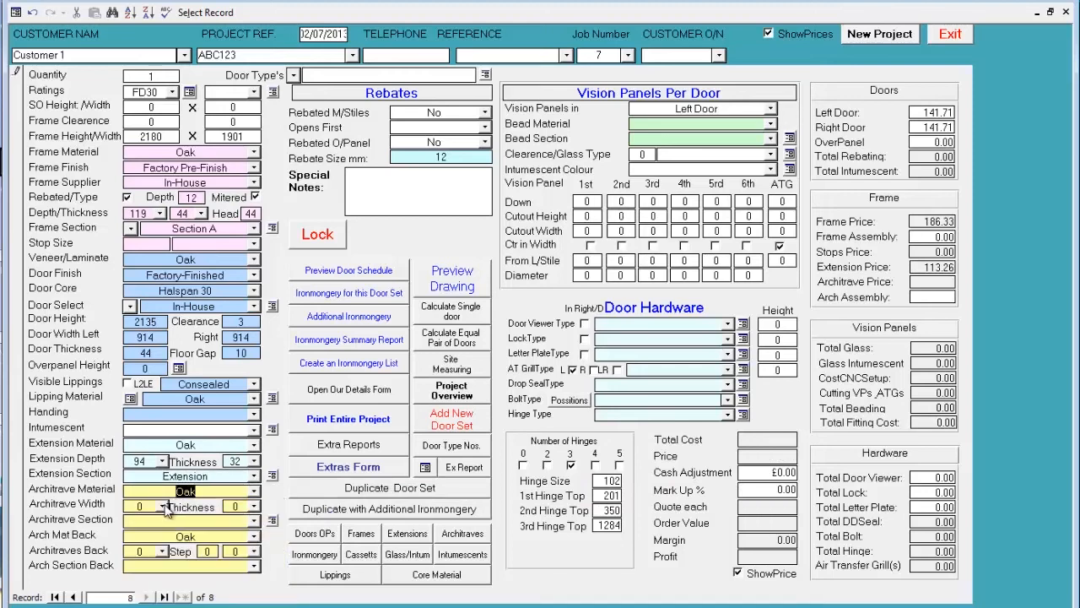
click(162, 506)
click(148, 547)
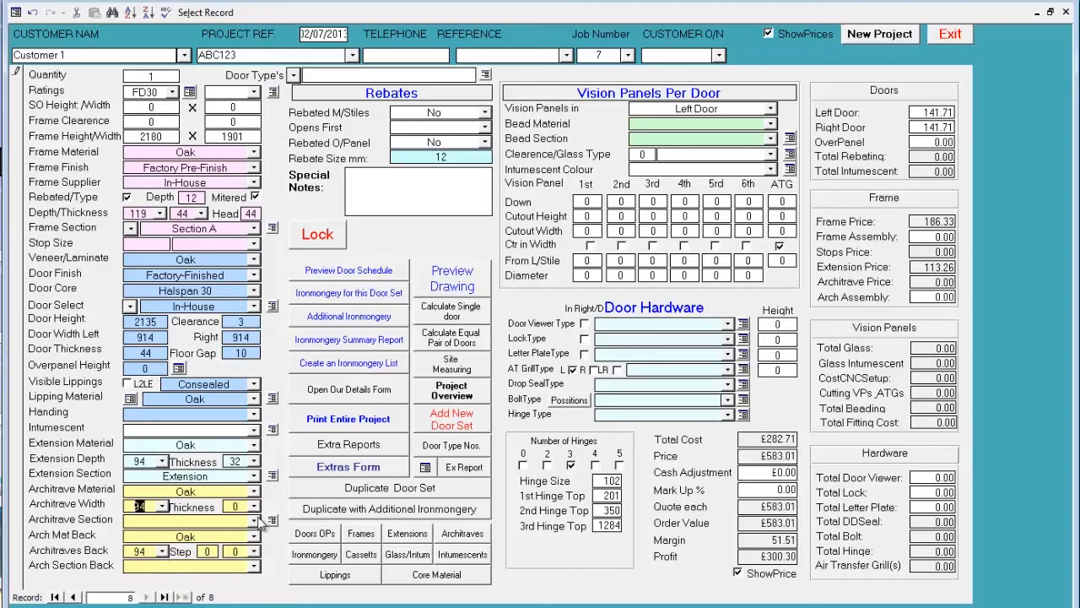
click(251, 507)
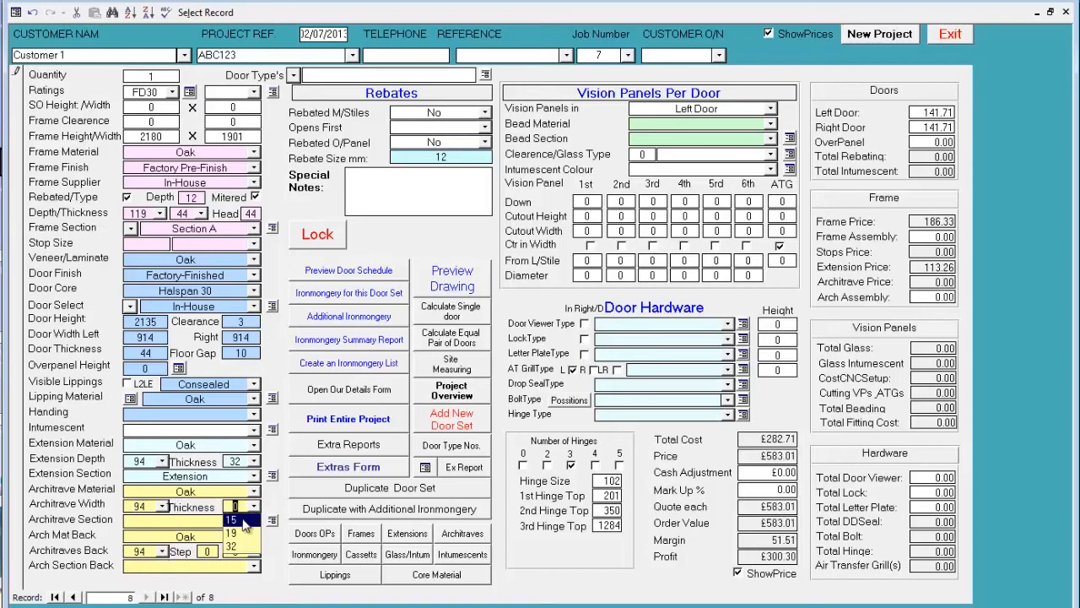
click(243, 520)
click(253, 520)
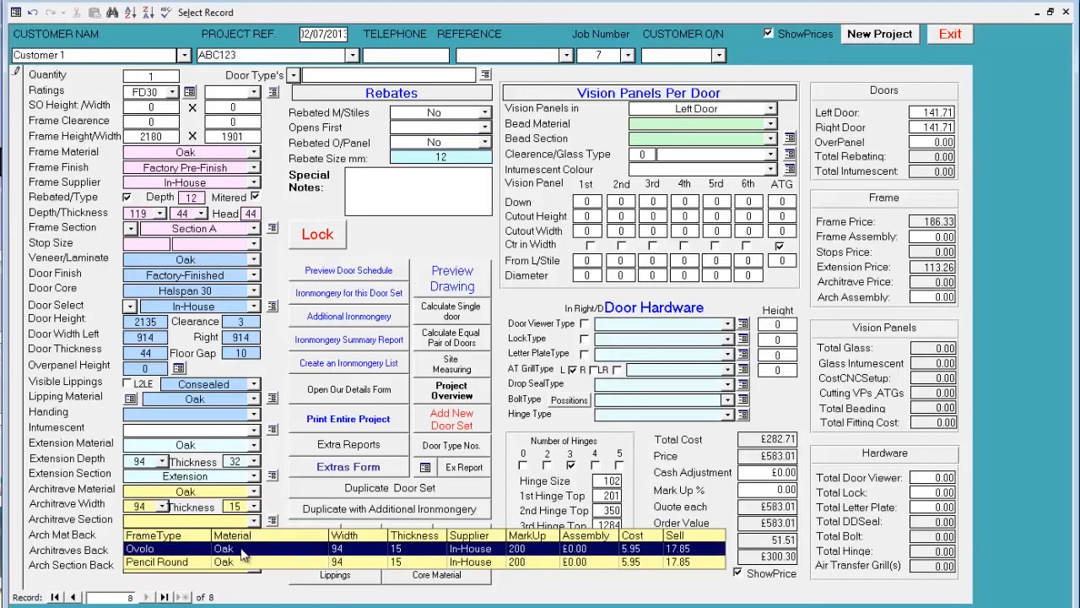
click(239, 549)
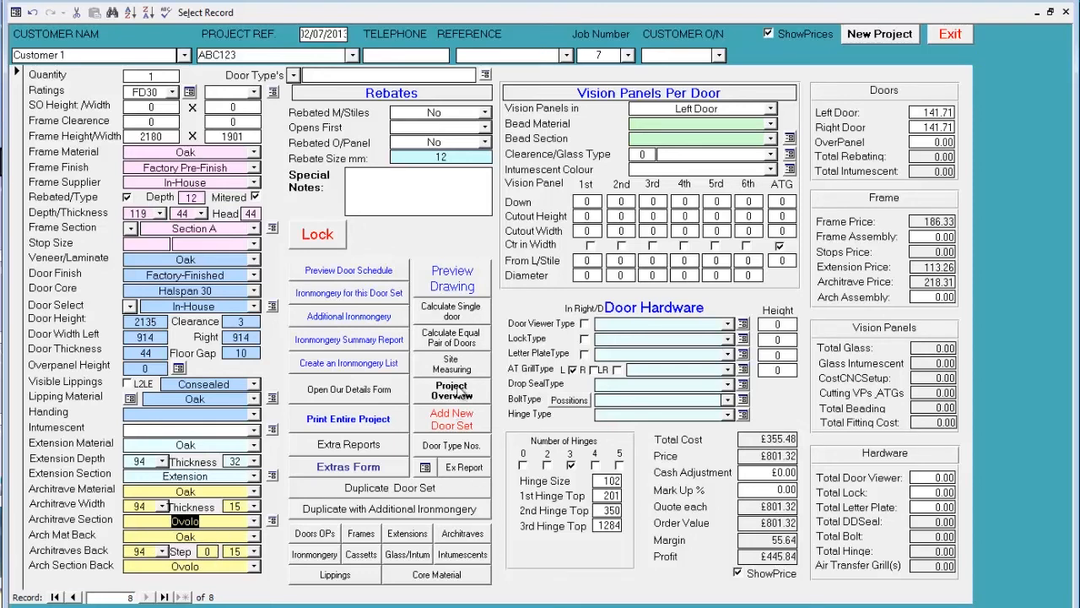
- Set rebated meeting stiles to Yes with the Left Door opening first, and keep the rebated overpanel at No
click(485, 113)
click(459, 141)
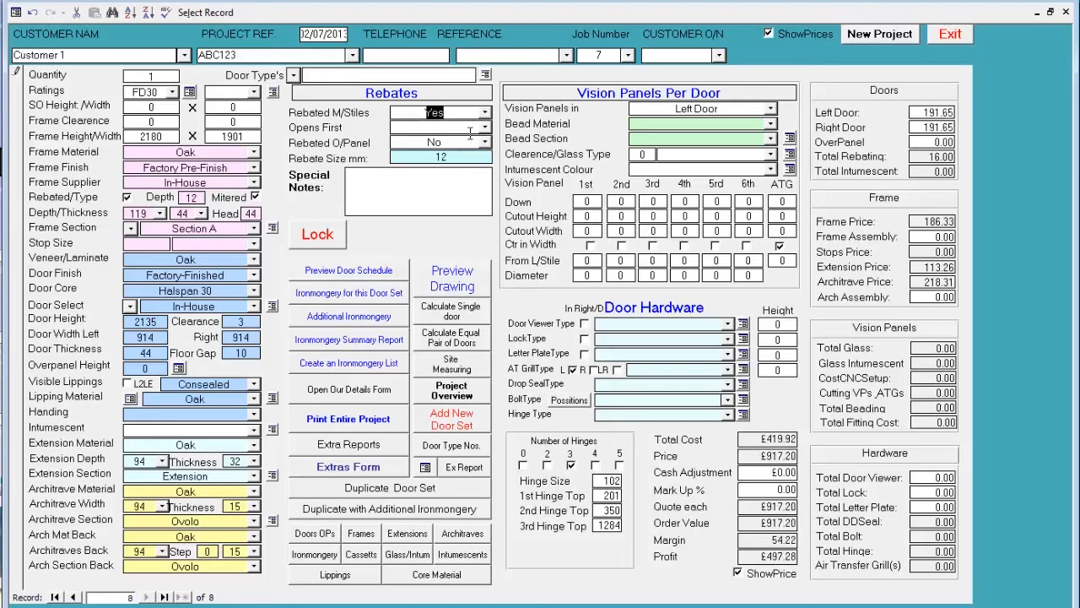
click(485, 127)
click(478, 141)
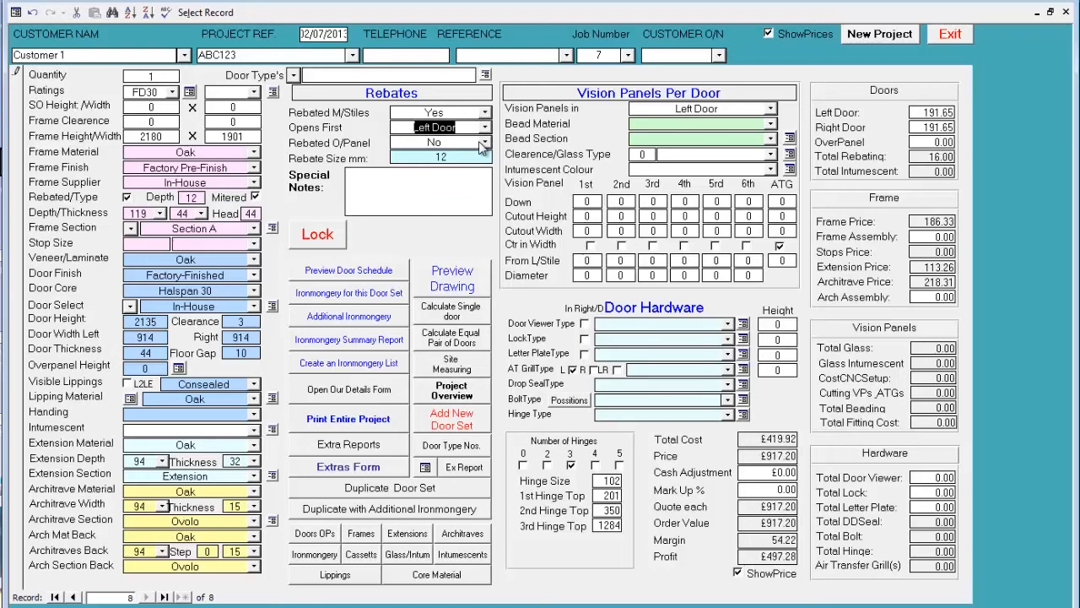
click(485, 142)
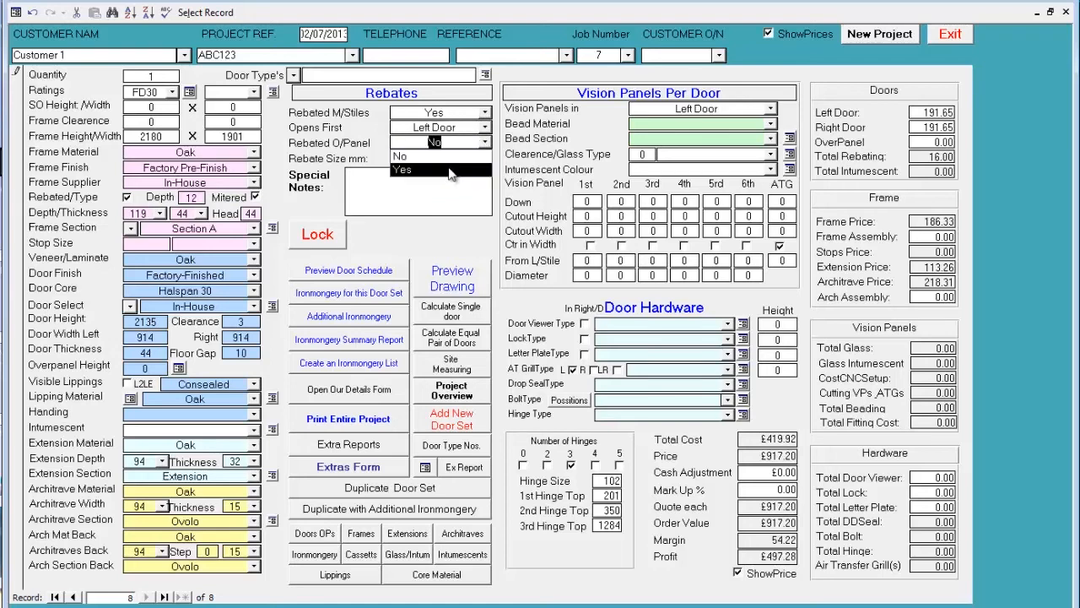
click(449, 158)
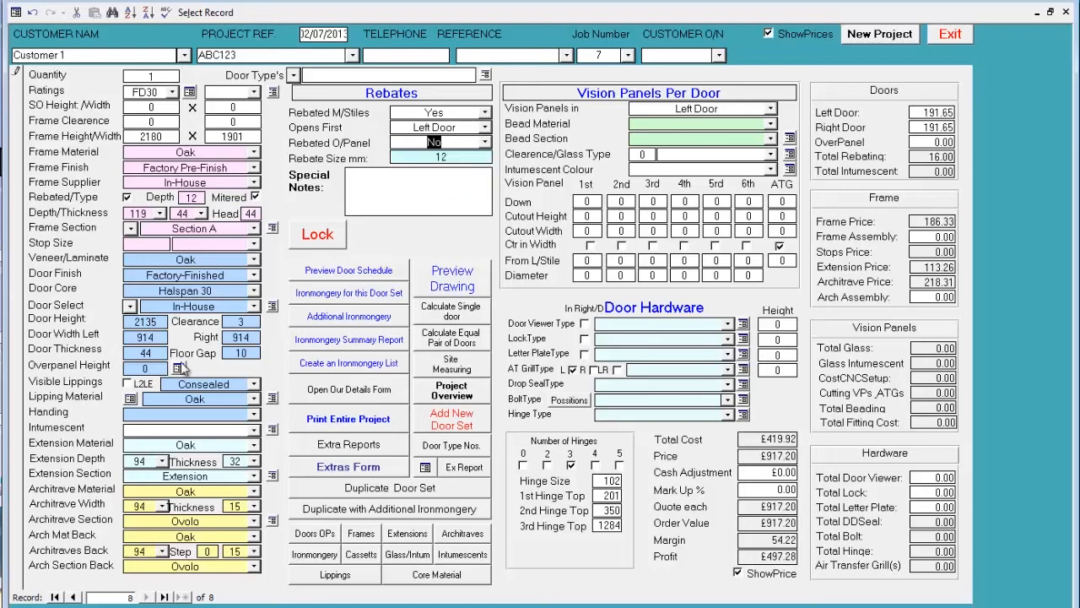
- Add an overpanel with a height of 250, check it in the drawing preview, and set the rebated overpanel to Yes
click(136, 369)
key(Tab)
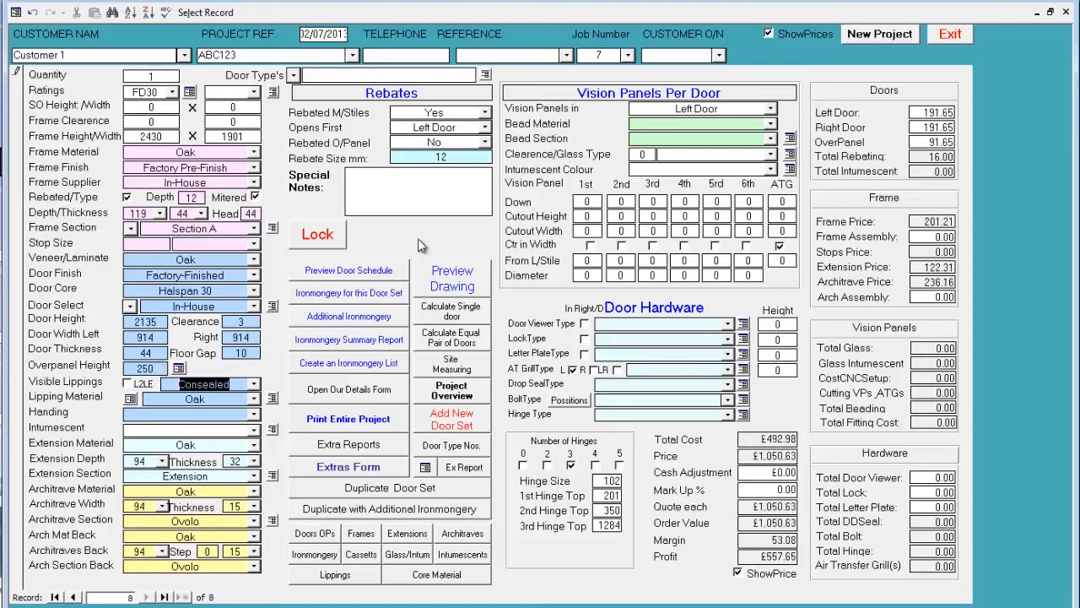
click(445, 289)
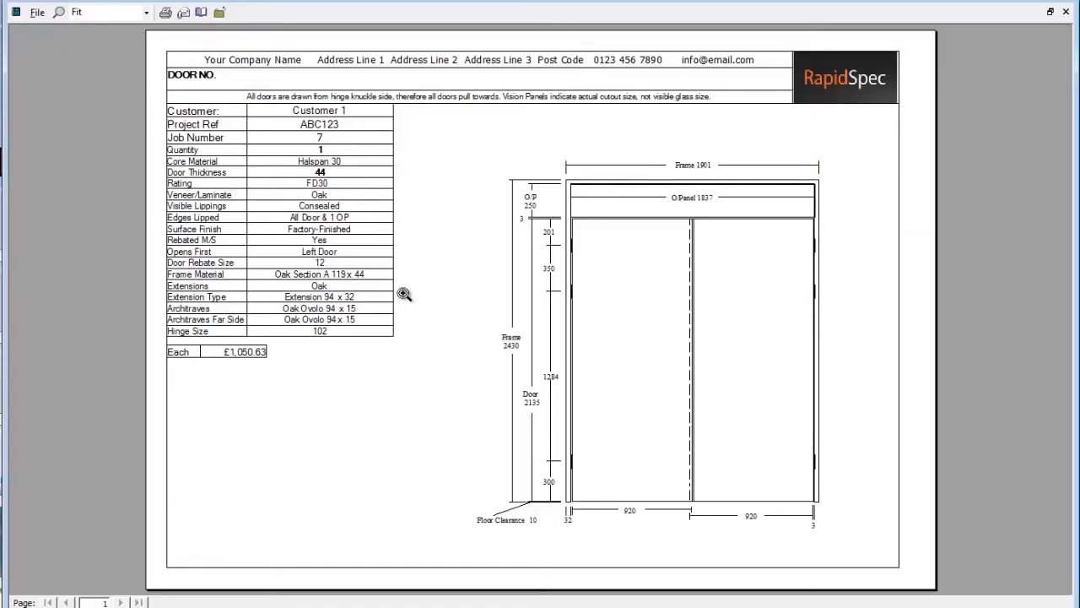
click(1066, 11)
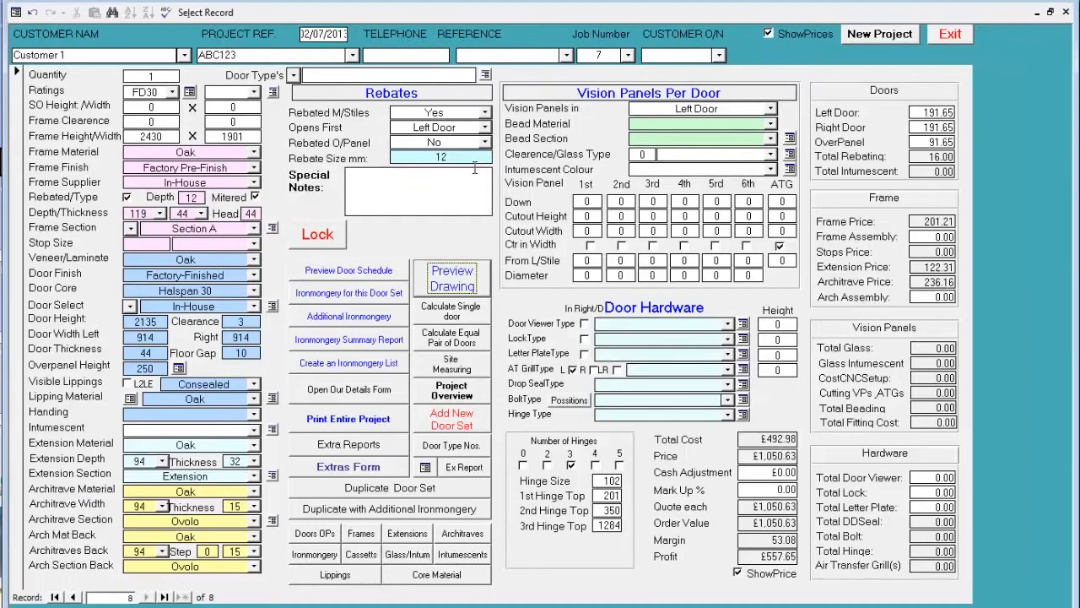
click(484, 143)
click(465, 168)
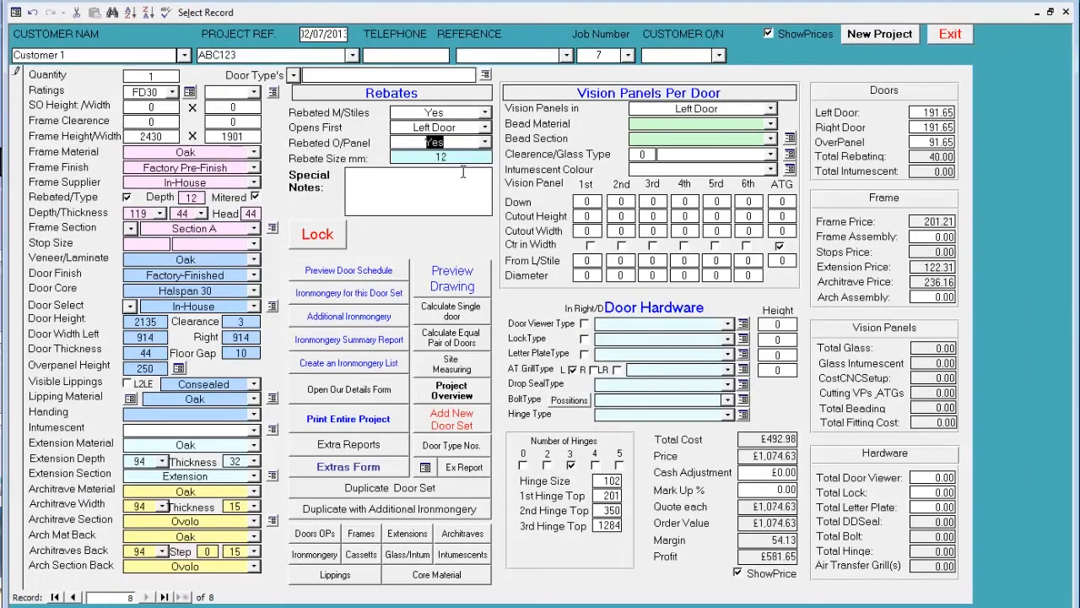
- Put the vision panels in the Right Door, using Oak beading with the Hockey Stick section
click(770, 111)
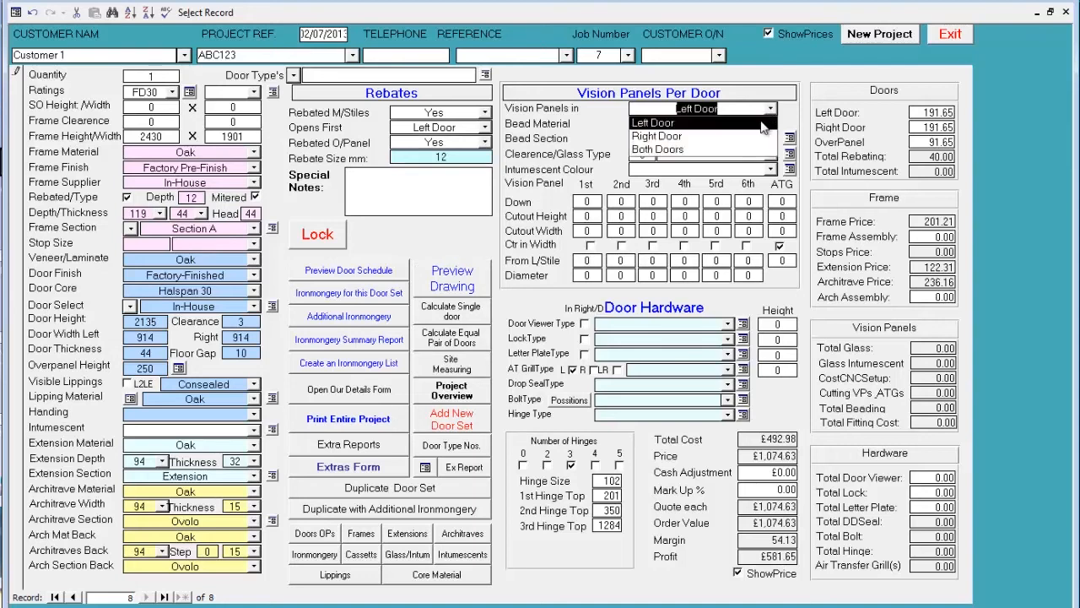
click(768, 127)
click(771, 126)
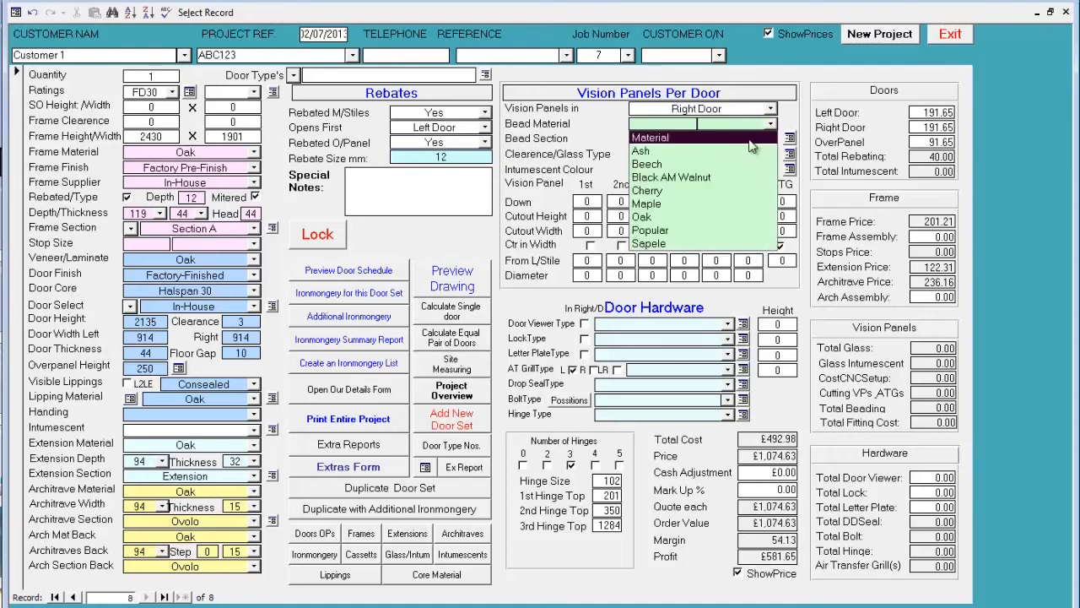
click(713, 211)
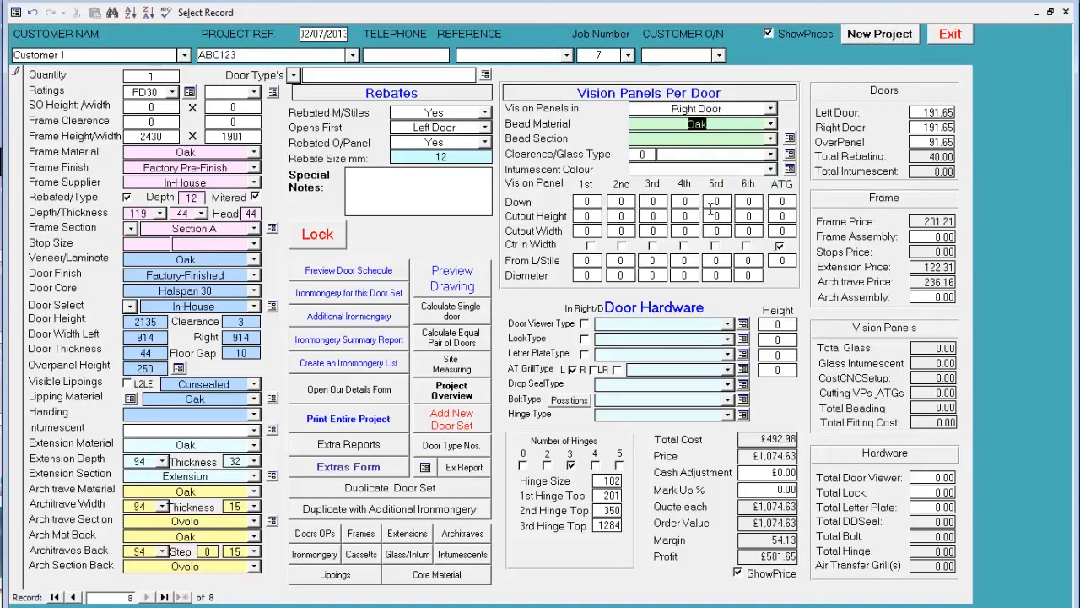
click(770, 139)
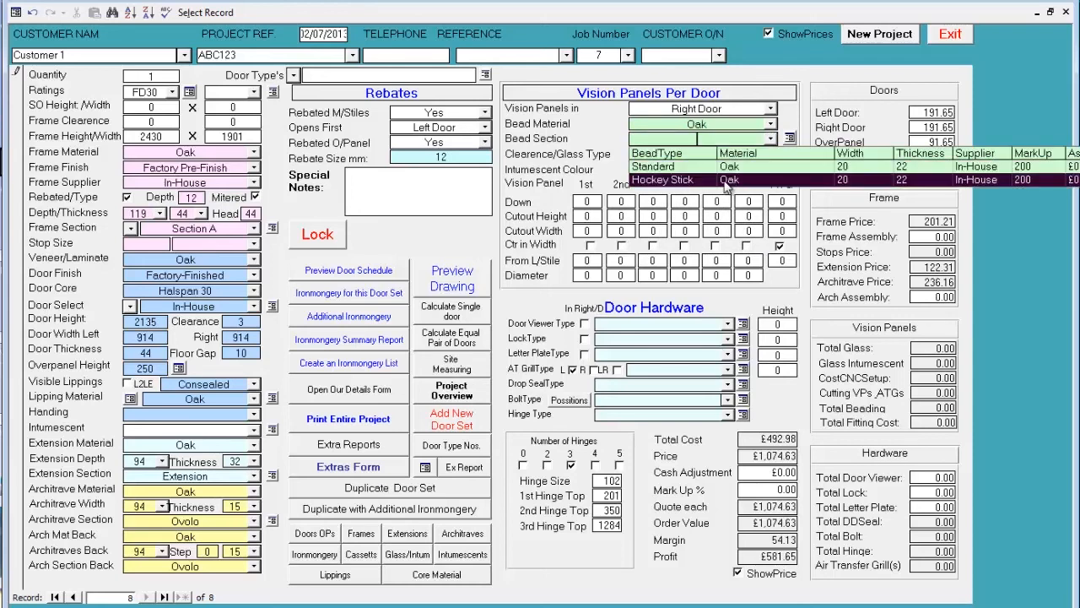
click(726, 180)
- Choose 6mm Pyroshield glass and Black intumescent for the vision panels
click(771, 155)
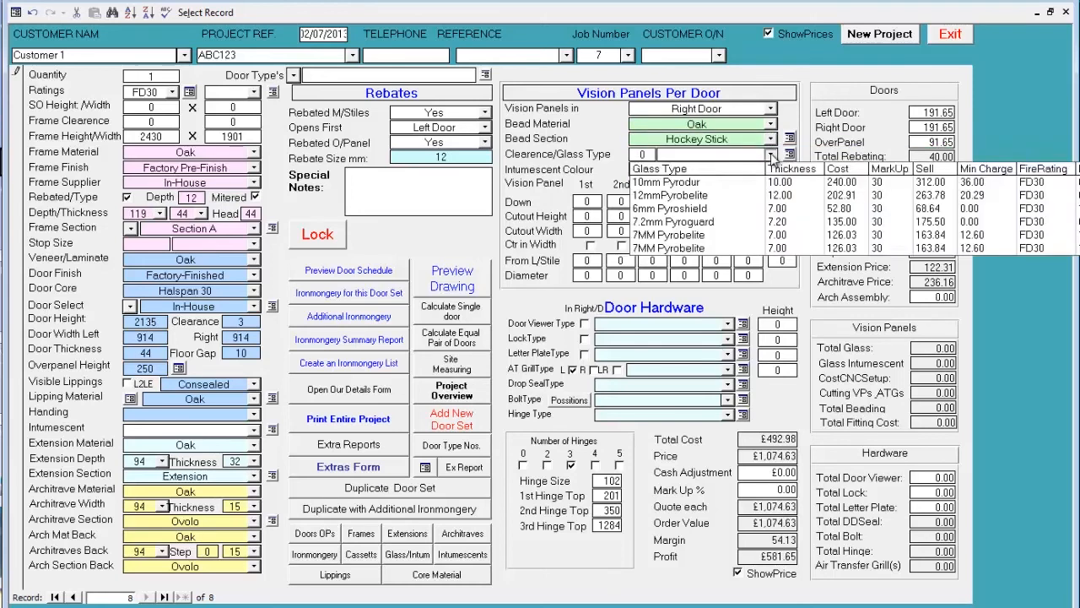
click(742, 208)
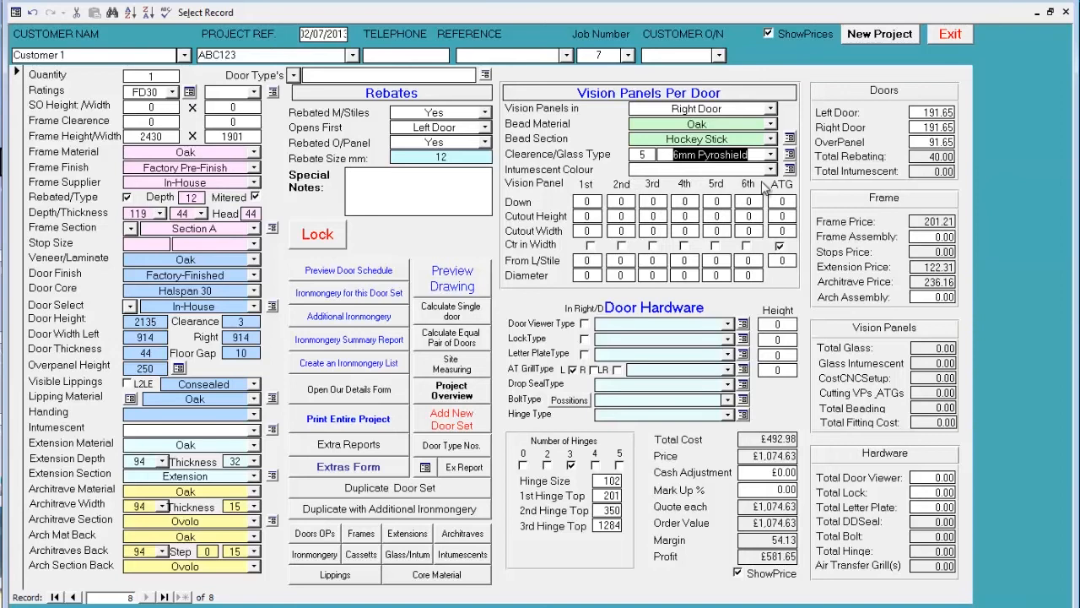
click(770, 169)
click(743, 191)
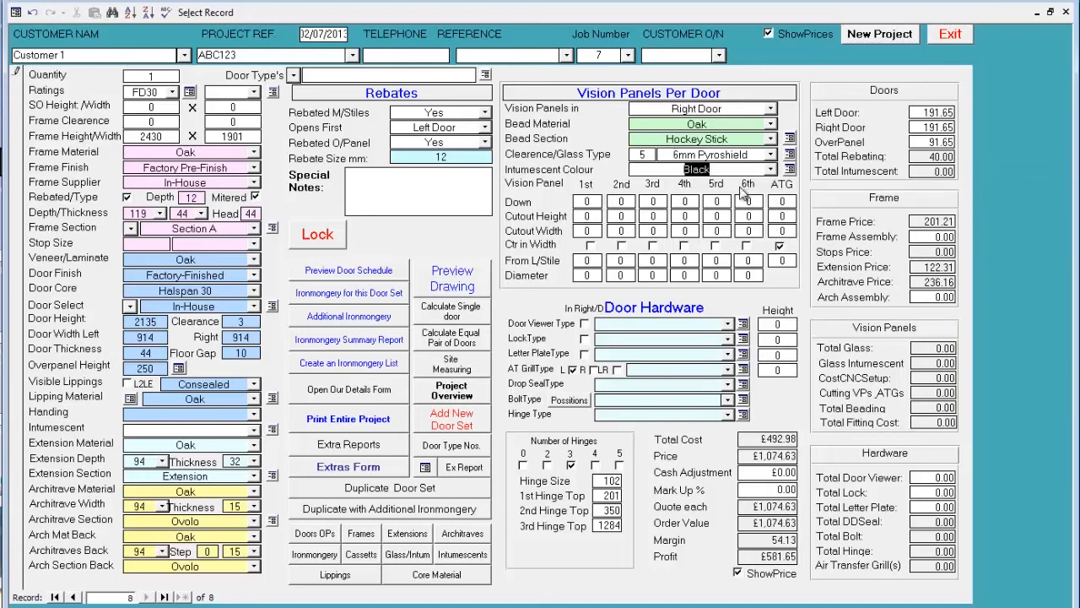
- Size the 1st vision panel at 400 down, cutout height 150, cutout width 150 and 150 from the lock stile
click(587, 202)
text(15)
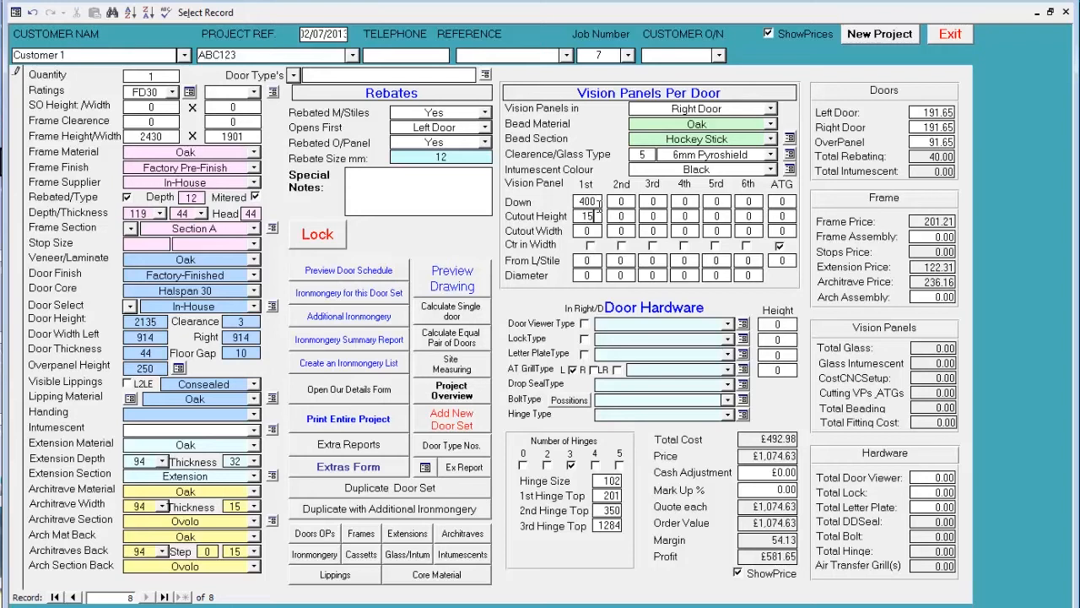
text(150)
key(Tab)
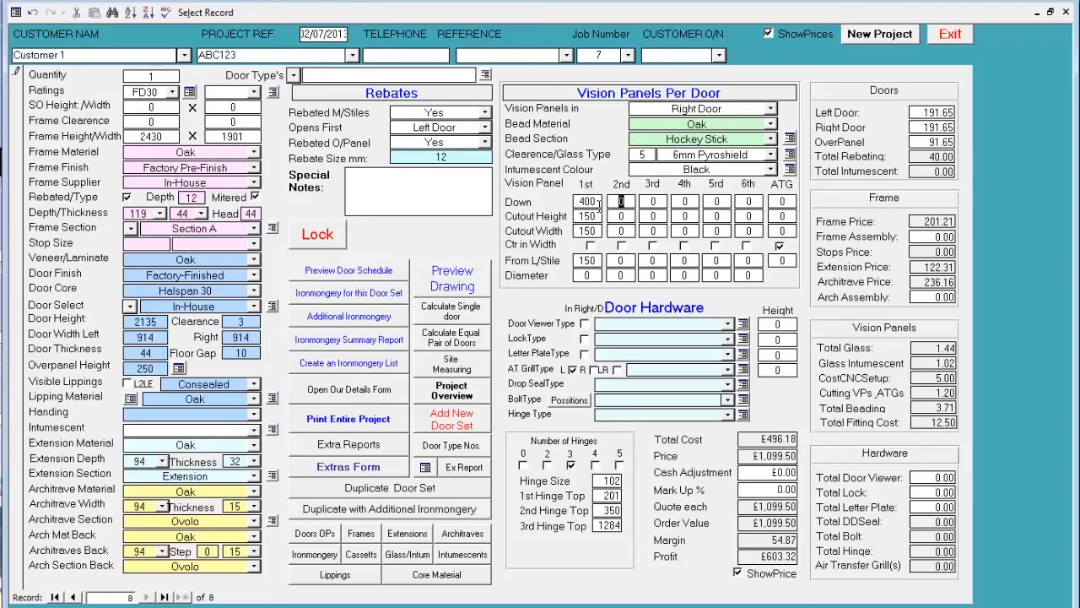
- Size the 2nd vision panel at 150 down, 900 high, 150 wide and 300 from the lock stile, and check the drawing preview
text(15)
key(Tab)
text(1)
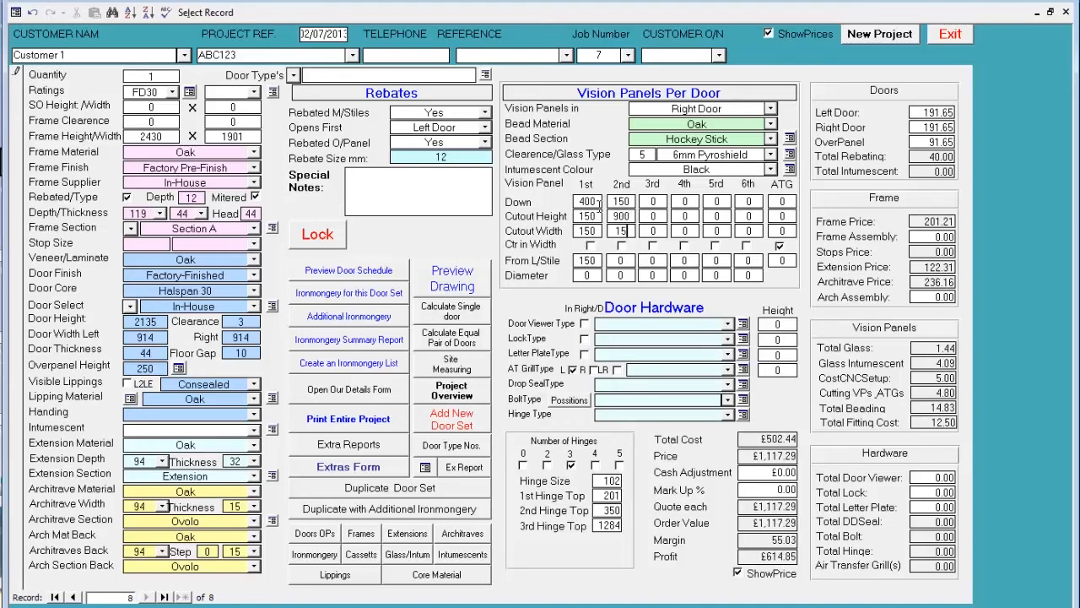
key(Tab)
text(300)
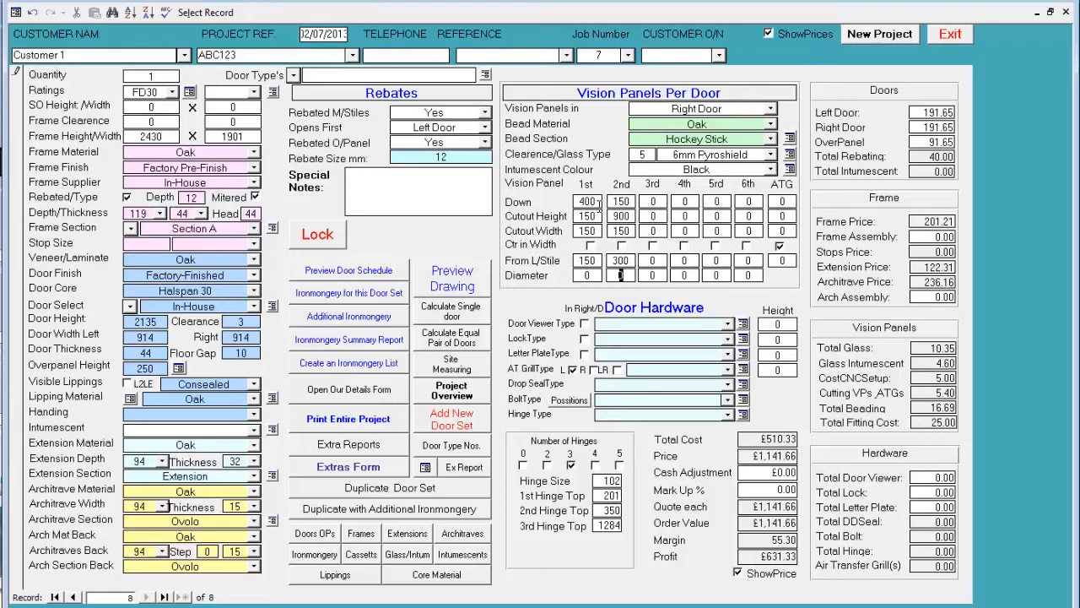
click(448, 279)
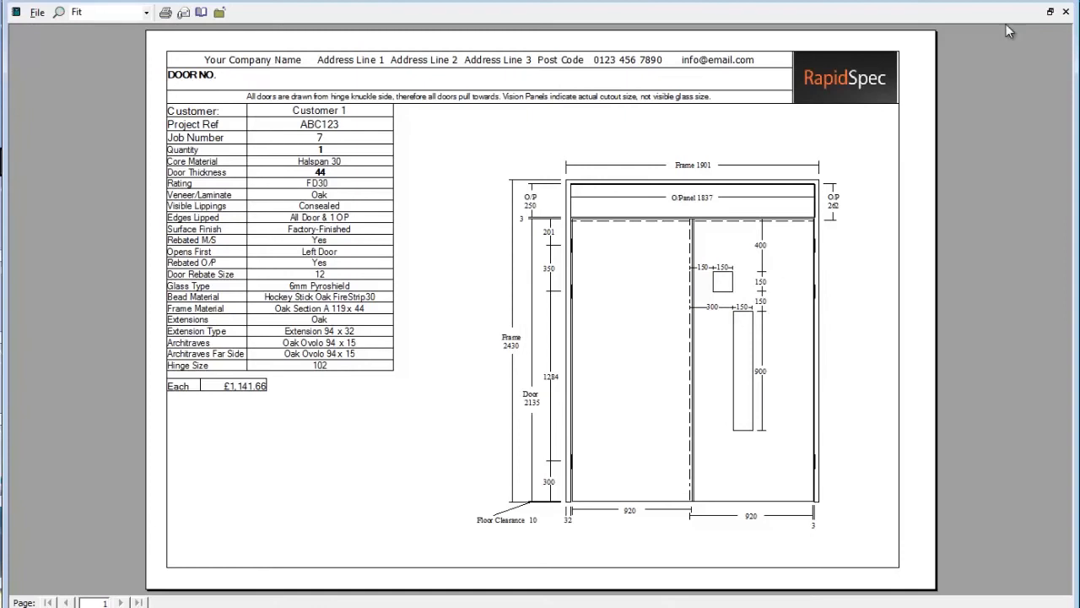
click(1065, 12)
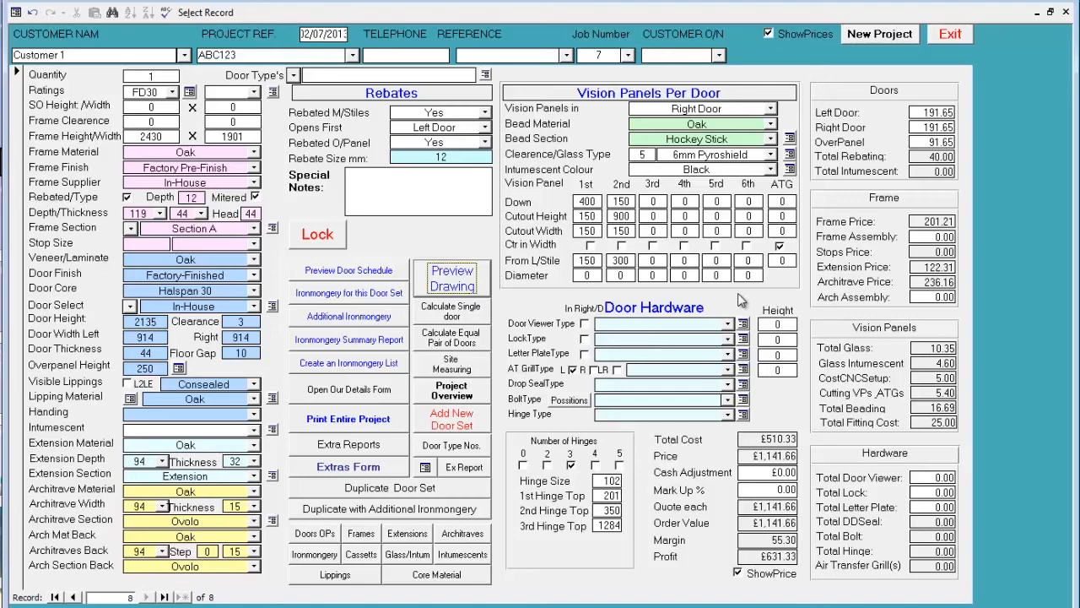
- Add a 200 Degree DV - BSS door viewer, a Din Sash Euro Profile SS lock and a Brass Letterbox ES304 letter plate
click(728, 326)
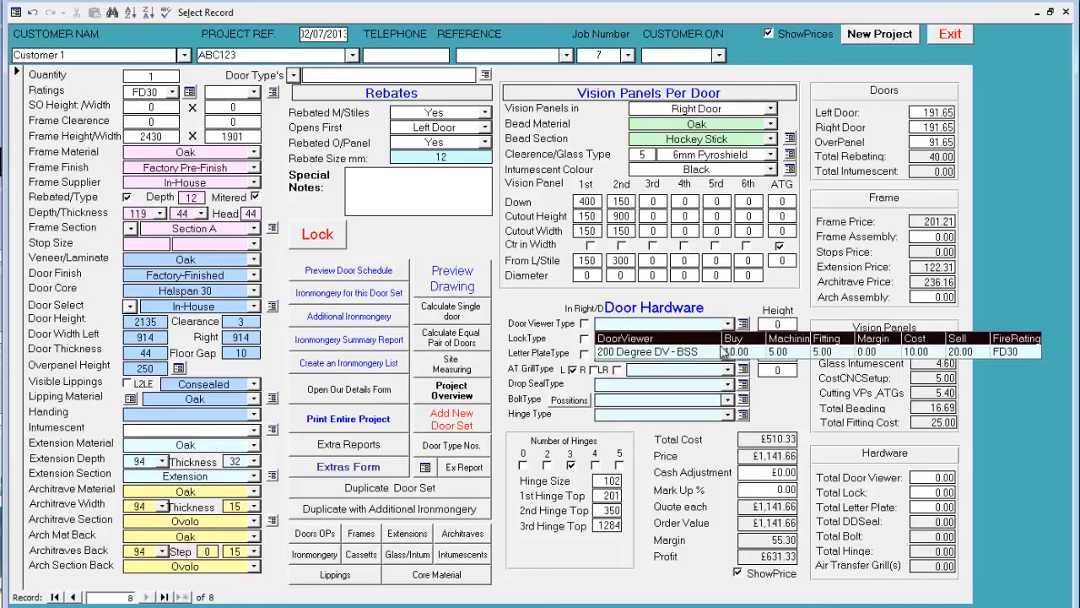
click(723, 353)
click(727, 339)
click(710, 366)
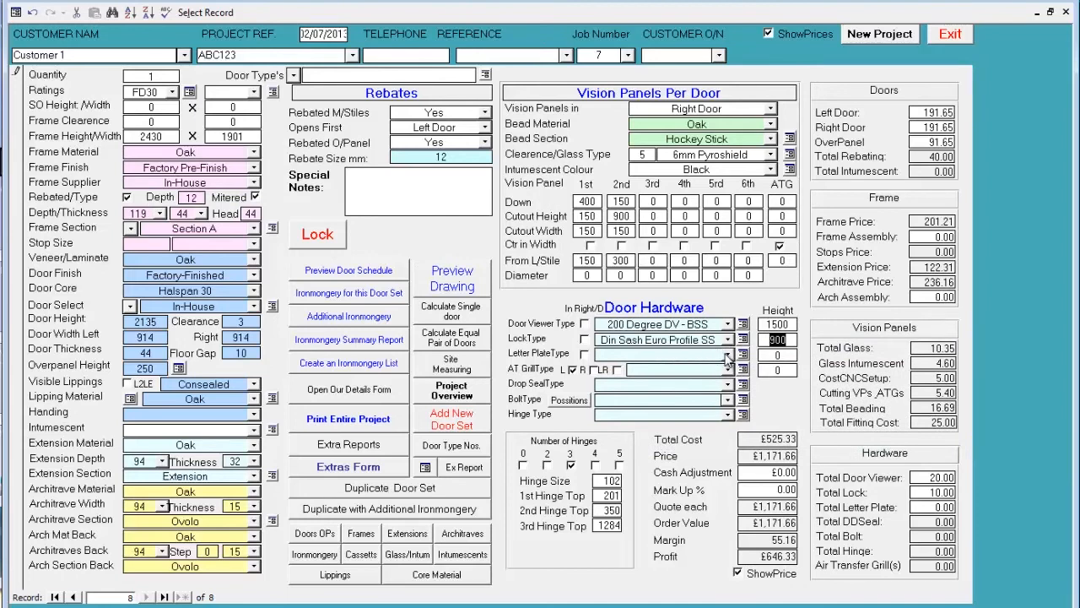
click(727, 354)
click(703, 382)
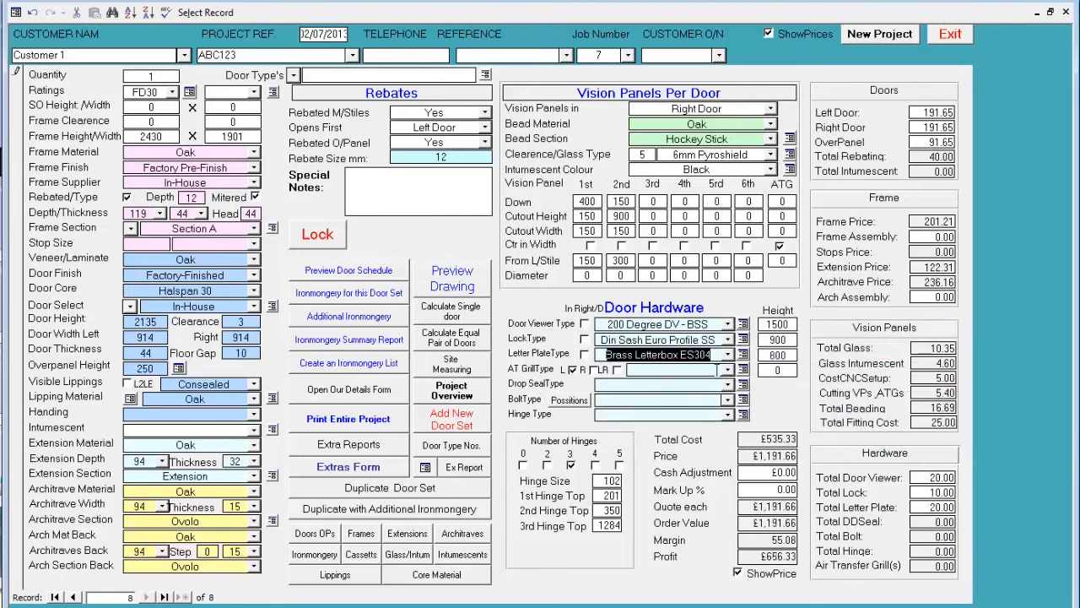
- Add the ATG & Cover 150*300 Silver air transfer grill and the IS8010 si drop seal
click(727, 370)
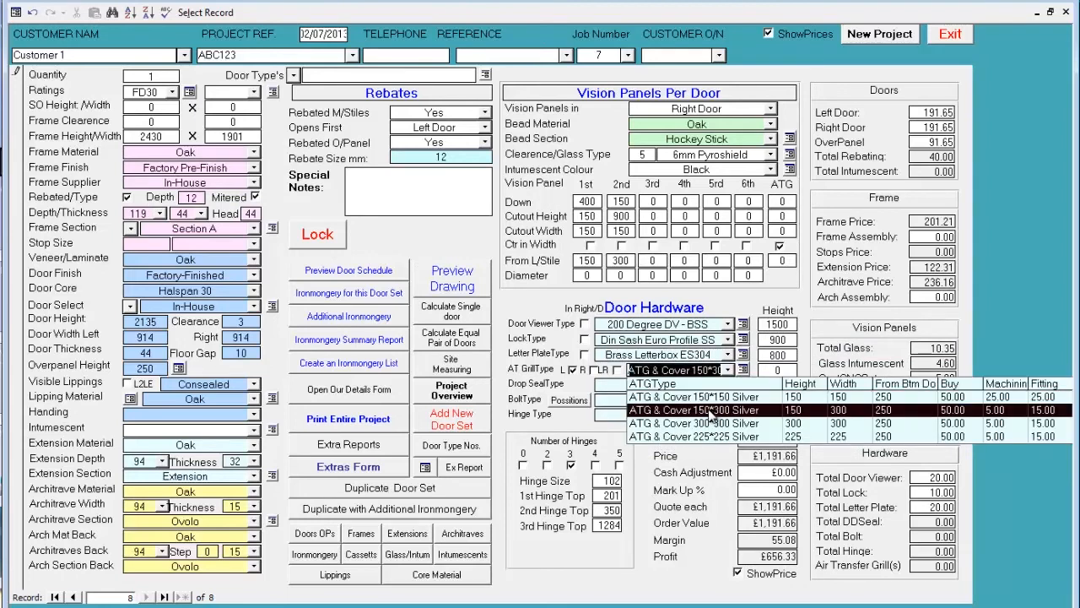
click(712, 410)
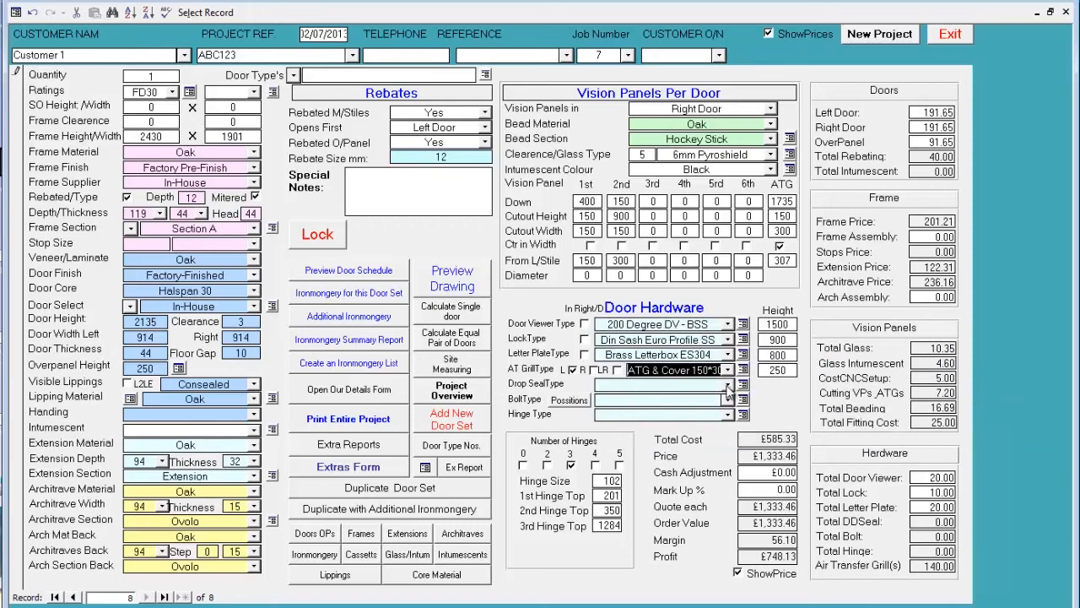
click(728, 386)
click(711, 405)
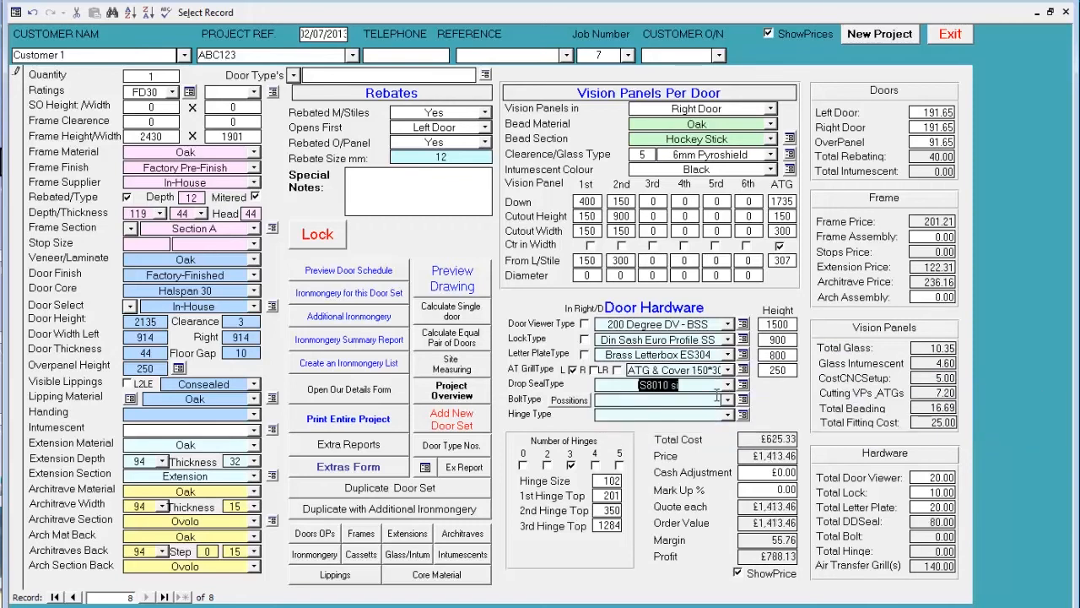
- Add Flush Chrome bolts positioned in the right door, top and bottom, edge fitted
click(728, 400)
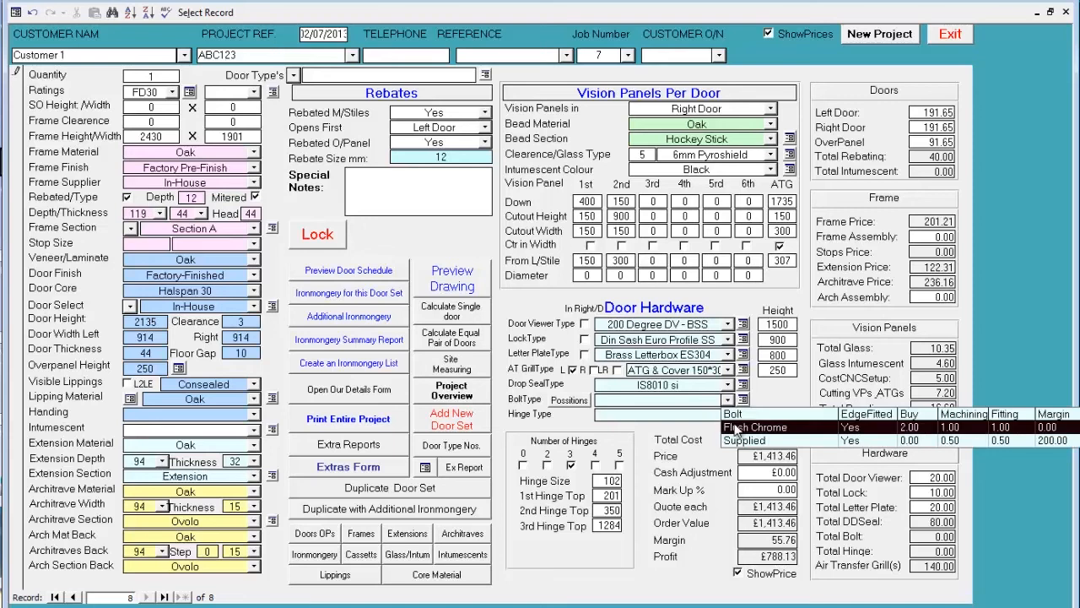
click(736, 427)
click(569, 400)
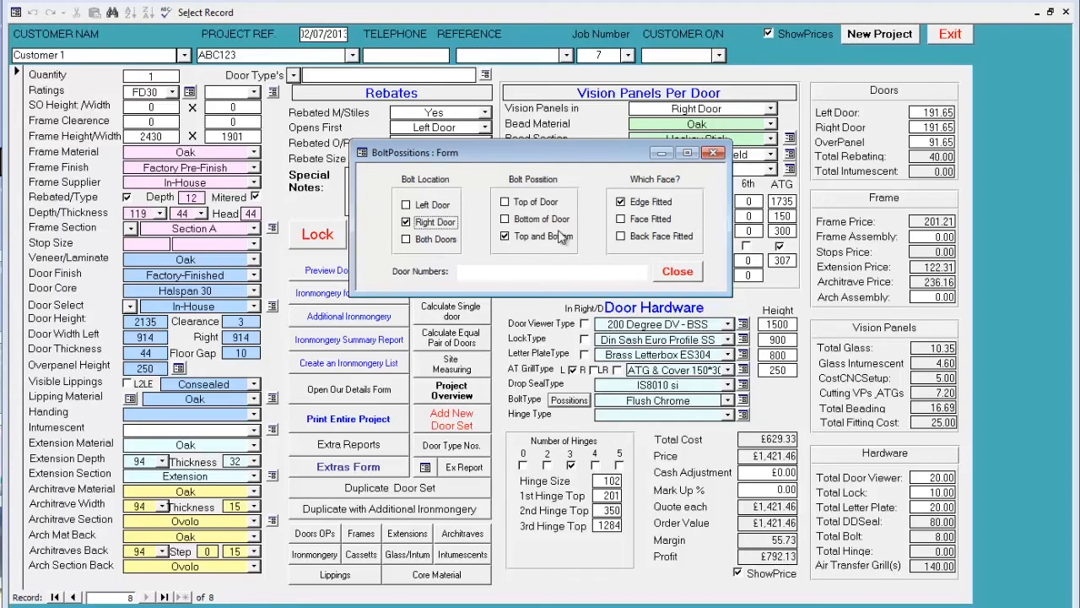
click(679, 271)
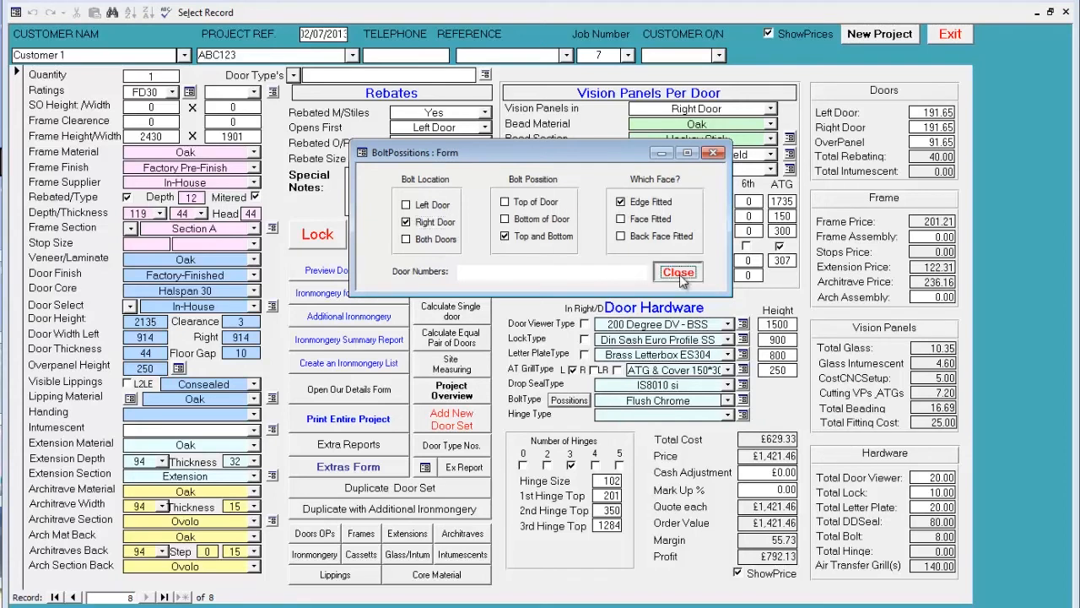
- Choose Ballbearing Grd 13 SS hinges and check the complete door set in the drawing preview
click(728, 414)
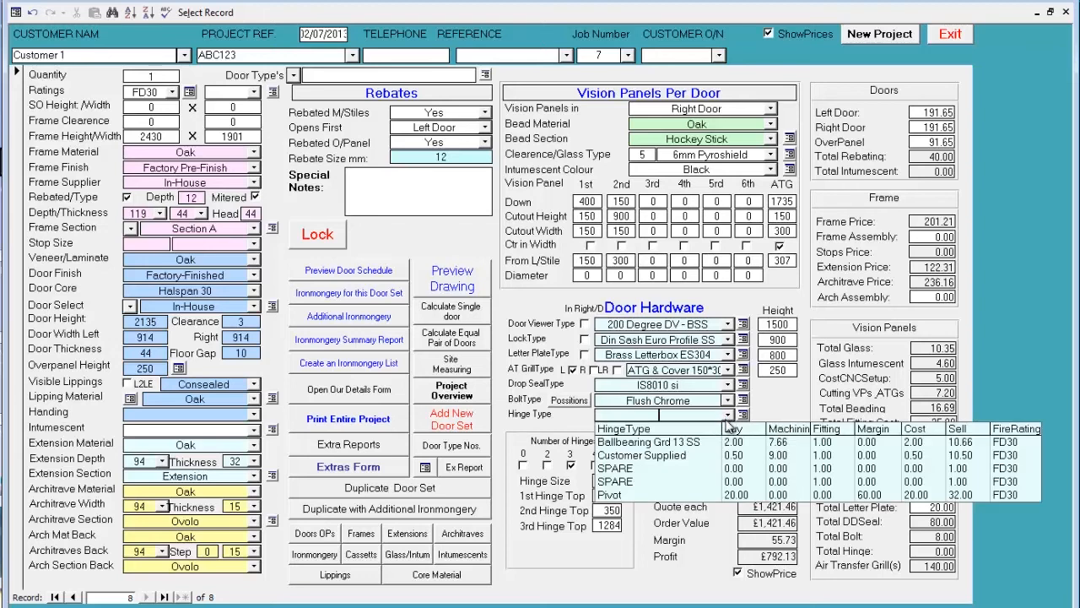
click(703, 442)
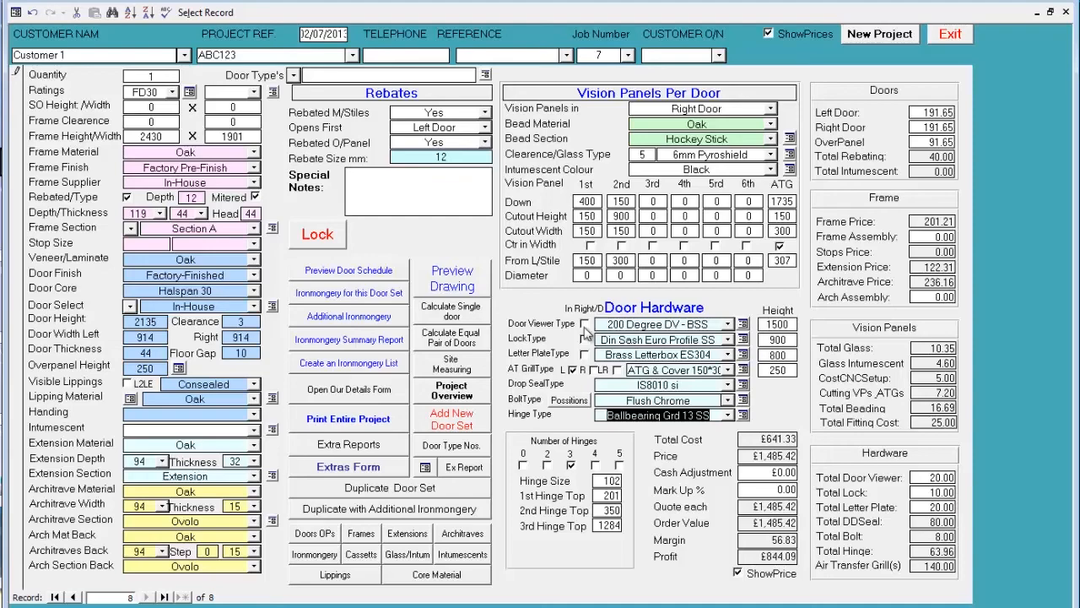
click(467, 284)
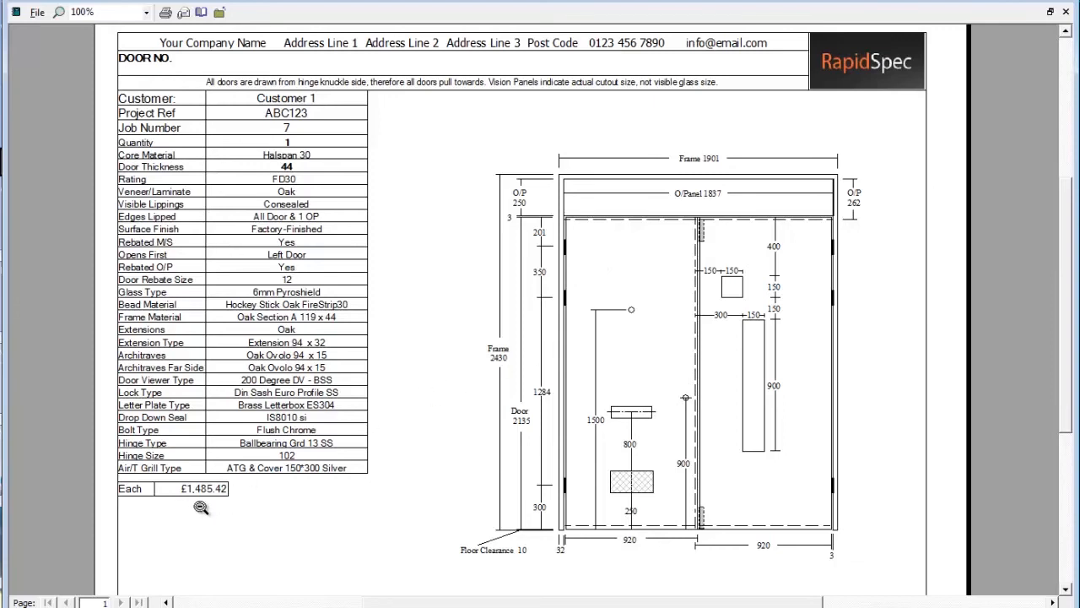
click(1065, 11)
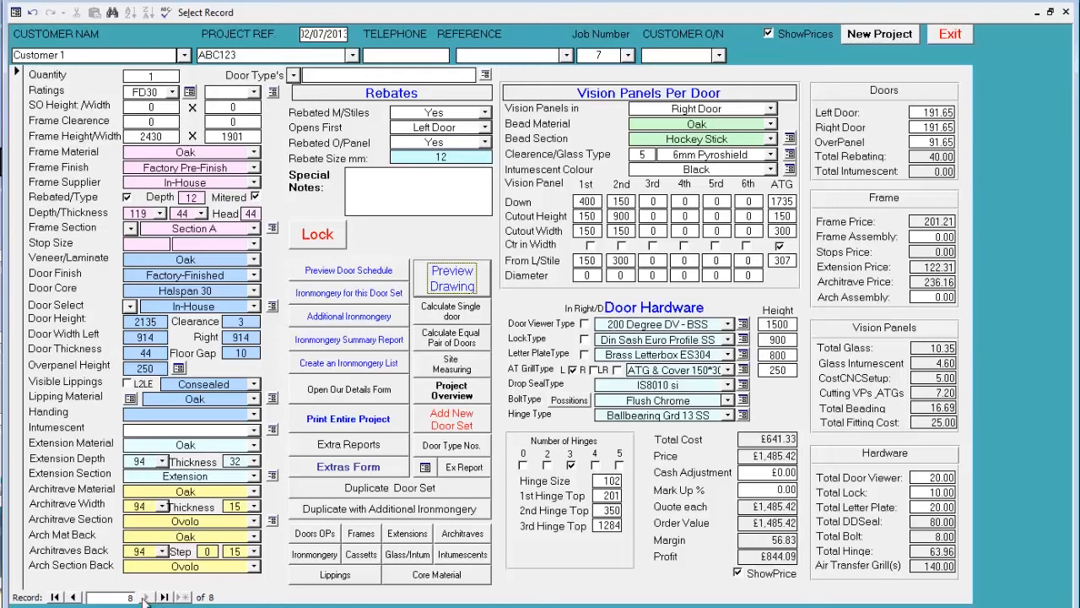
- Look at the previous door set's record, return to this one, and review the door schedule for the project
click(74, 597)
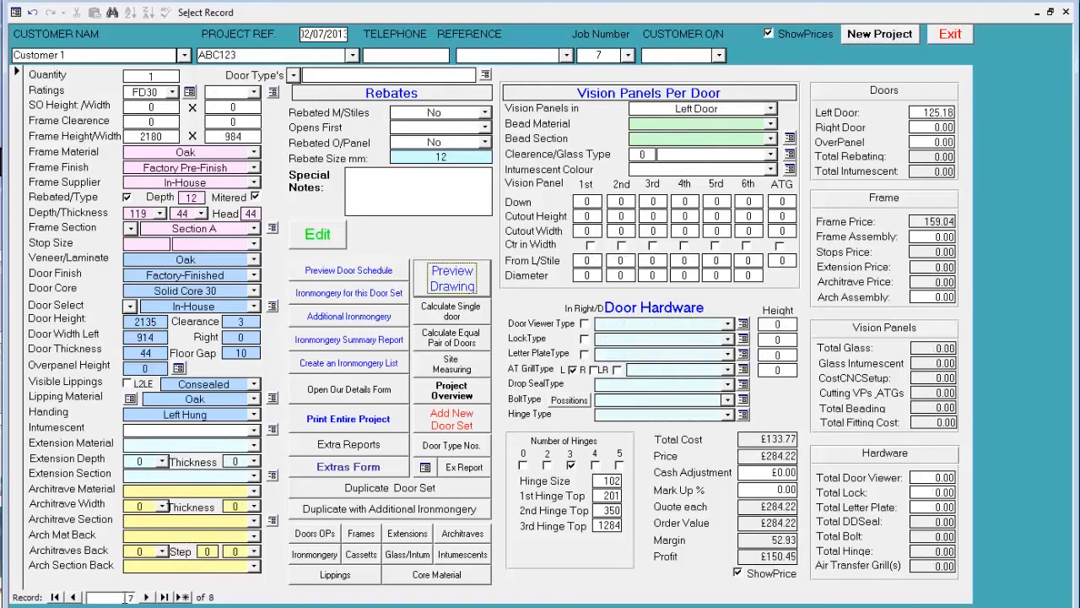
click(145, 597)
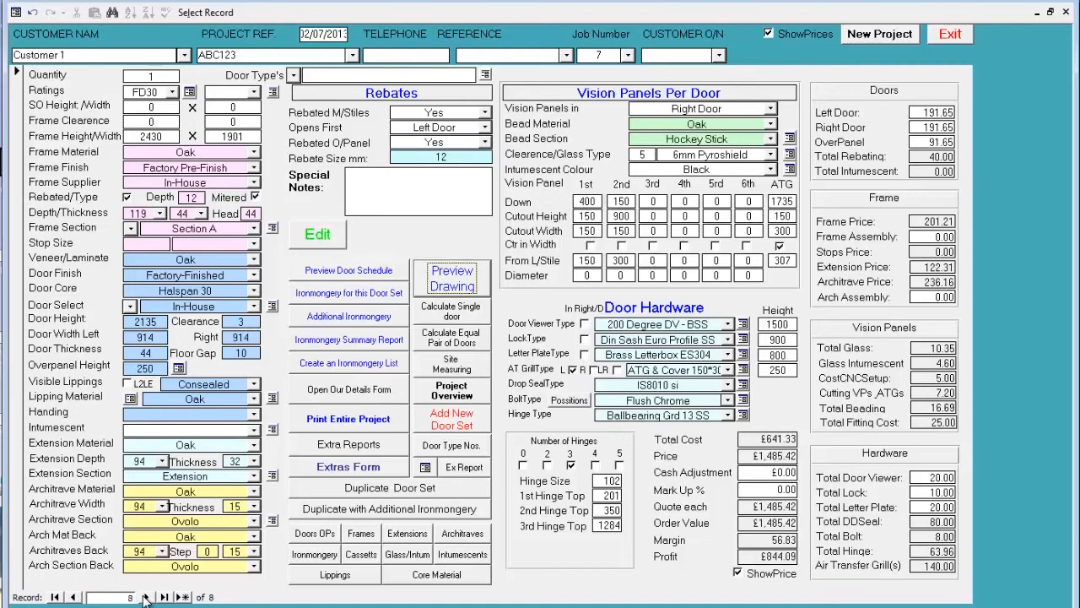
click(357, 276)
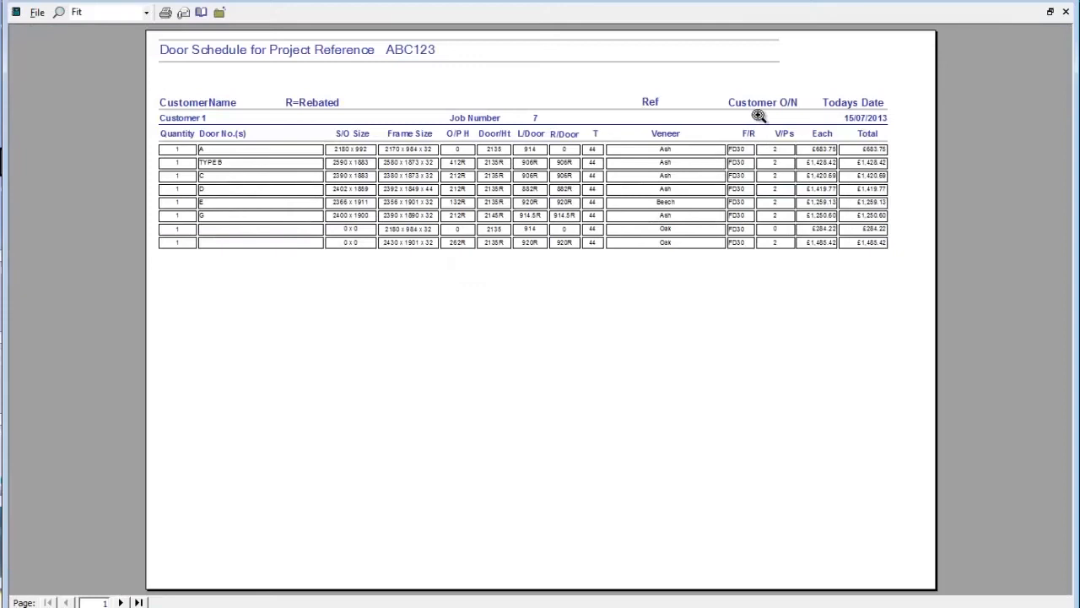
click(797, 114)
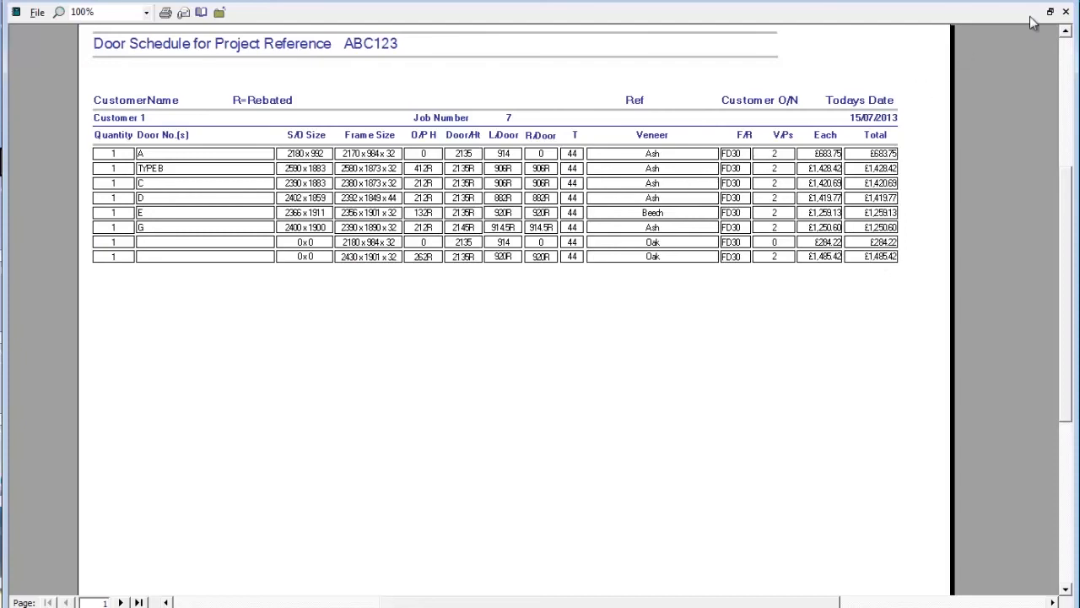
click(1065, 12)
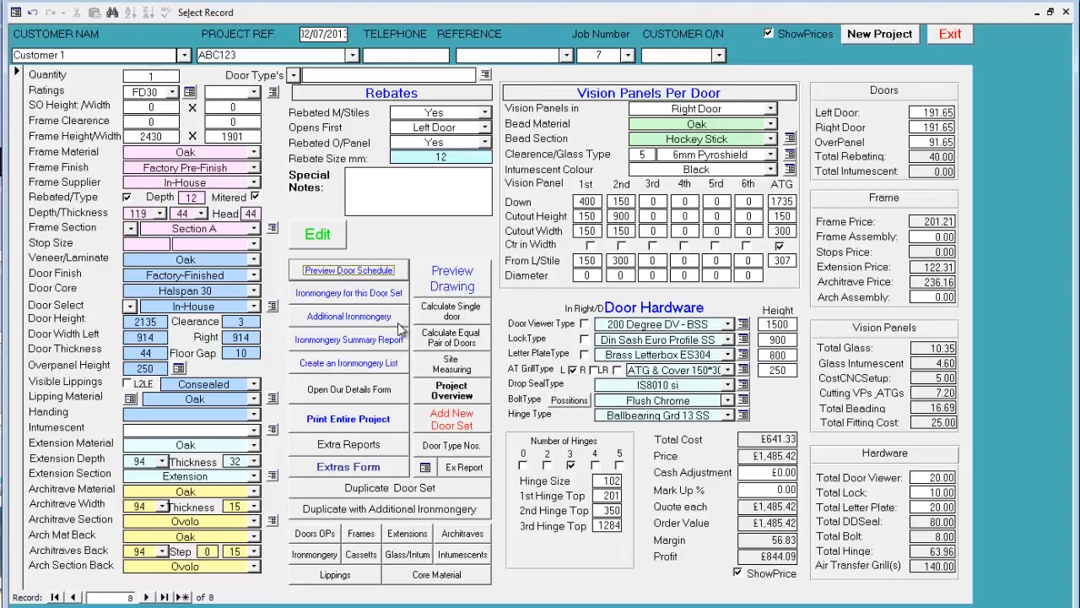
- Open the print preview of the entire project and page through it from the cover to the additional ironmongery page
click(360, 420)
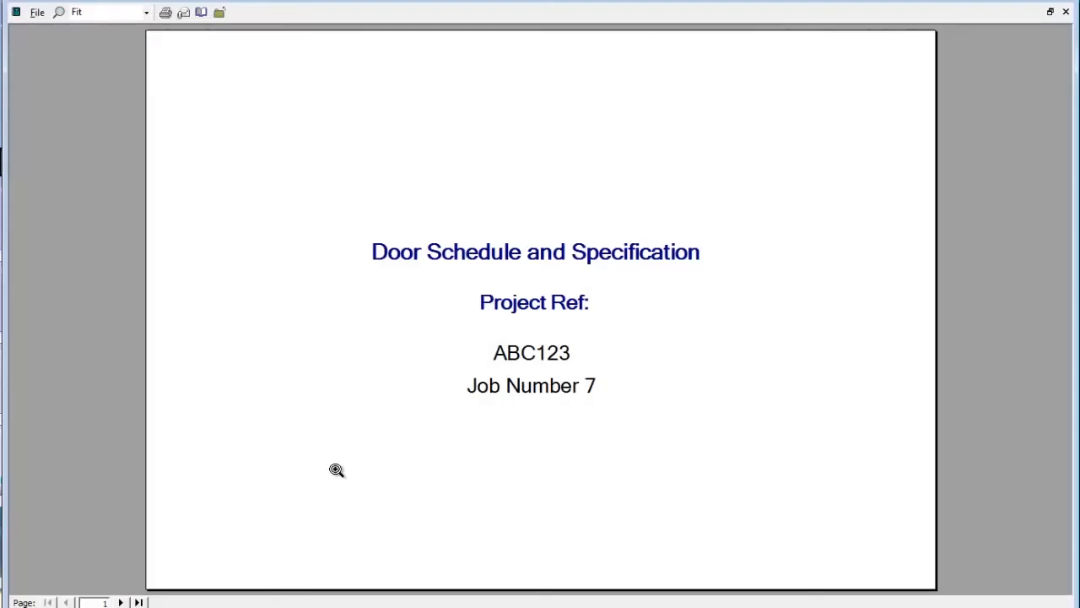
click(124, 602)
click(124, 602)
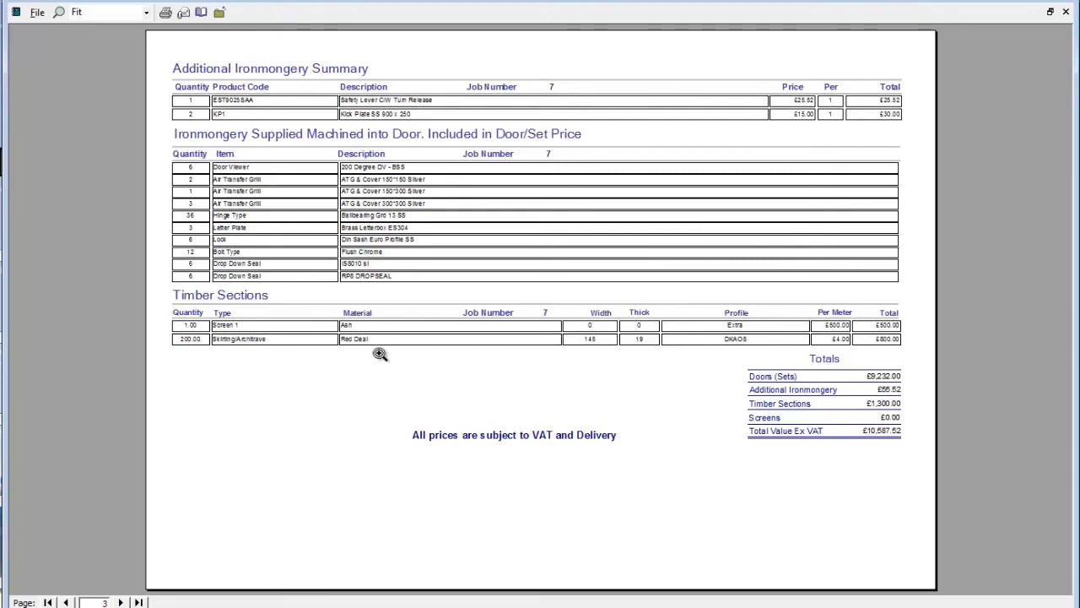
click(124, 602)
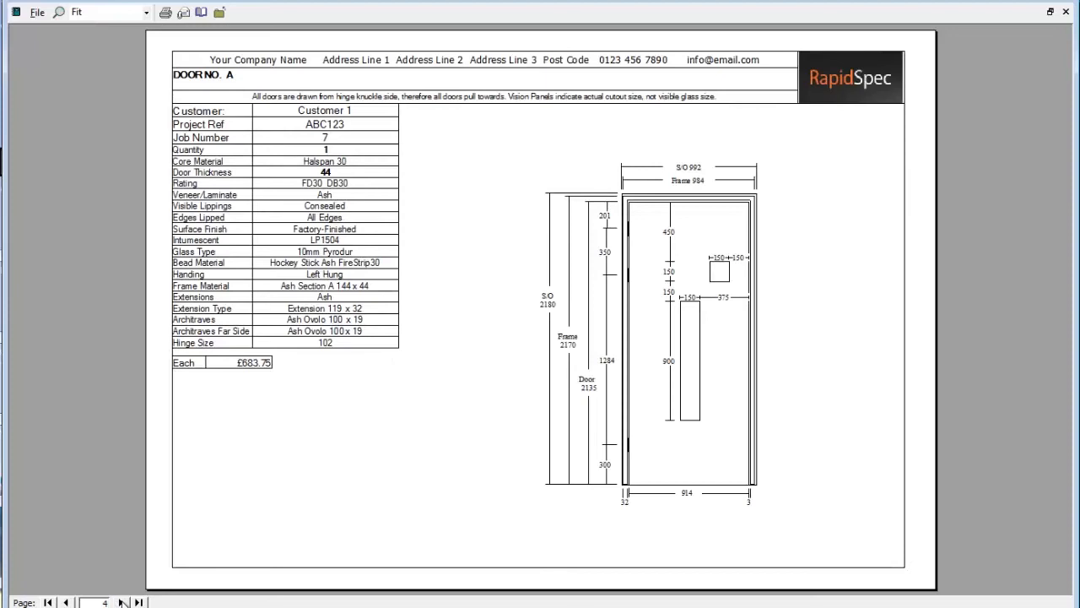
click(123, 602)
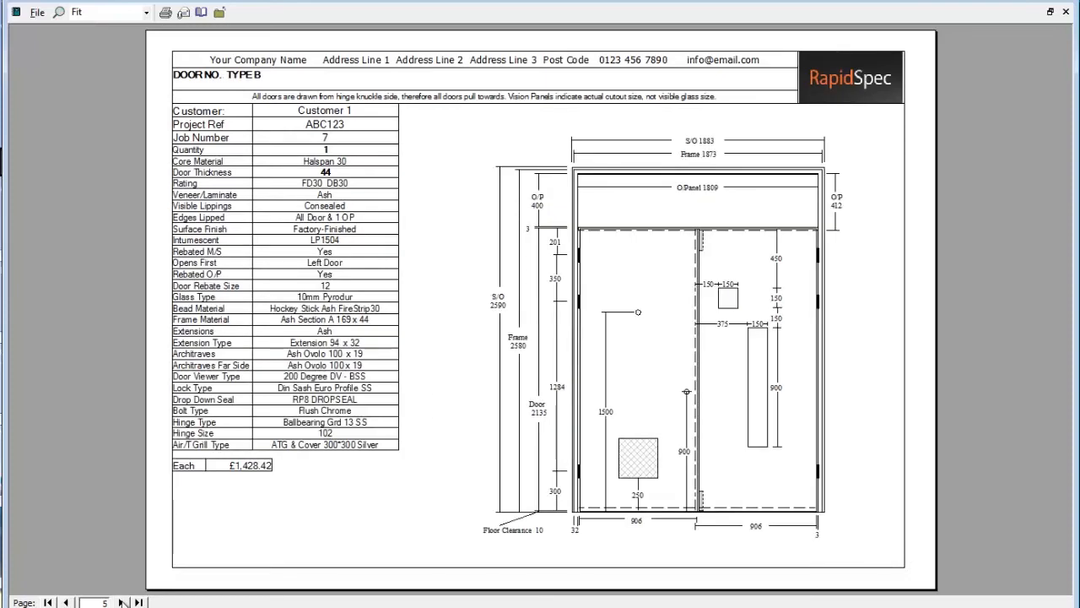
click(123, 602)
click(124, 602)
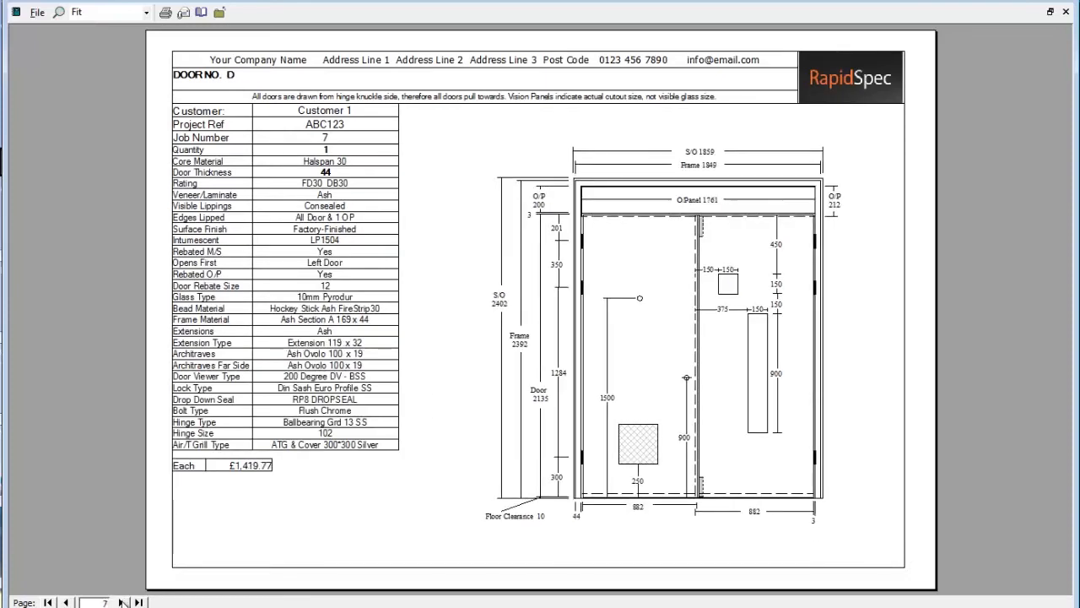
click(123, 602)
click(124, 602)
click(123, 602)
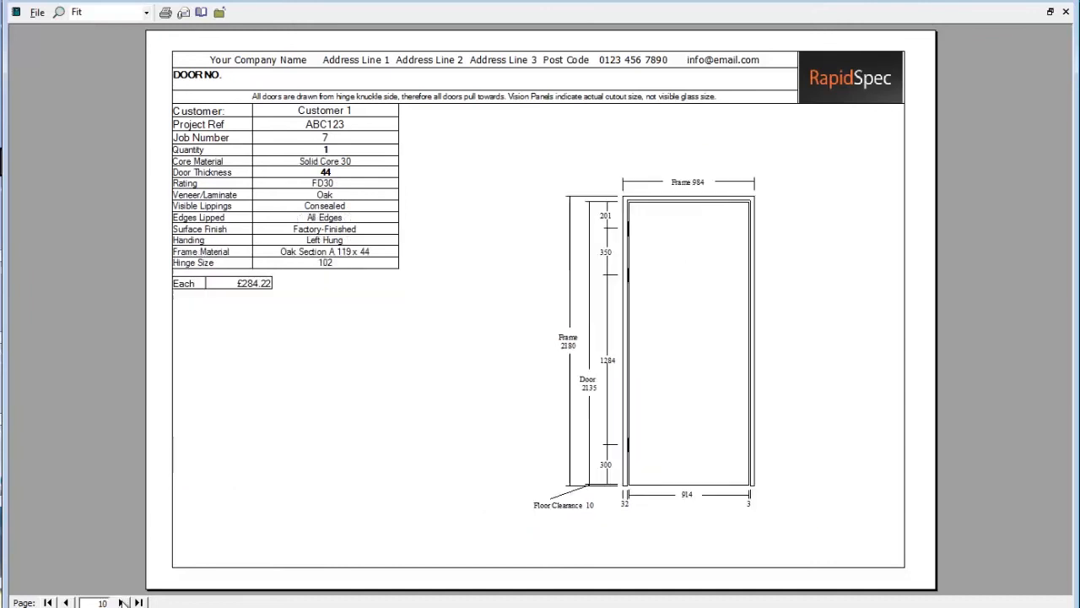
click(124, 601)
click(123, 602)
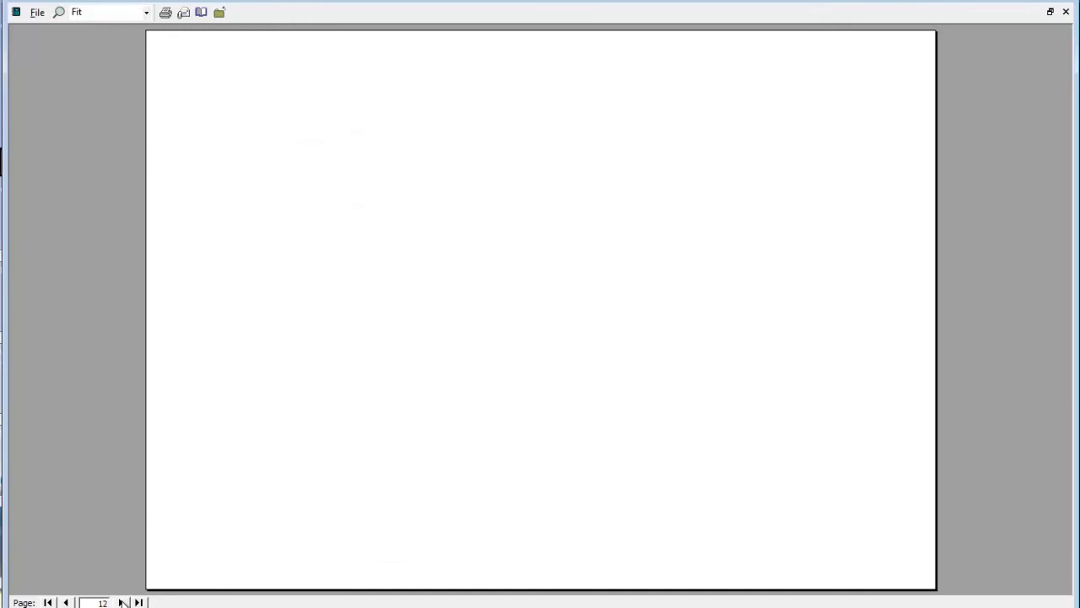
click(123, 602)
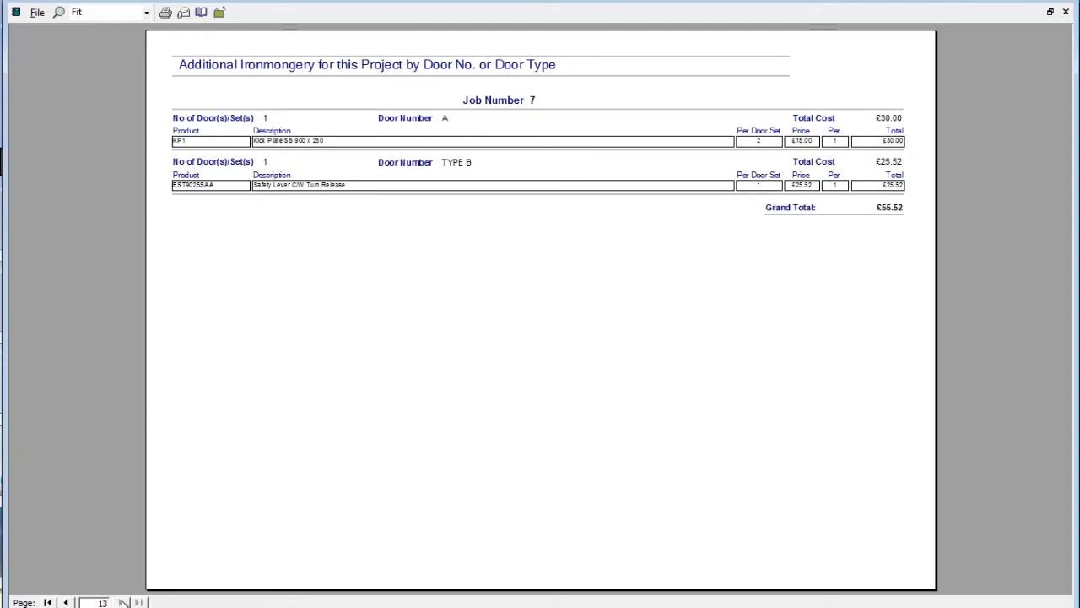
- Page back in the project report to the drawing and specification of the unnumbered oak double door set with overpanel
click(68, 602)
click(68, 602)
click(69, 602)
click(68, 601)
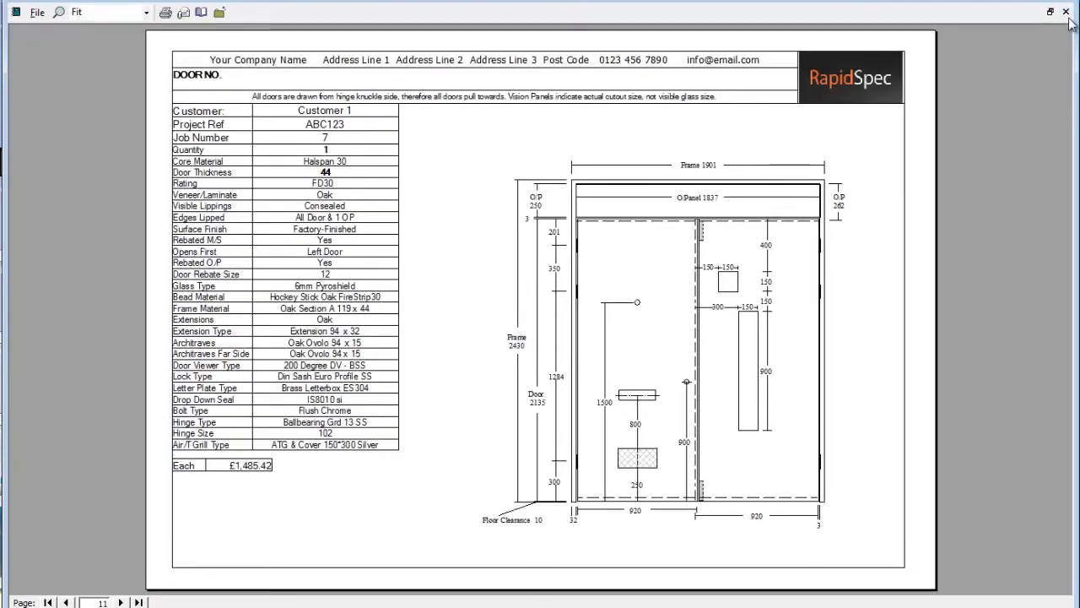
- Return to the oak double door set's record, number it J, and check its drawing preview
click(1066, 11)
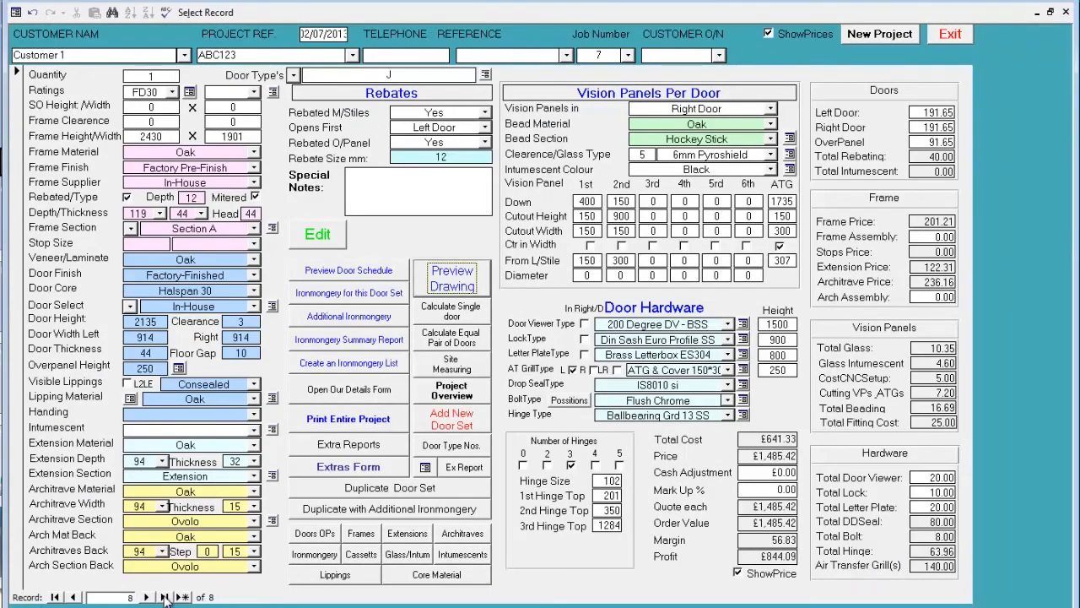
click(444, 281)
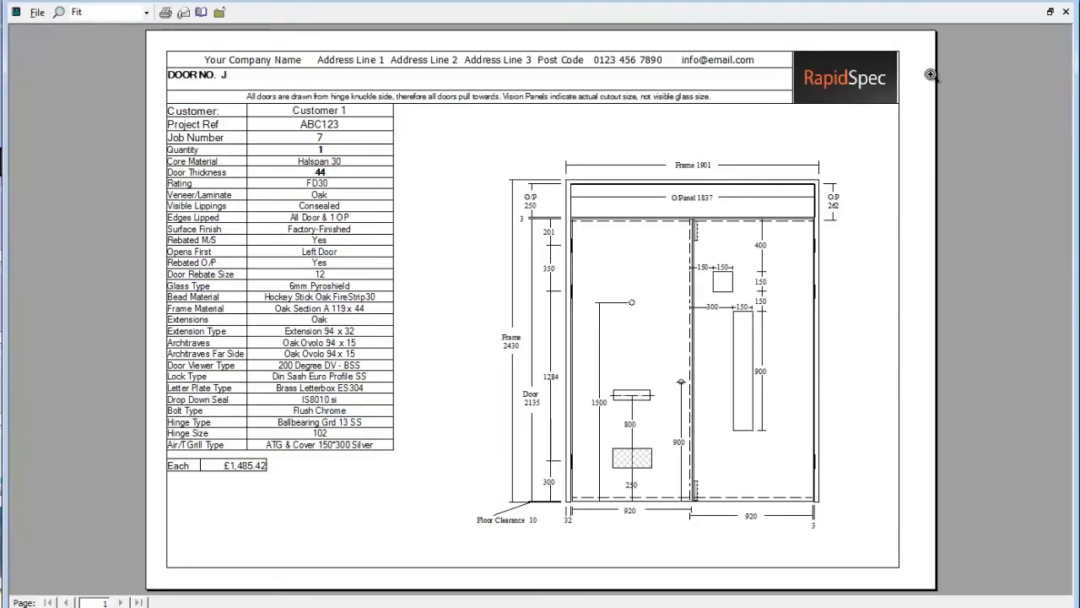
click(1065, 12)
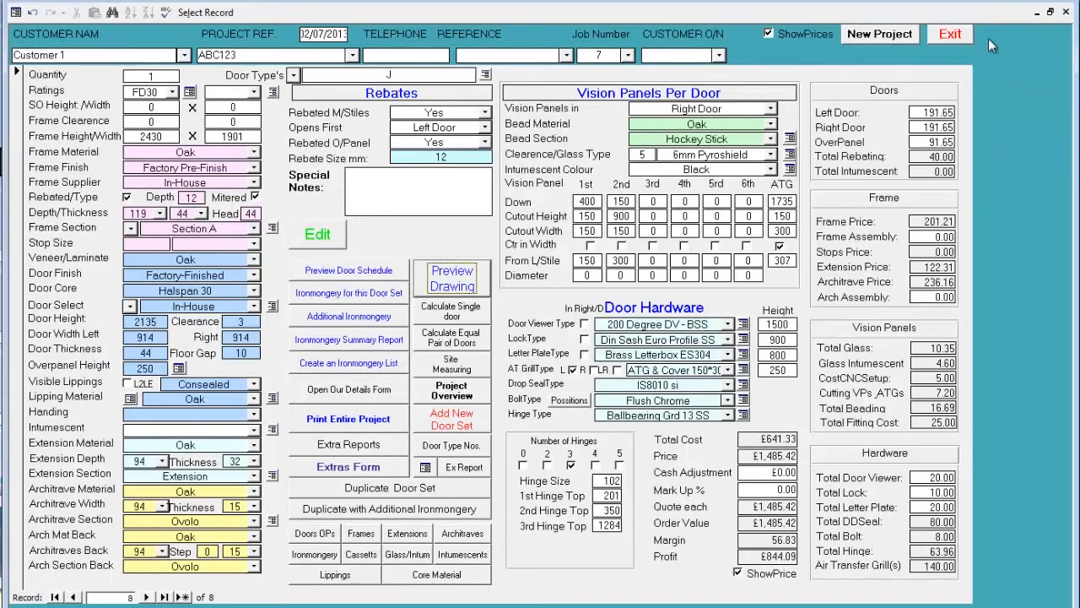
- Duplicate door set J within the project and number the copy W
click(361, 496)
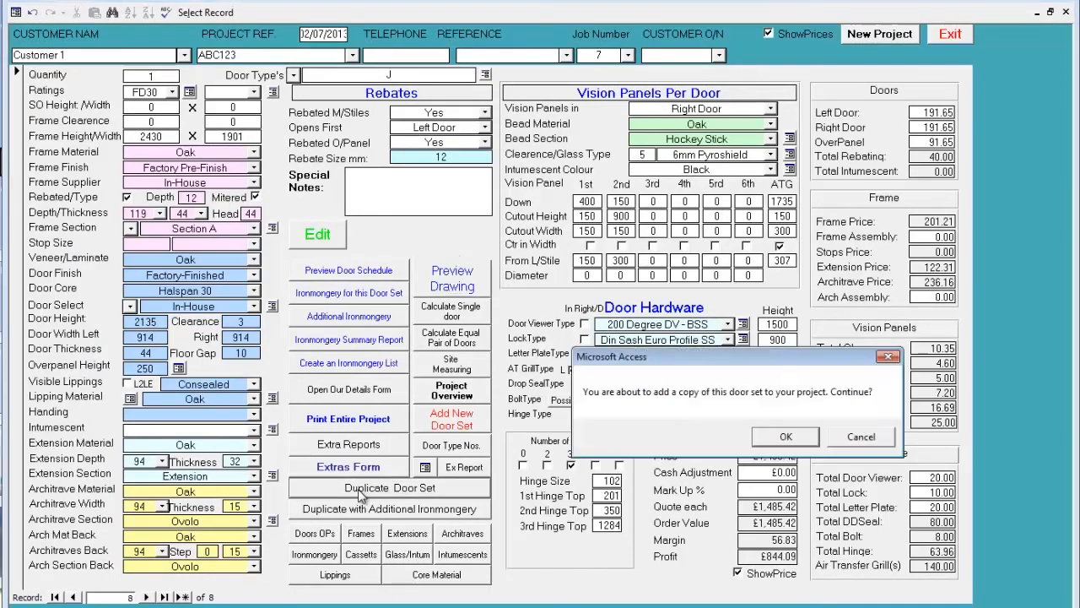
click(785, 436)
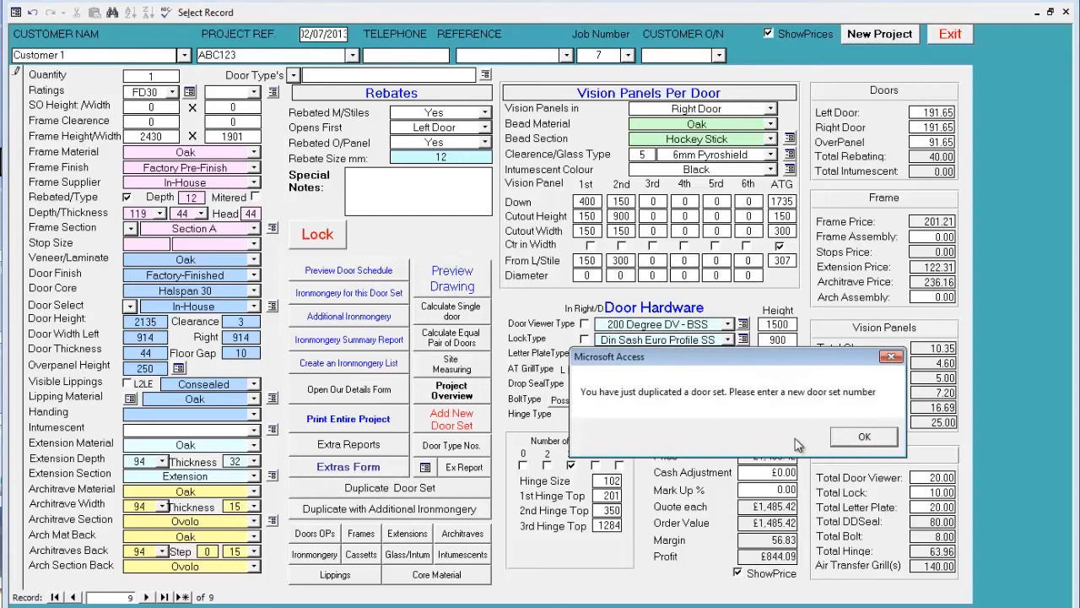
click(834, 439)
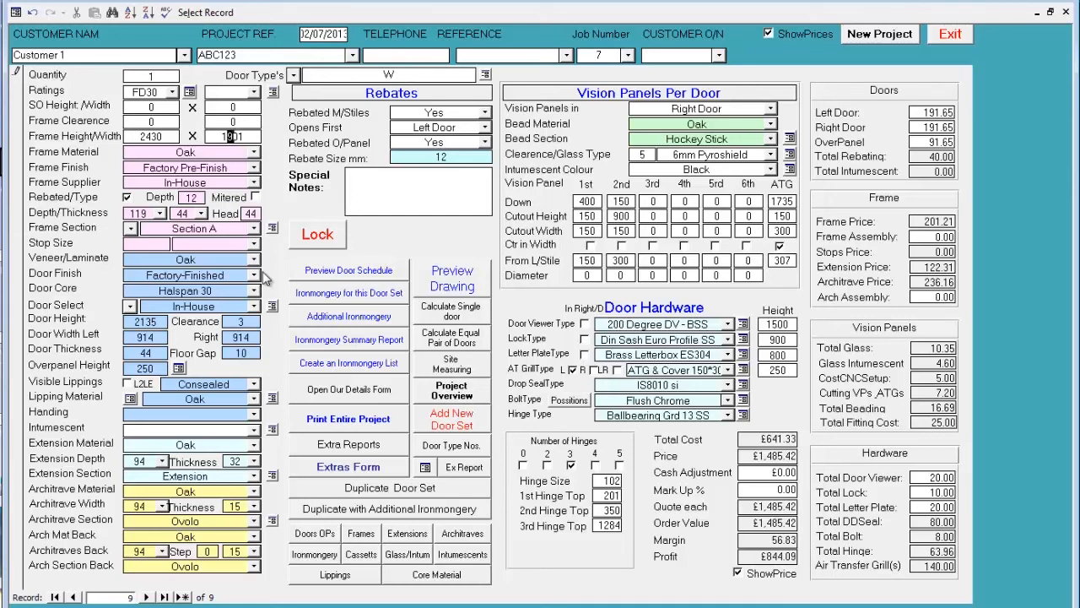
- Set door set W's frame width to 1801 and check its drawing and dimensions in the preview
key(Return)
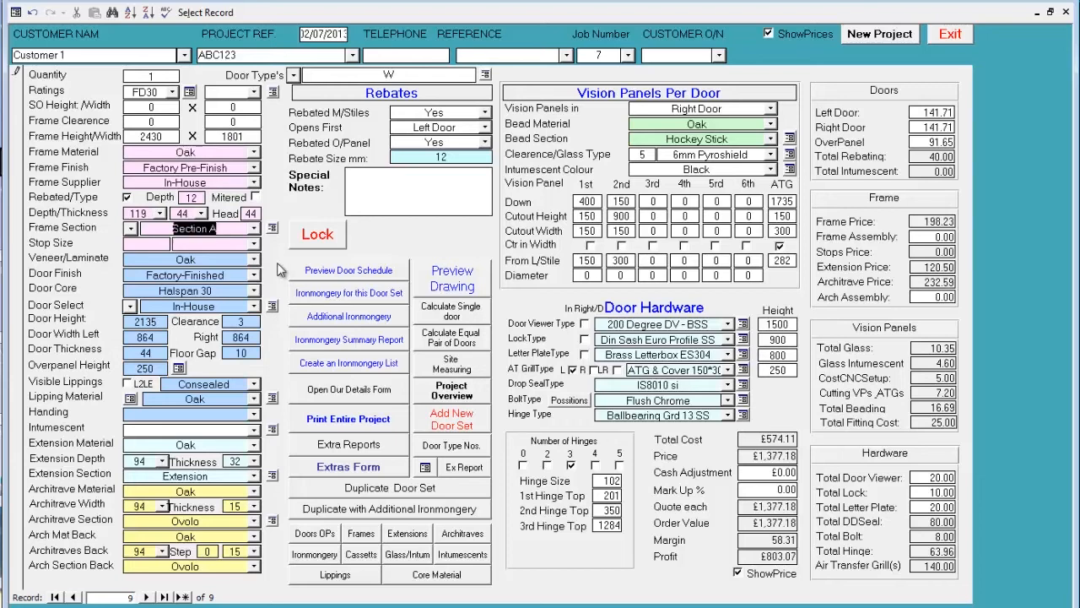
click(454, 282)
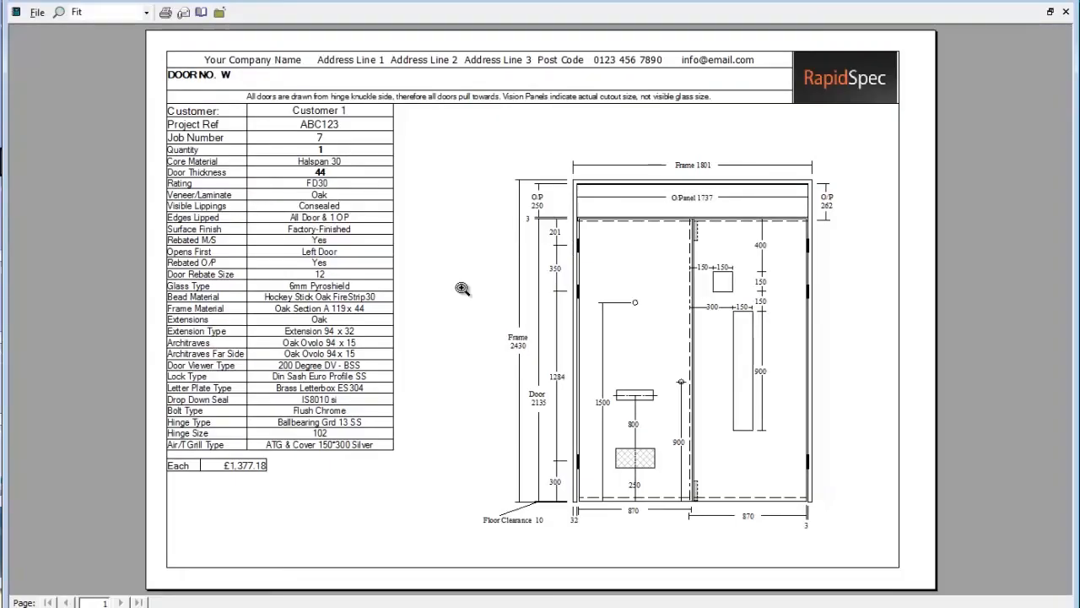
click(687, 164)
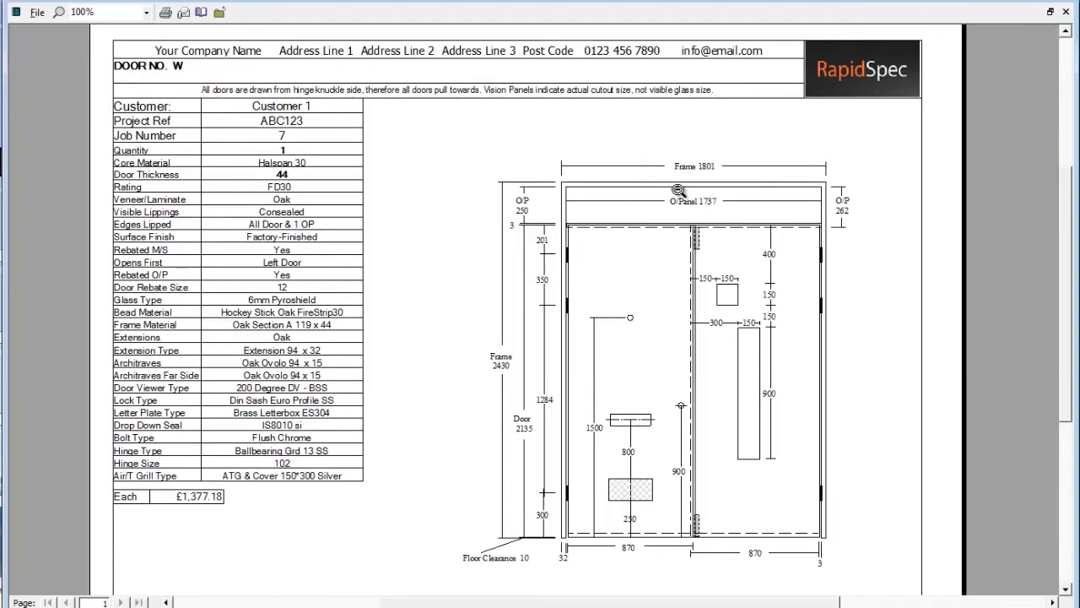
click(1066, 13)
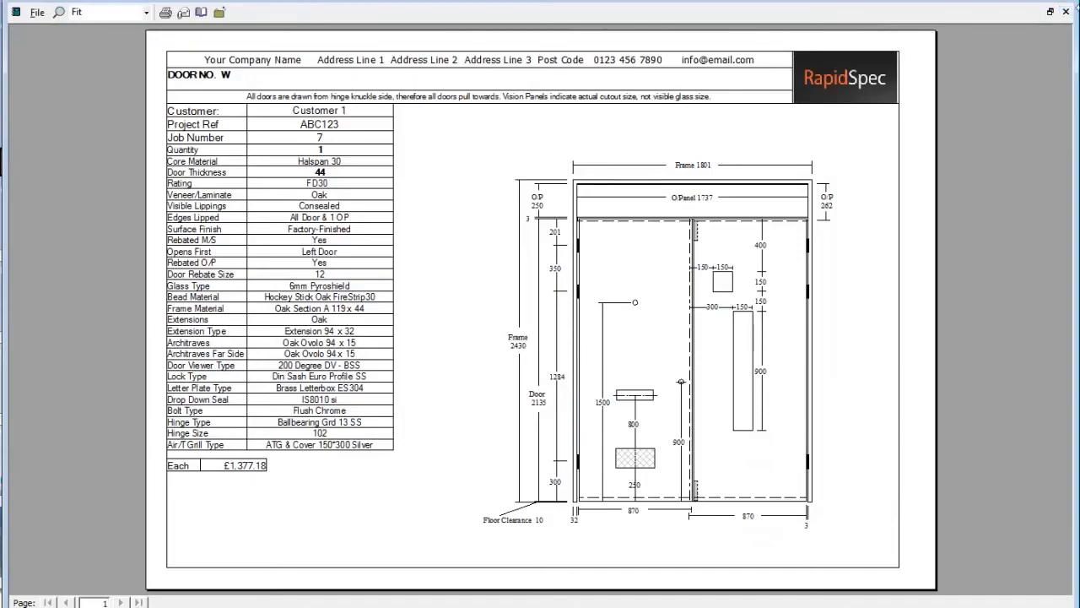
click(1066, 14)
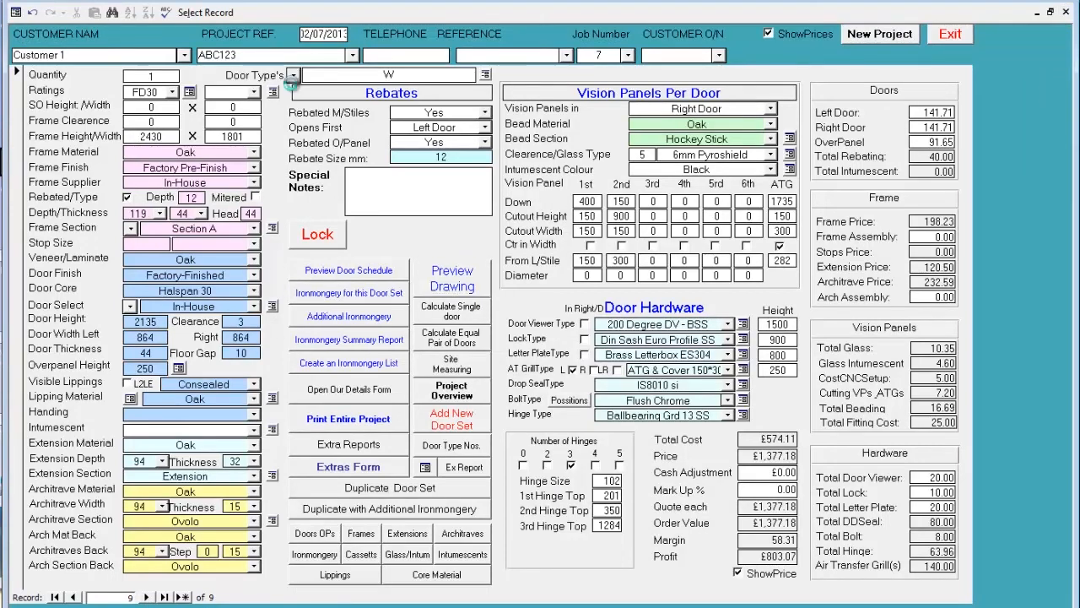
- Look through the project's list of door numbers and review the door and overpanel report for the job
click(293, 76)
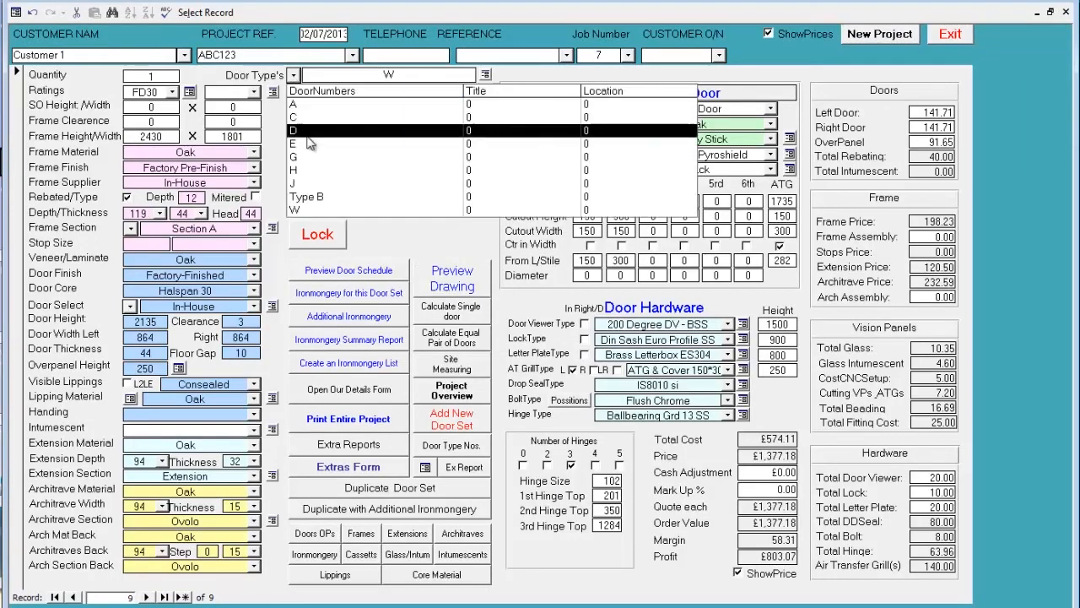
click(397, 237)
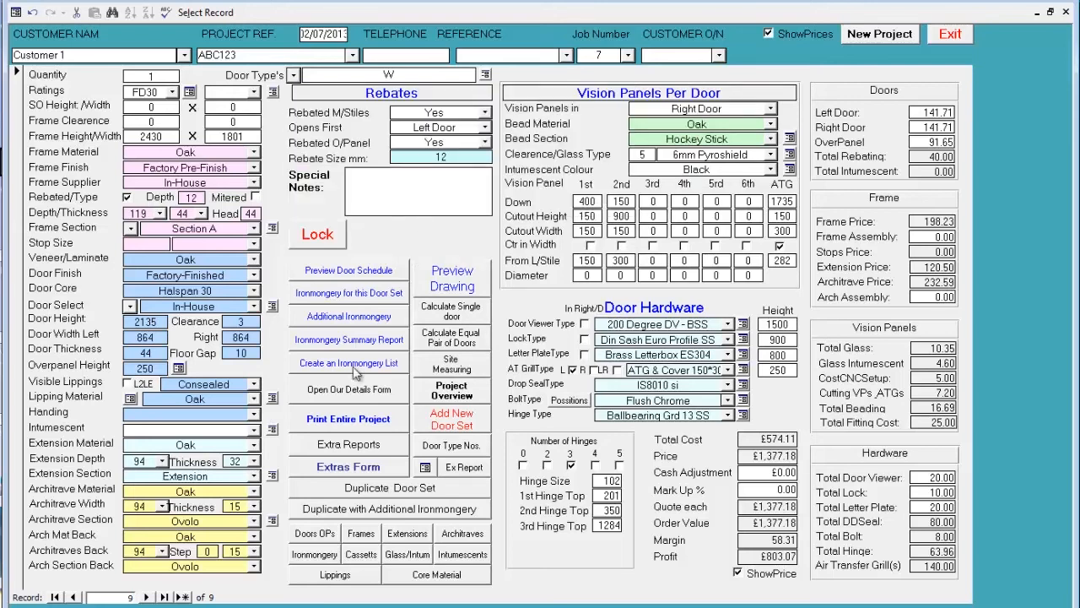
click(312, 537)
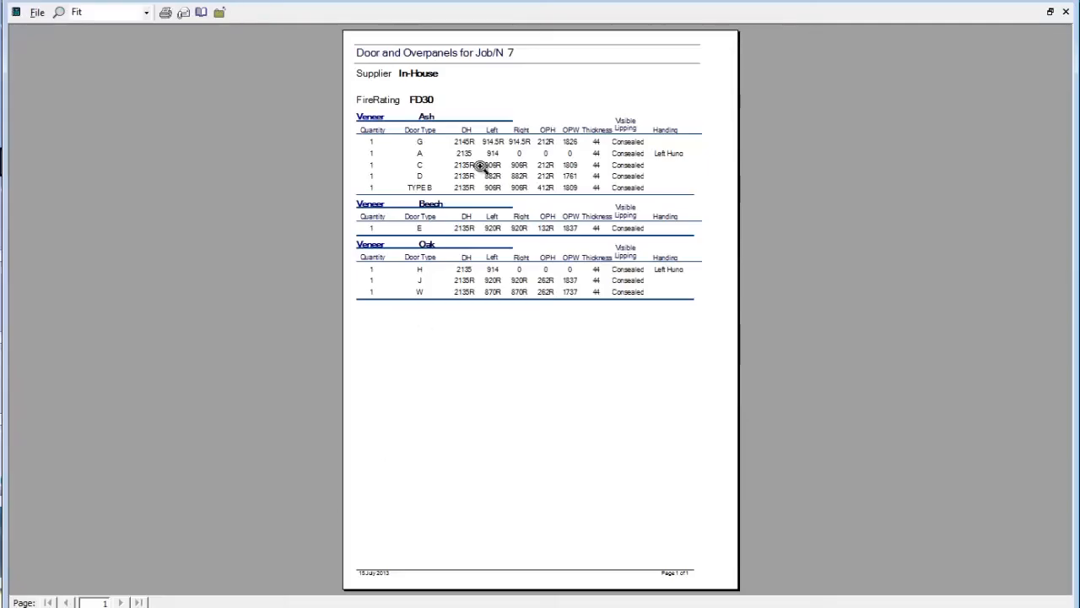
click(517, 114)
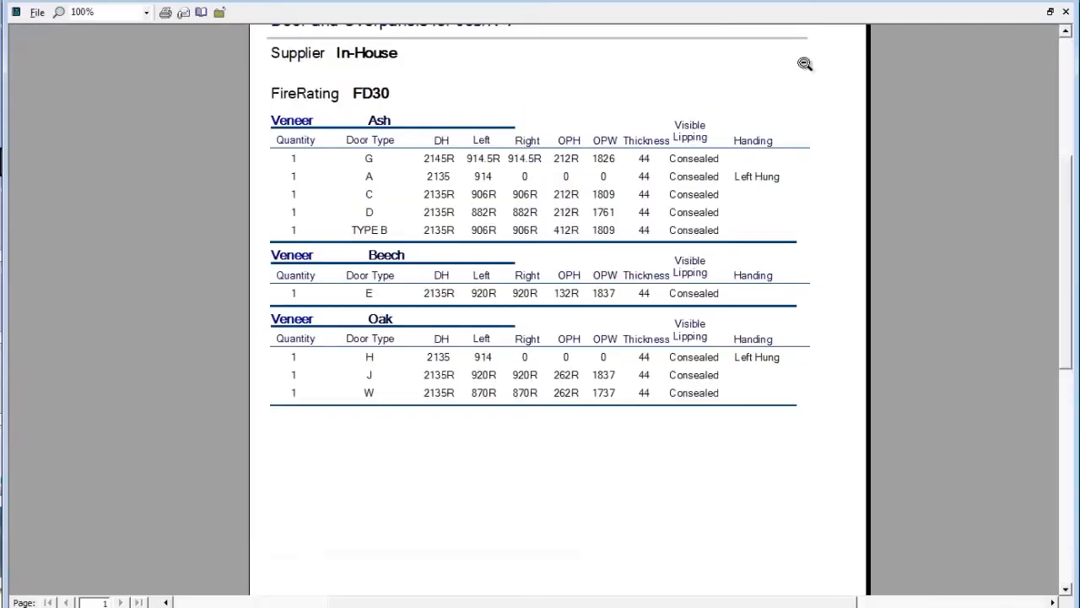
click(1066, 12)
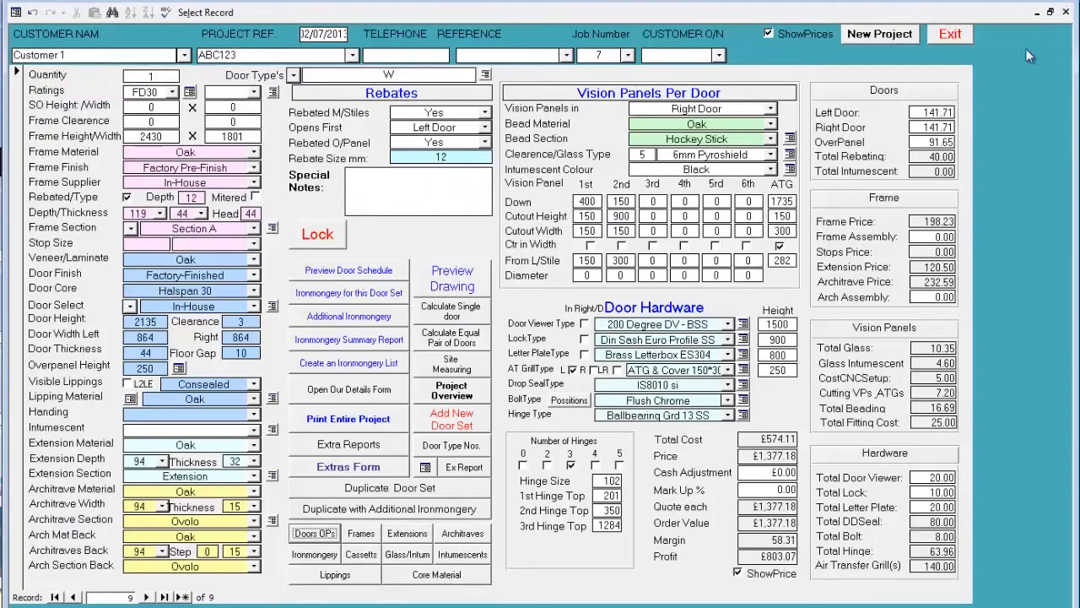
- Review the job's frames report and its frame extensions report at a readable size
click(360, 532)
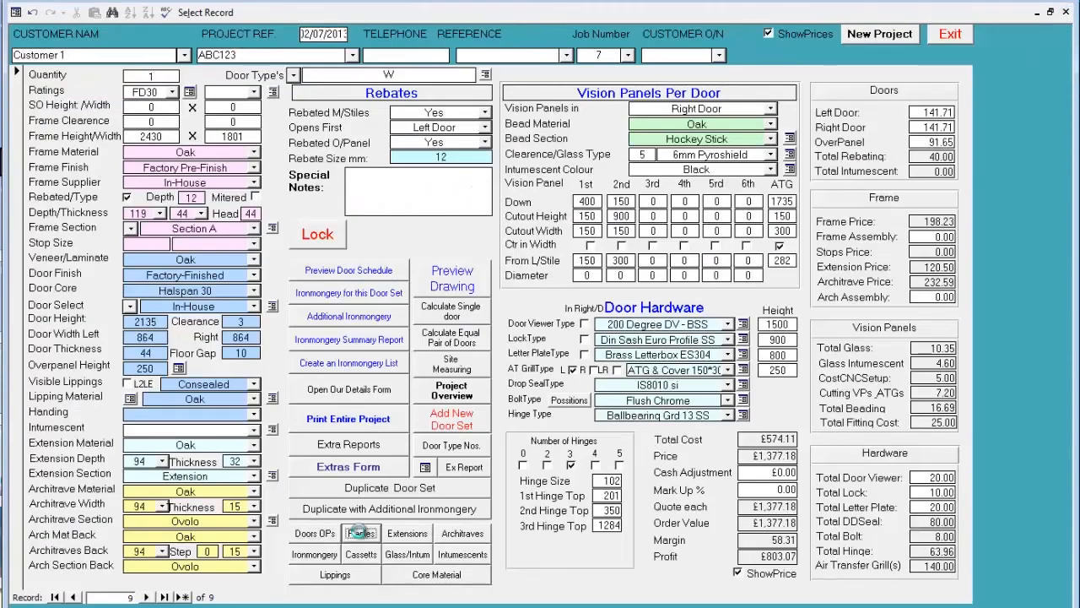
click(516, 122)
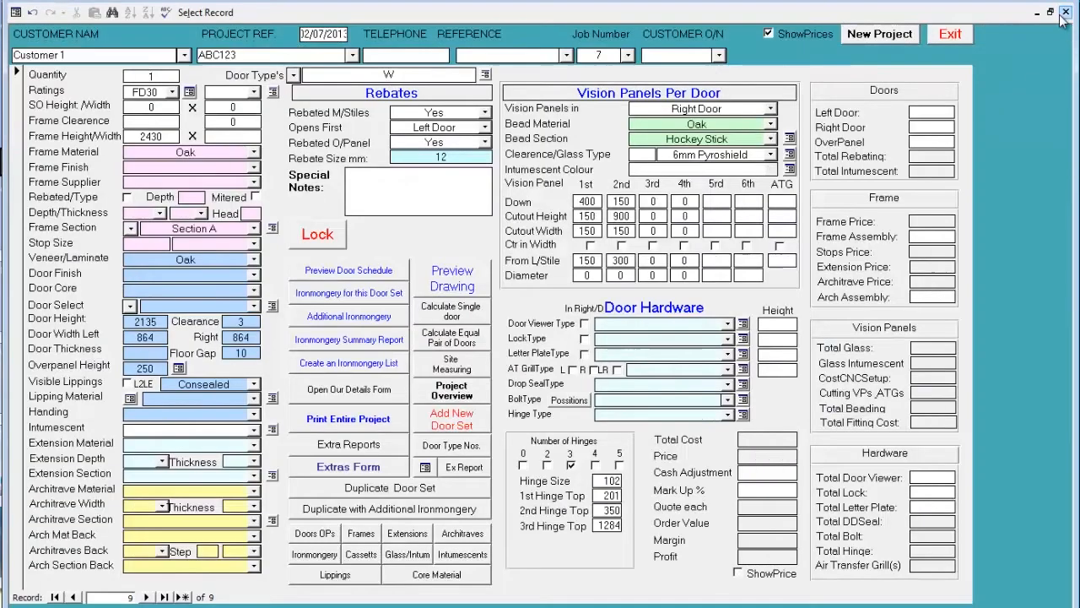
click(1066, 12)
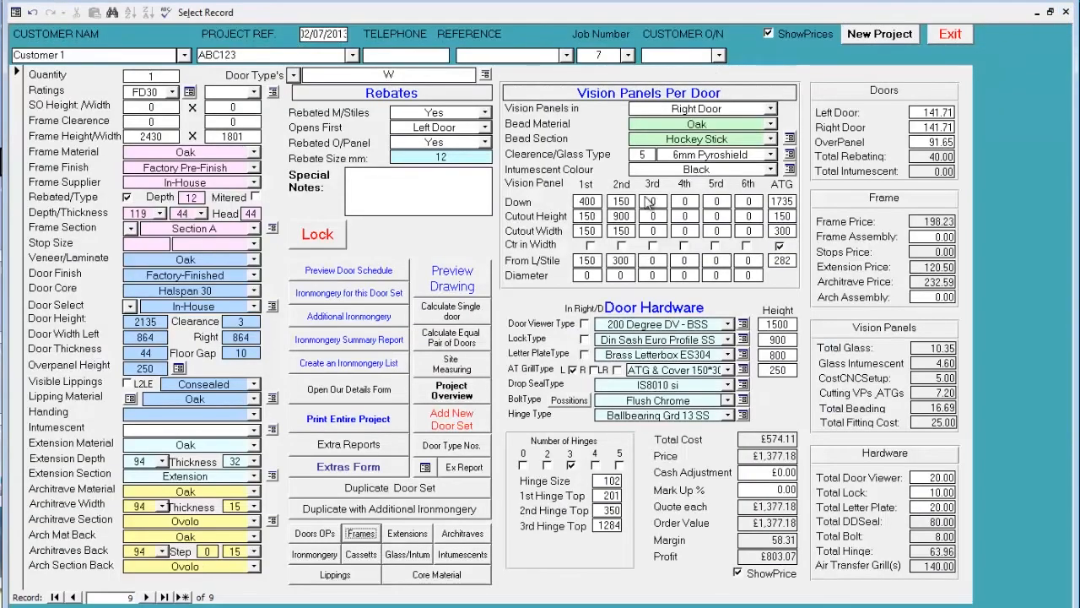
click(411, 533)
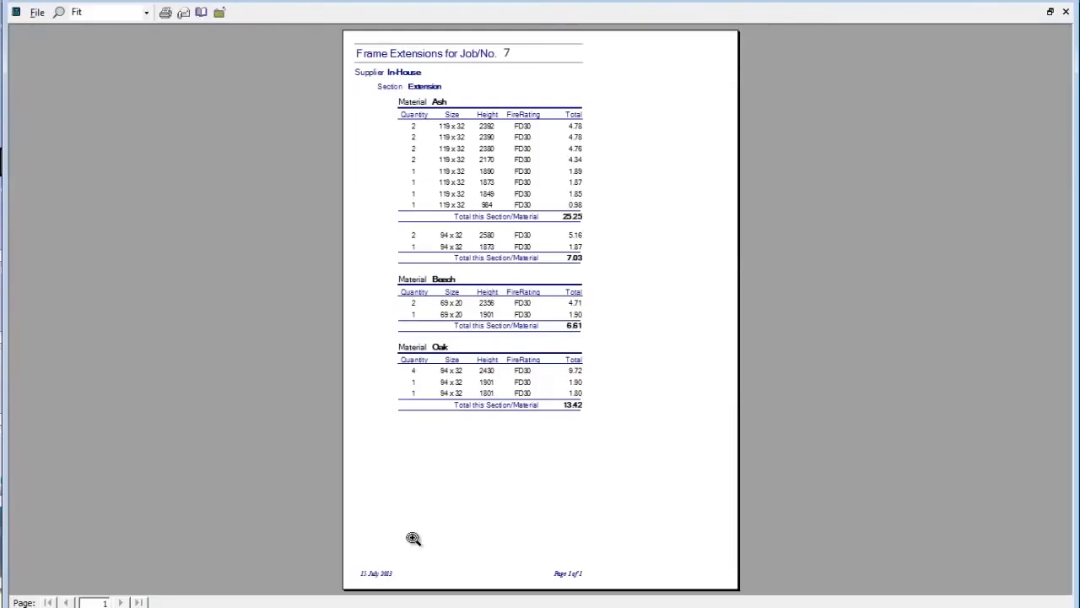
click(506, 170)
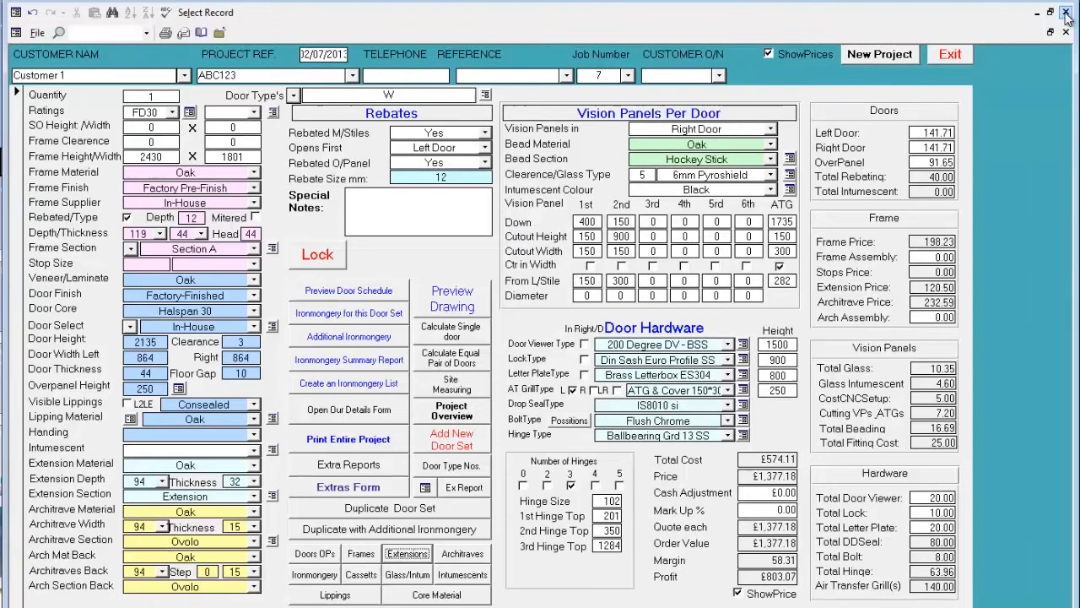
click(1066, 11)
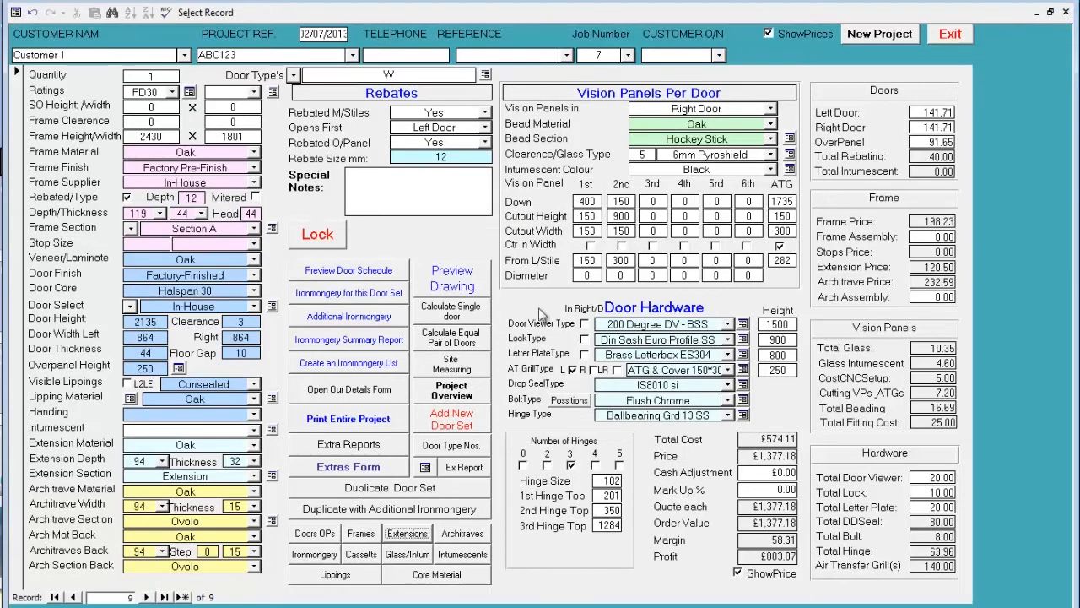
- Review the job's architraves report and the summary of ironmongery machined into the doors
click(467, 533)
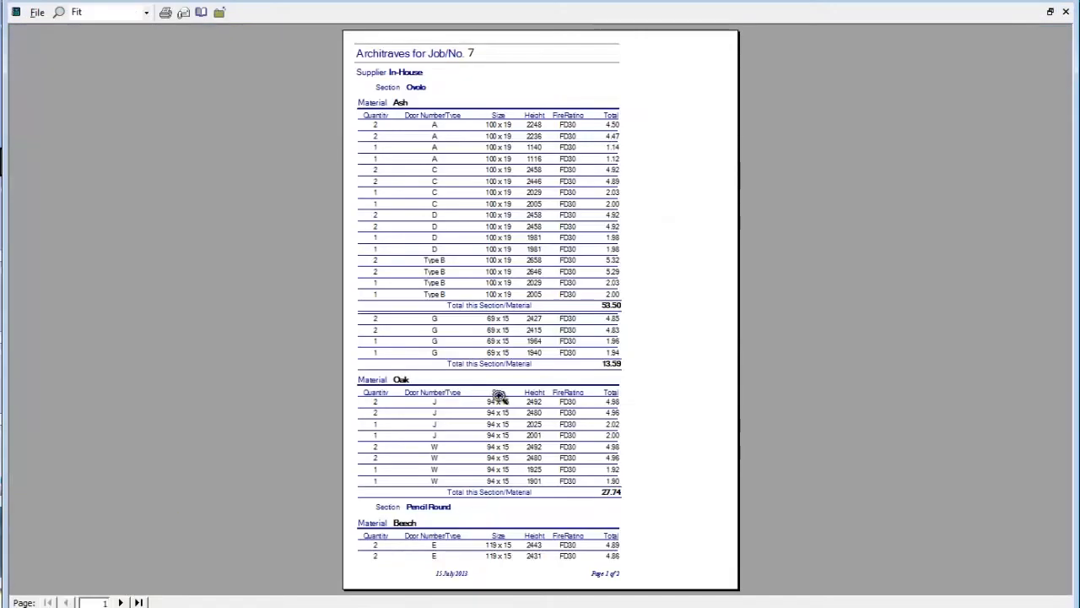
click(490, 171)
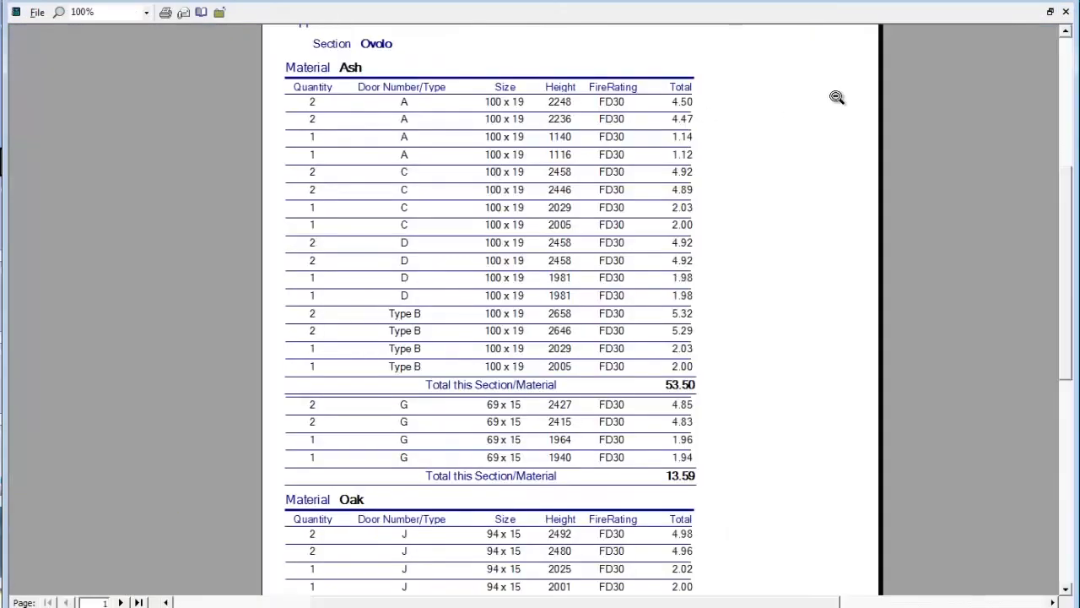
click(1066, 12)
click(314, 555)
click(411, 99)
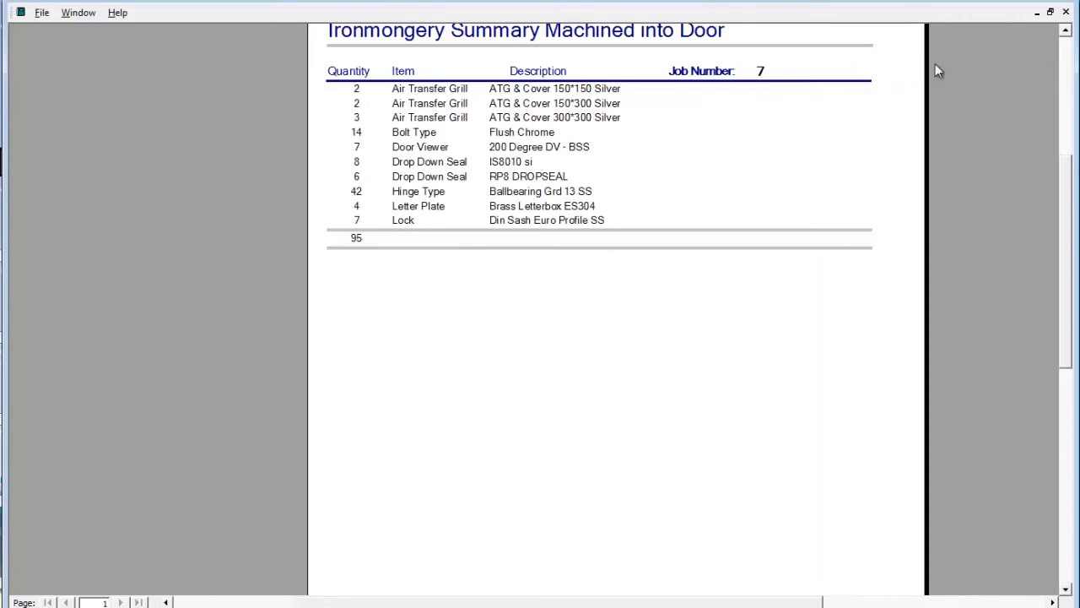
click(1065, 14)
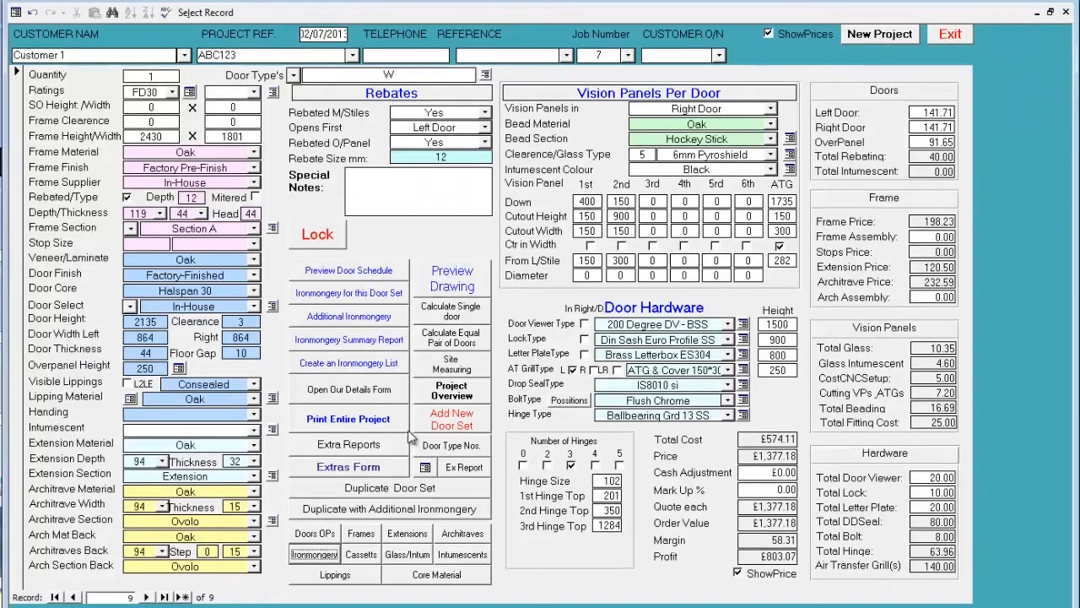
- Review the job's glazing bead report and its glass and intumescent report at a readable size
click(361, 555)
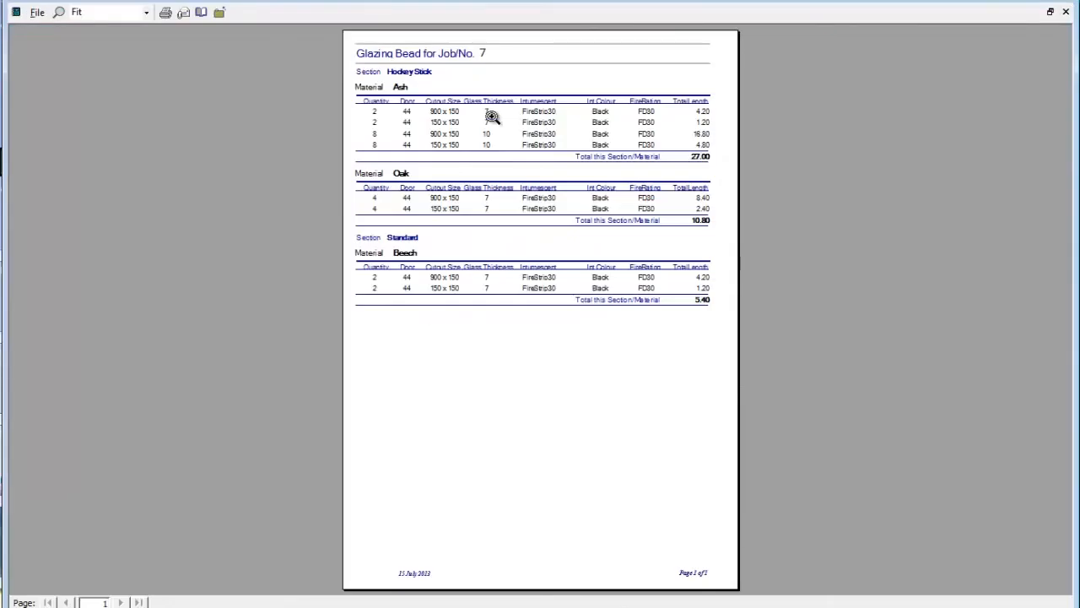
click(524, 88)
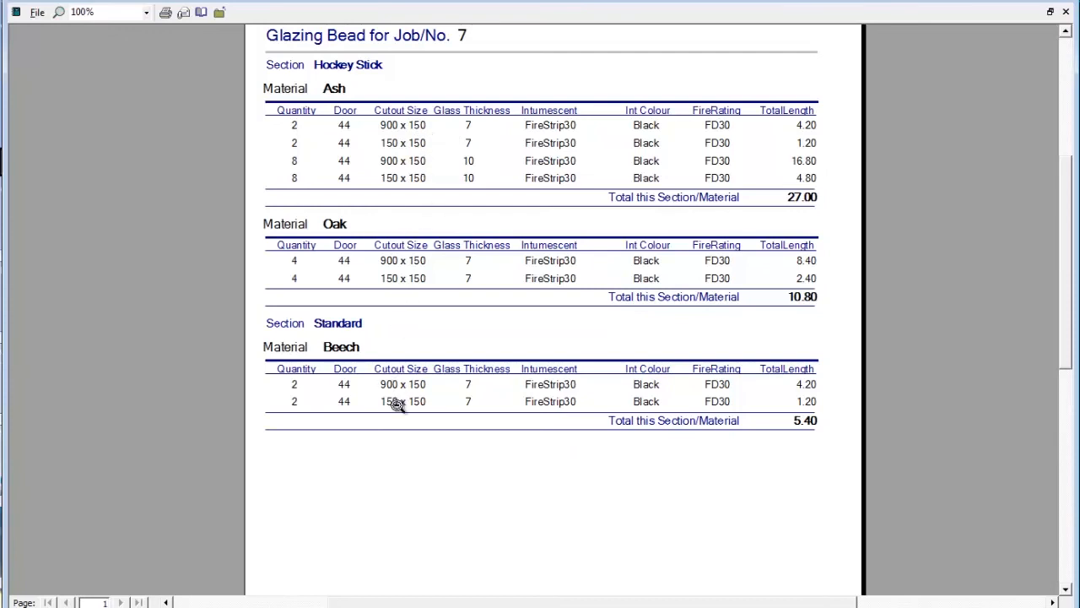
click(1066, 12)
click(414, 555)
click(457, 82)
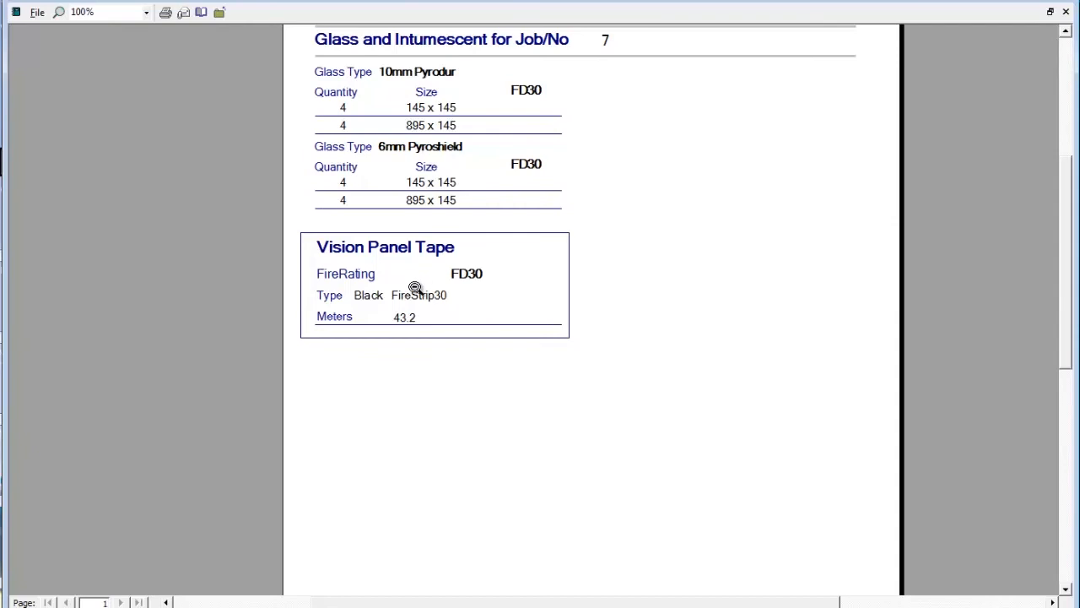
click(1065, 12)
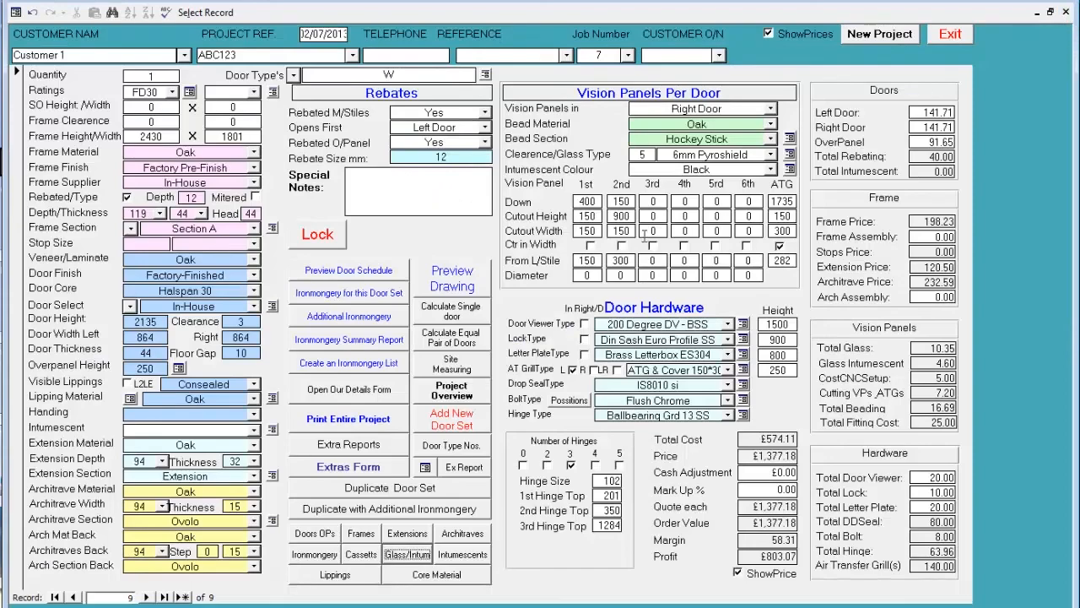
- Review the job's intumescents report and the door core material requirement report at a readable size
click(461, 557)
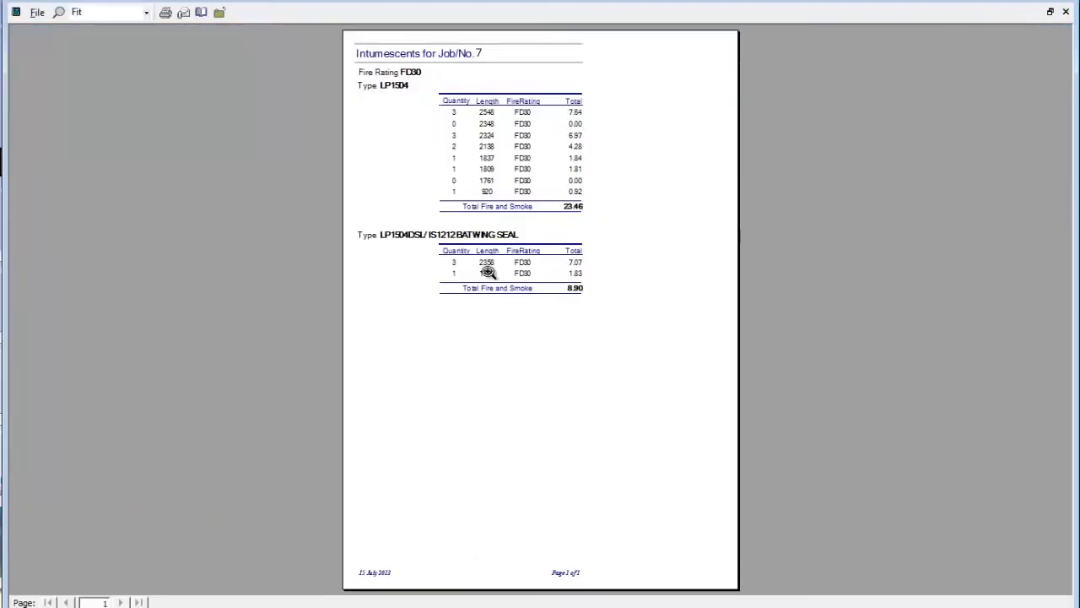
click(514, 103)
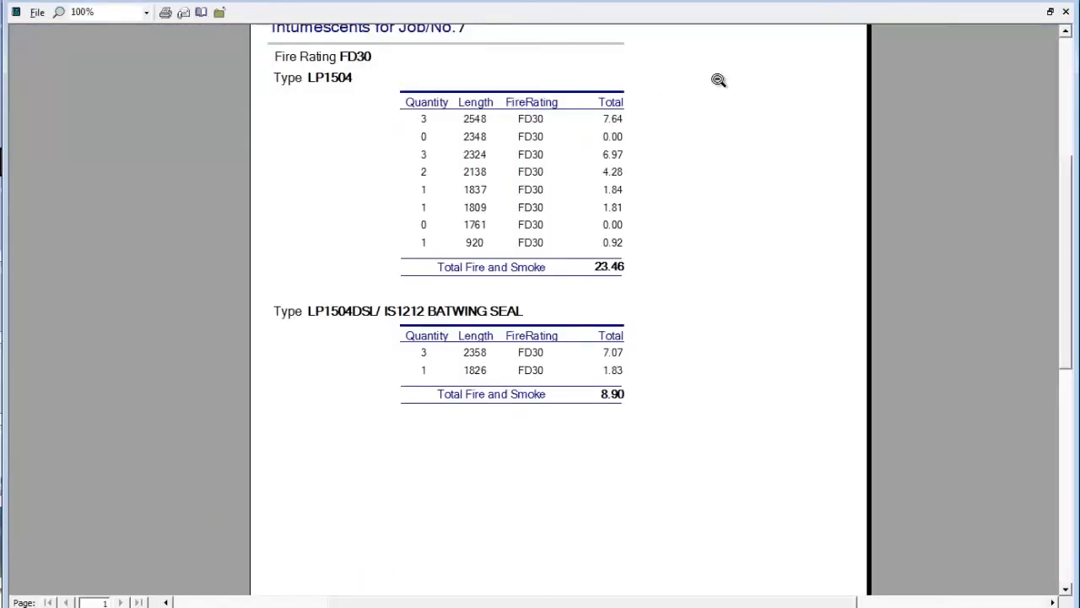
click(1066, 13)
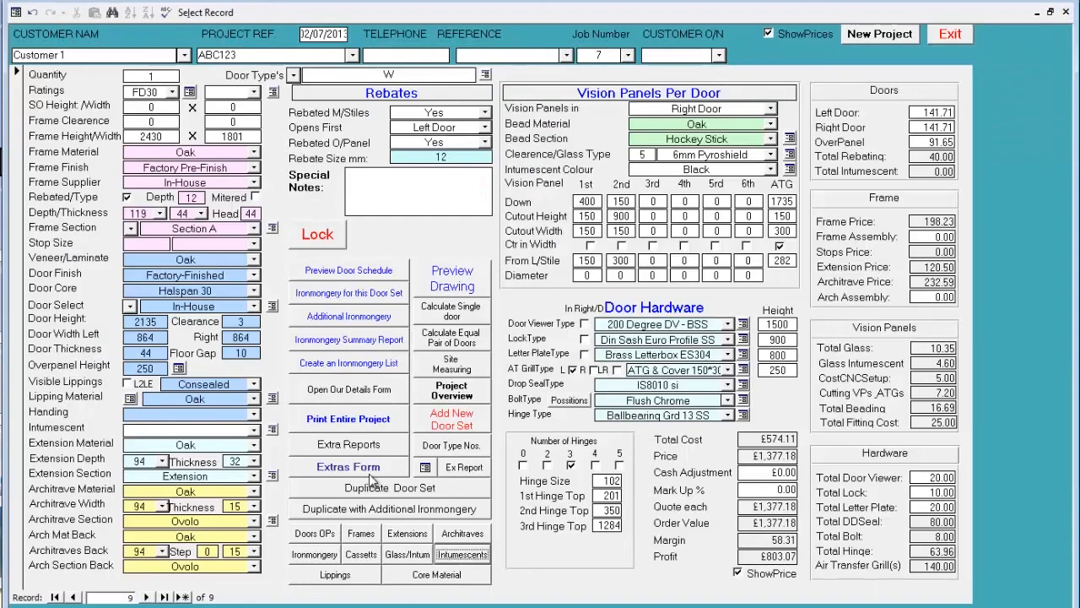
click(414, 577)
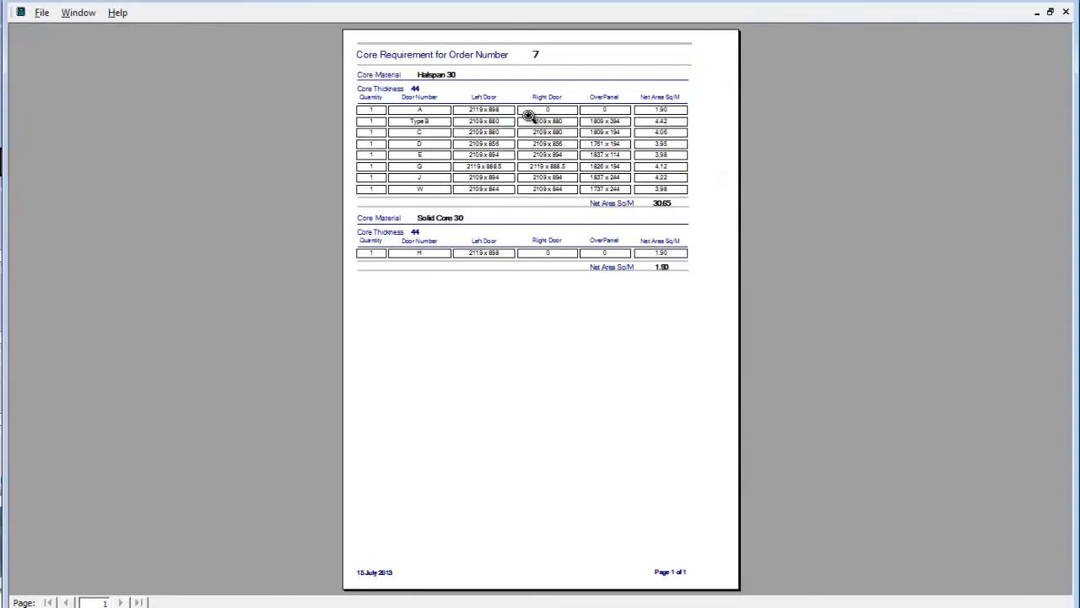
click(534, 79)
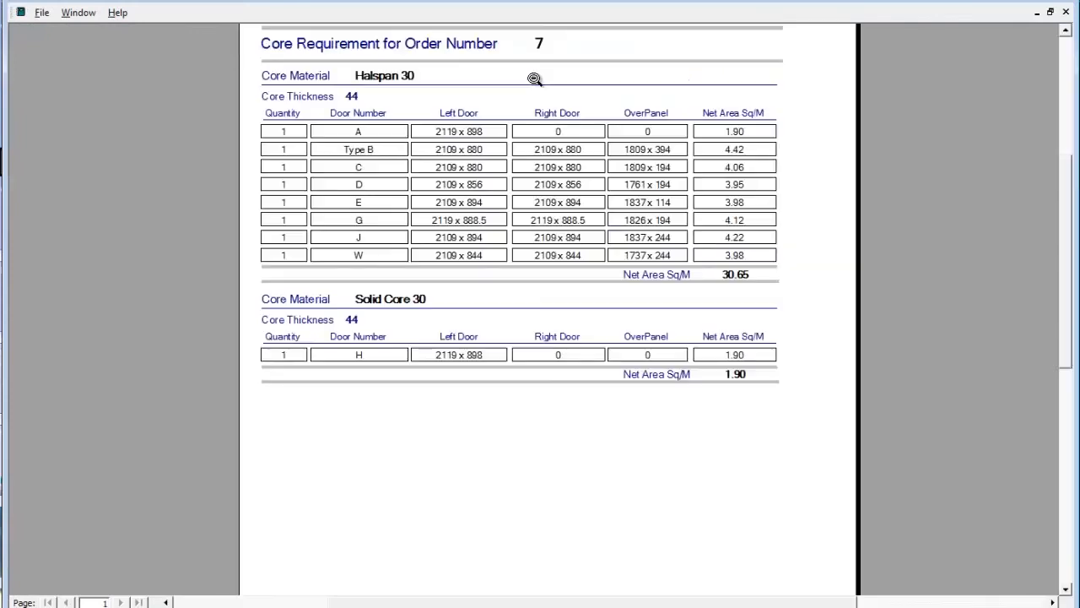
click(1066, 12)
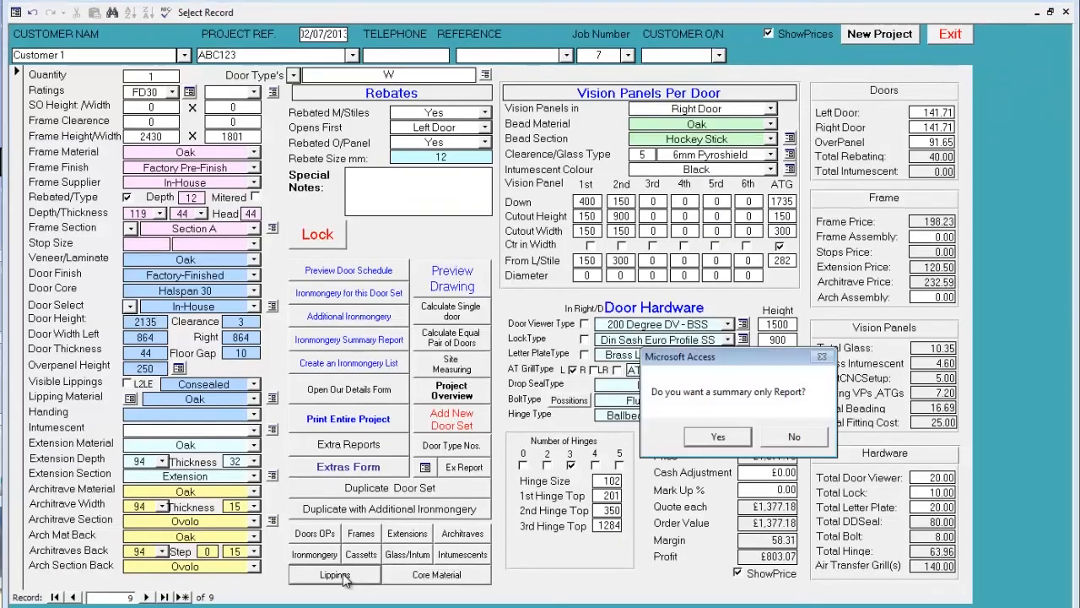
- Produce the full lippings report instead of the summary only, and review its detail page and closing summary page
click(796, 437)
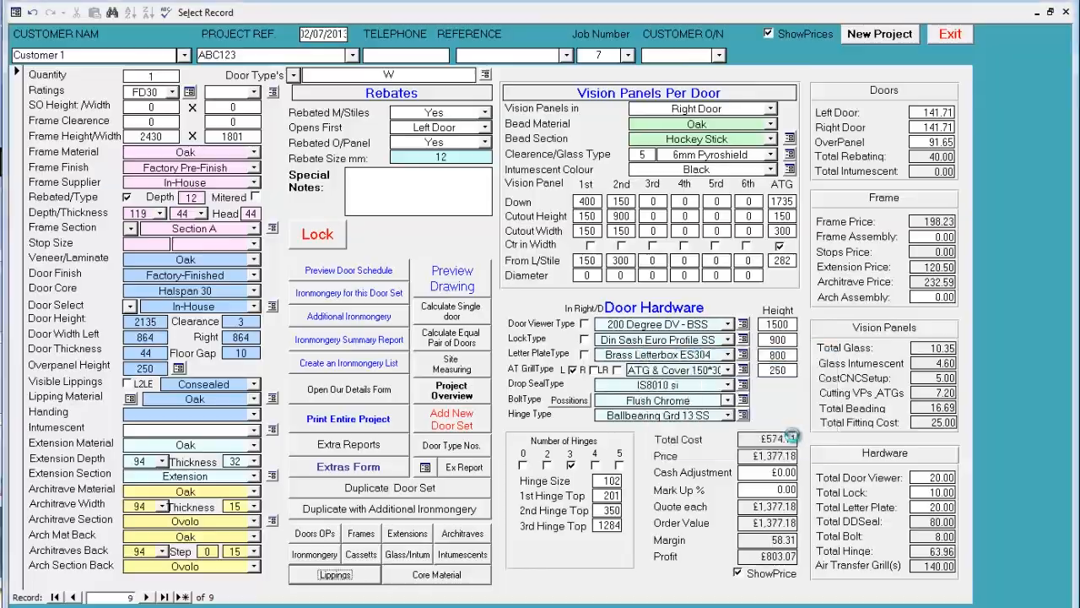
click(479, 108)
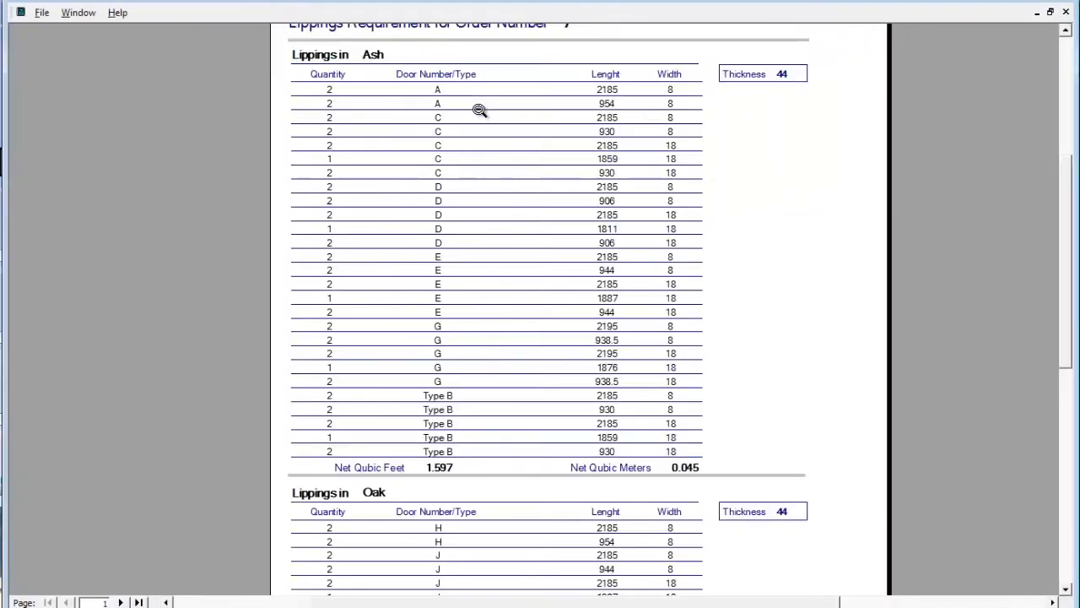
click(441, 270)
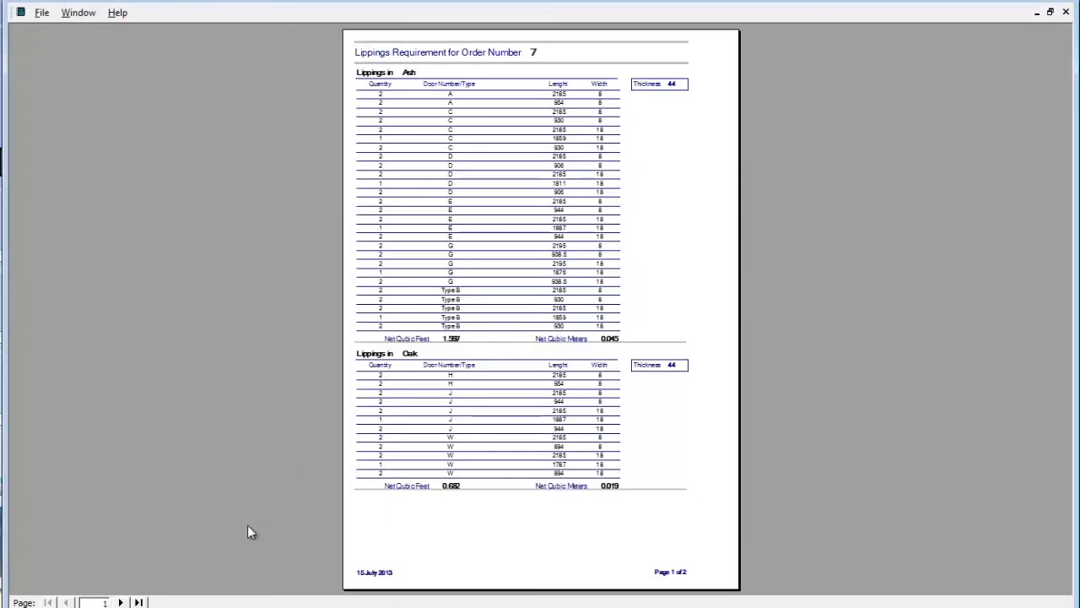
click(120, 602)
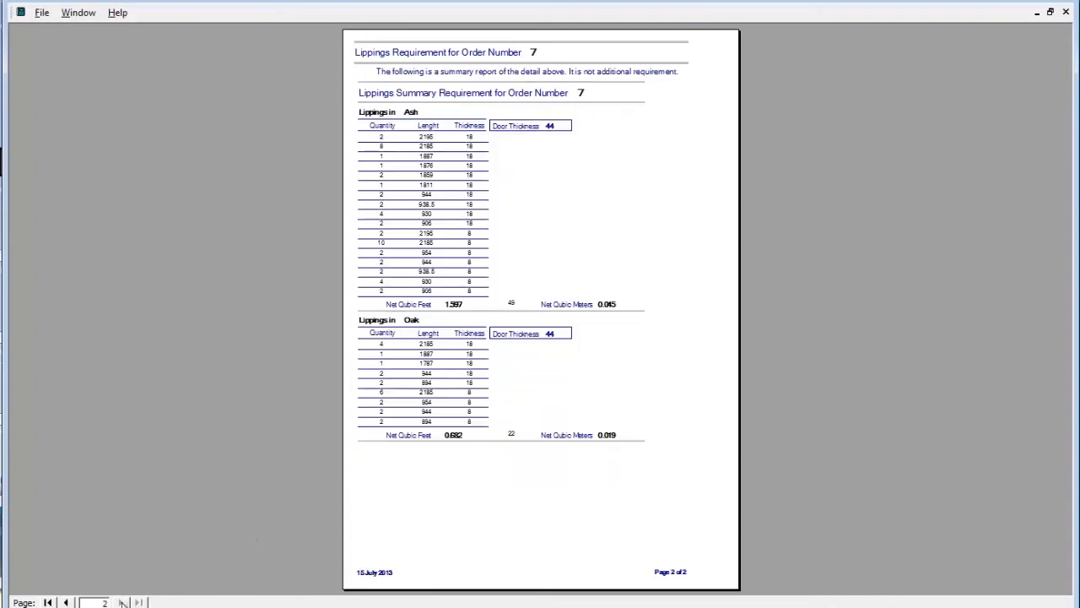
click(453, 140)
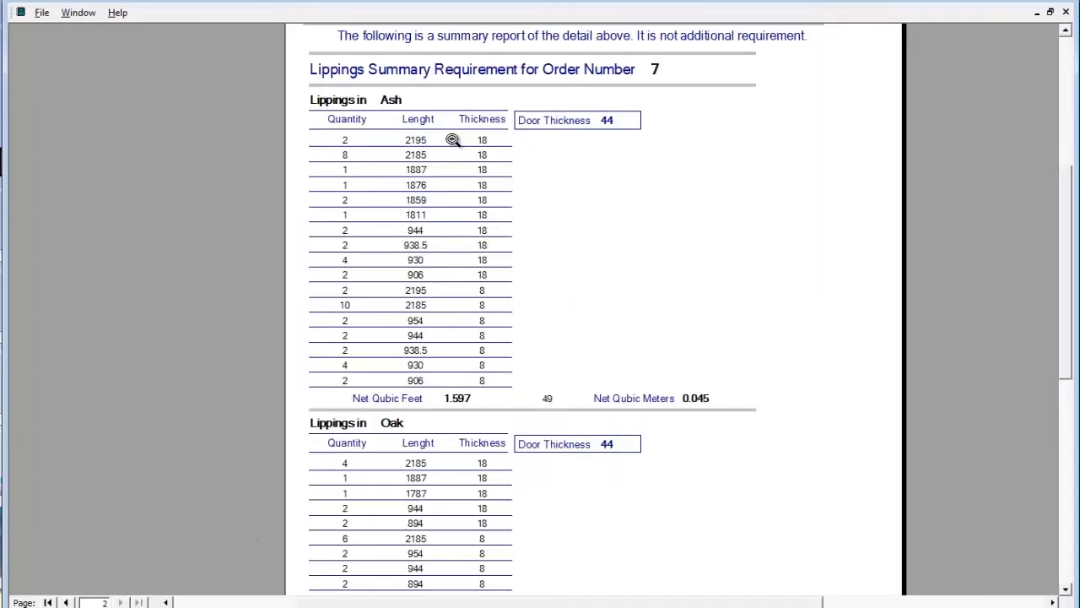
click(1065, 13)
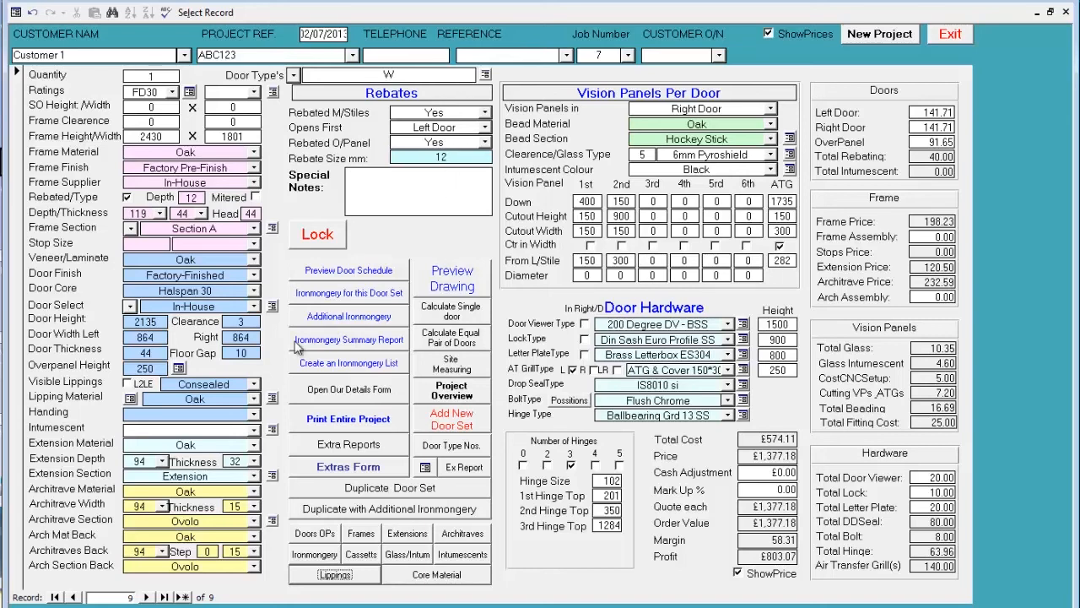
- Show door set W's lipping sizes and set its rebated meeting stiles to No
click(130, 399)
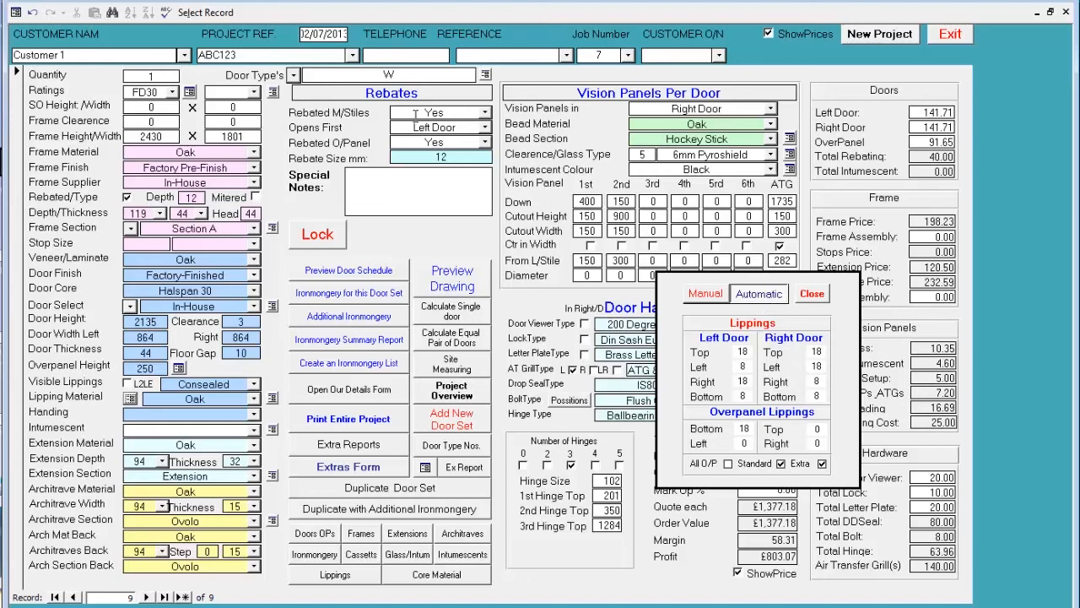
click(485, 114)
click(464, 126)
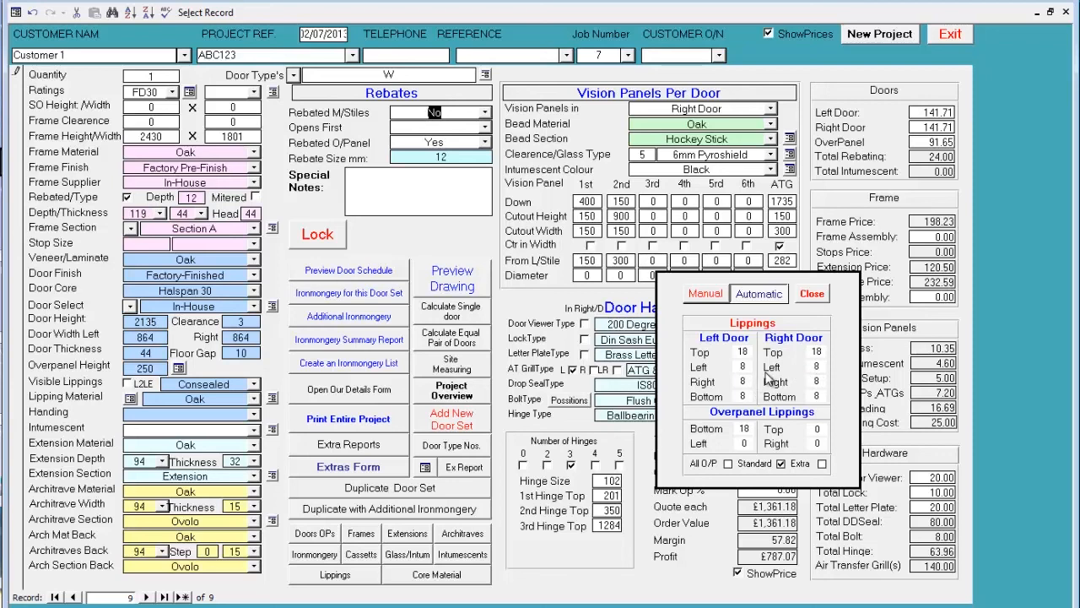
- Try the extra and standard lipping thickness options for door set W, leave only Standard enabled, and close the lipping sizes
click(822, 464)
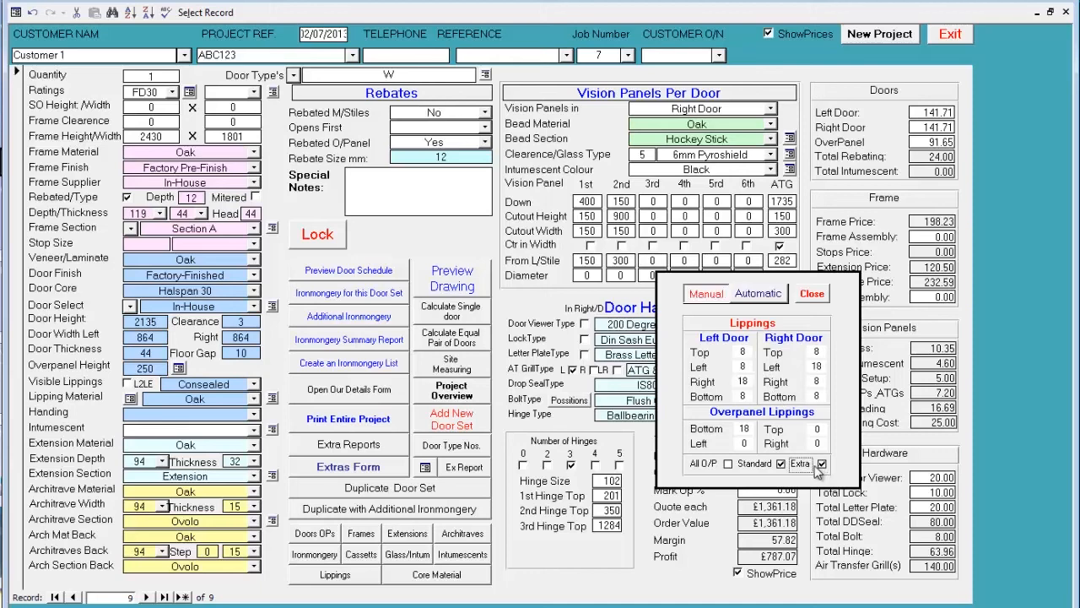
click(782, 464)
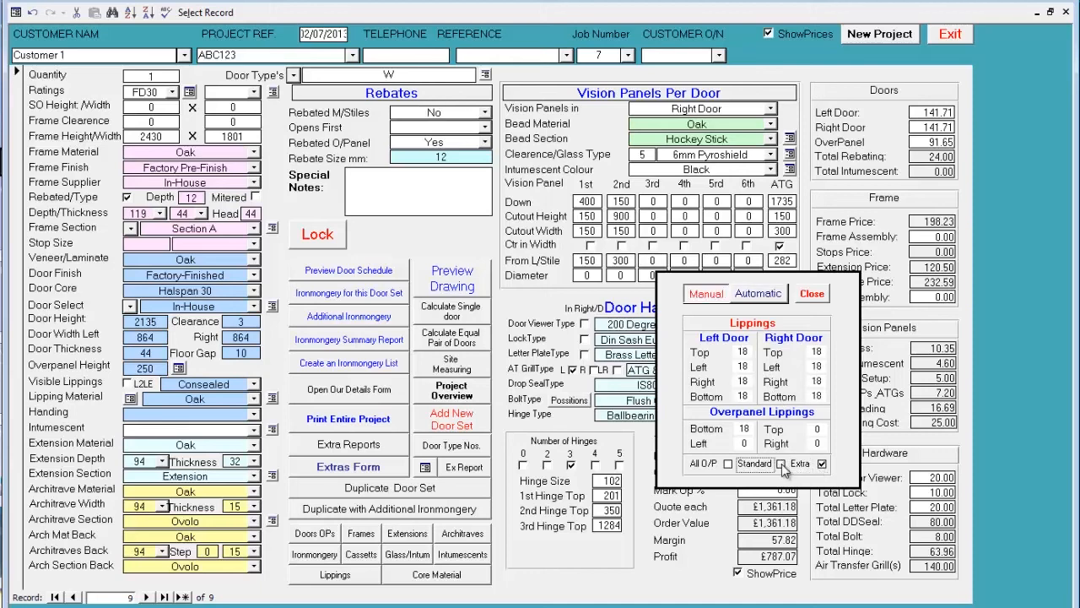
click(781, 464)
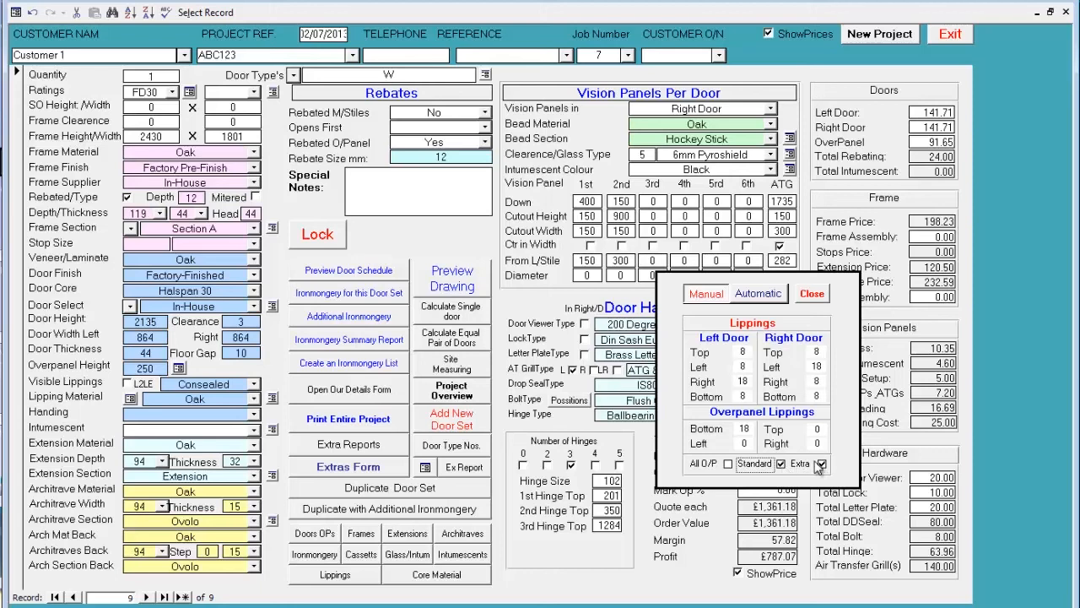
click(822, 465)
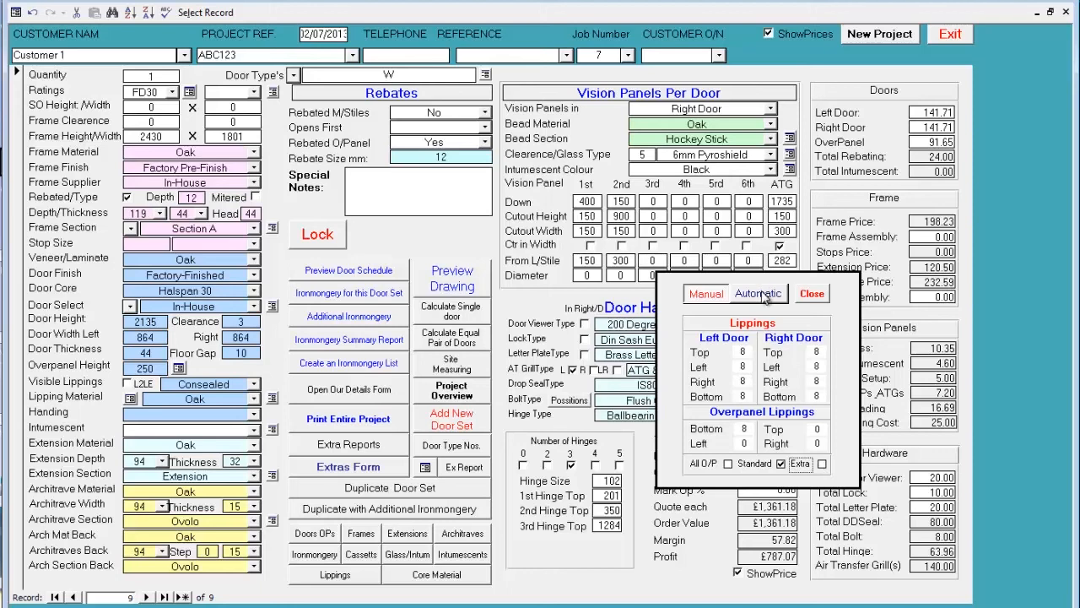
click(811, 293)
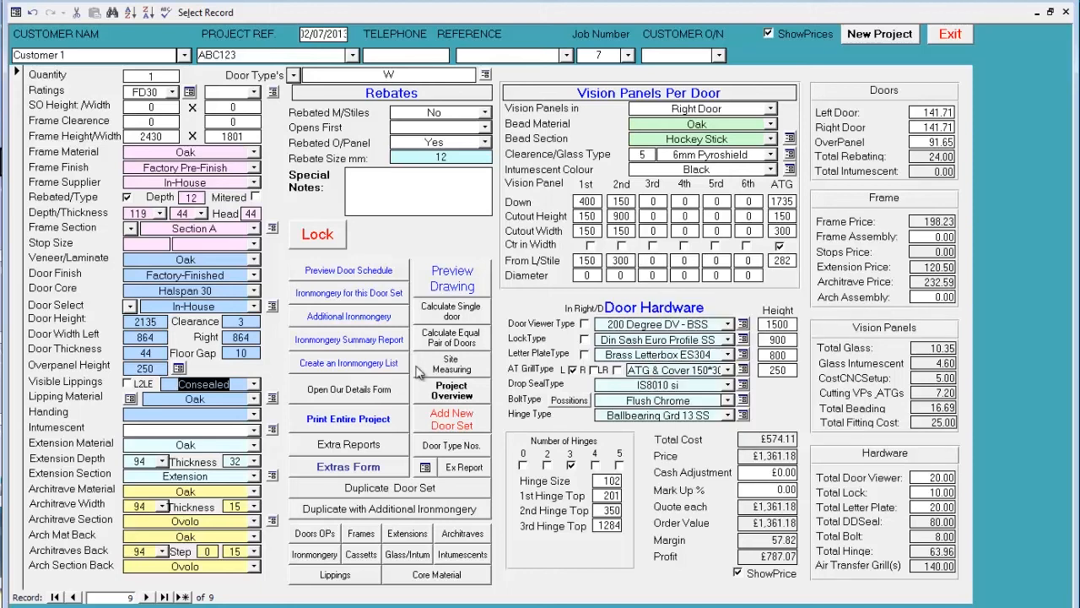
- Review the company details form with its default clearances, heights, machining charges, hinge settings and lipping thicknesses
click(368, 394)
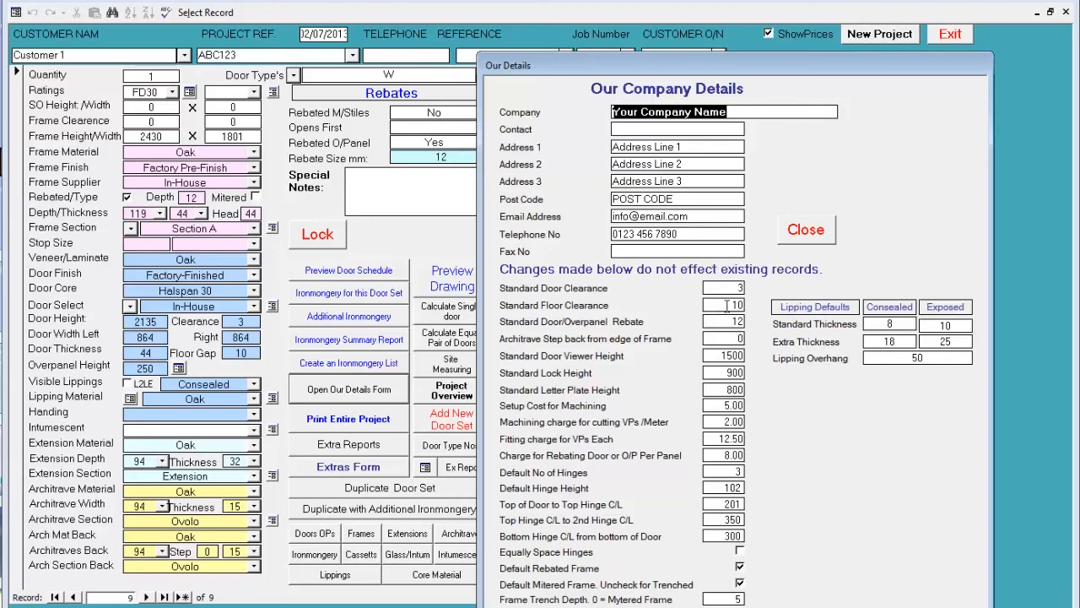
mouse_move(724, 320)
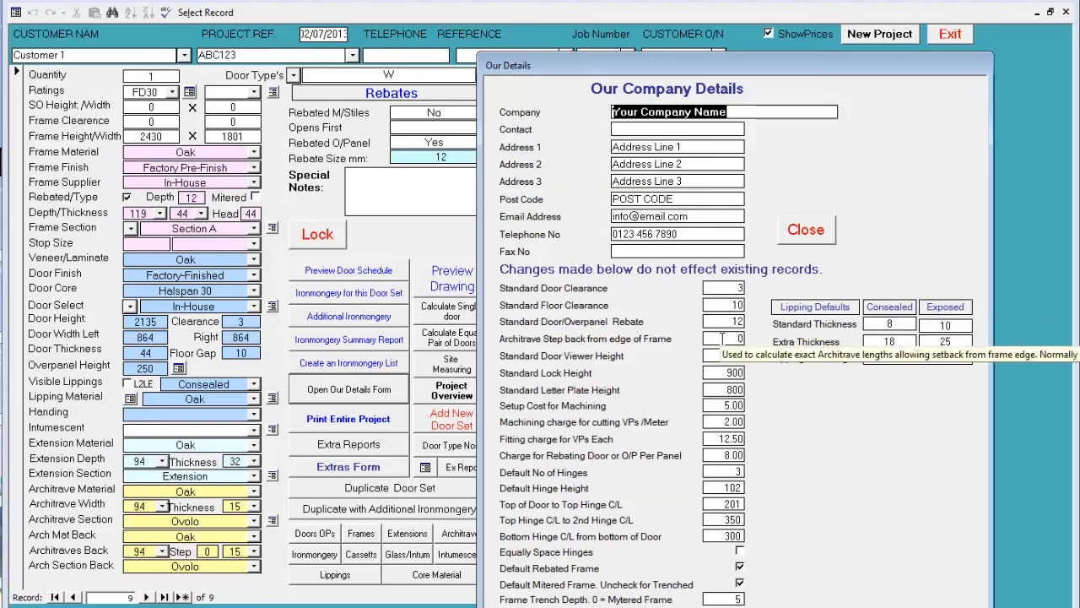
mouse_move(719, 361)
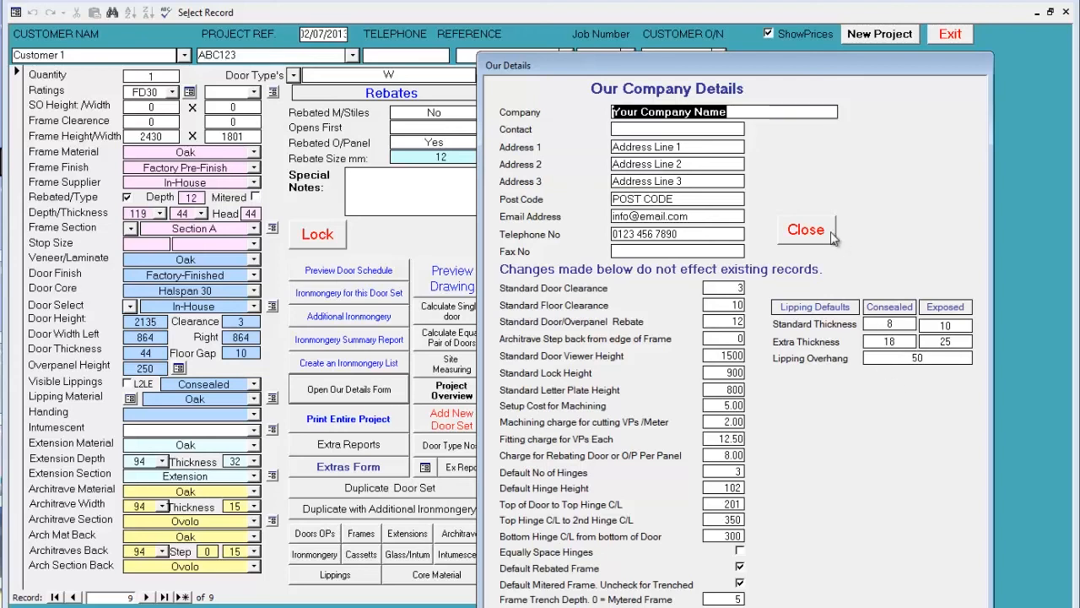
click(806, 232)
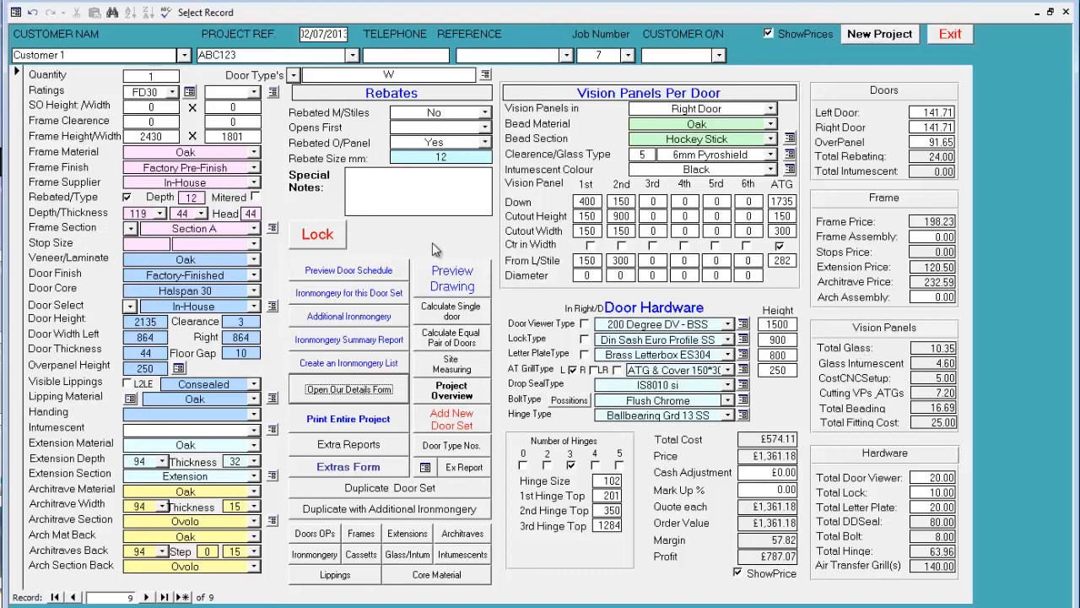
- Look up the frame section prices and filter the frames and stops list to width 69 and thickness 69
click(272, 228)
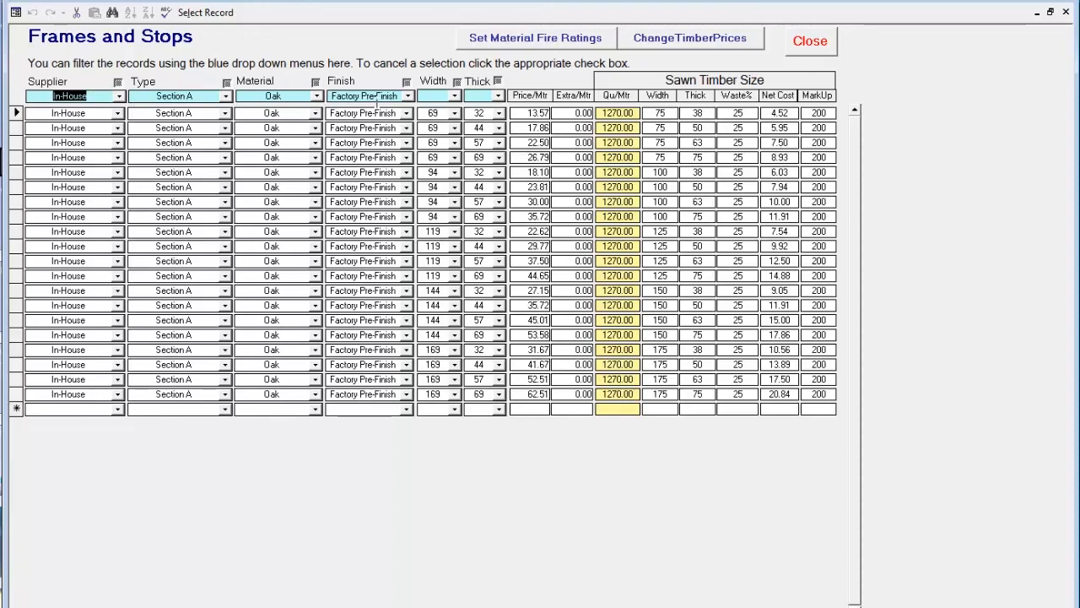
click(454, 95)
click(447, 109)
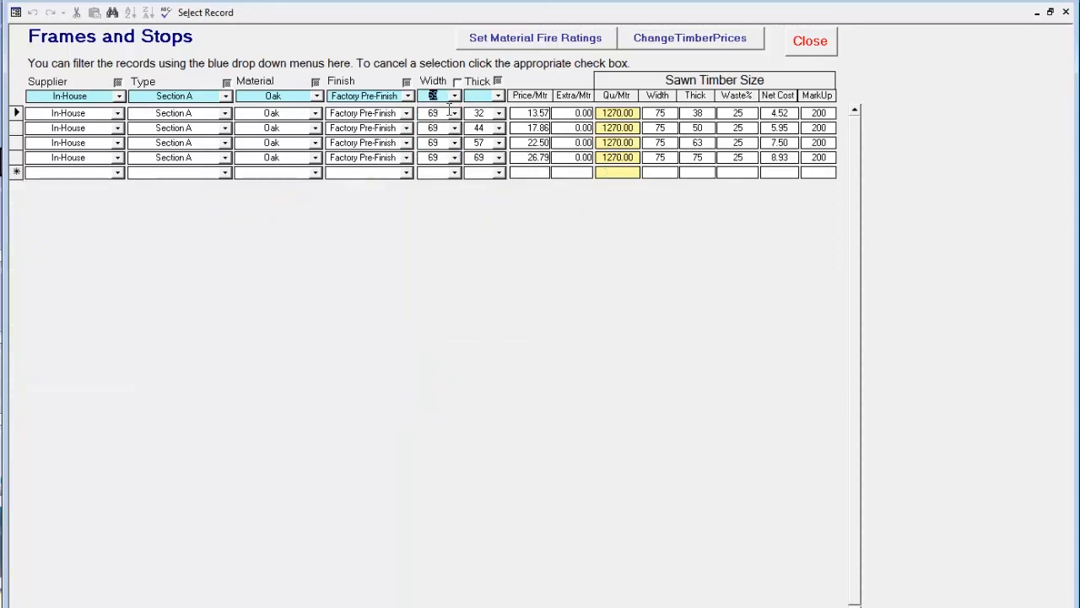
click(498, 96)
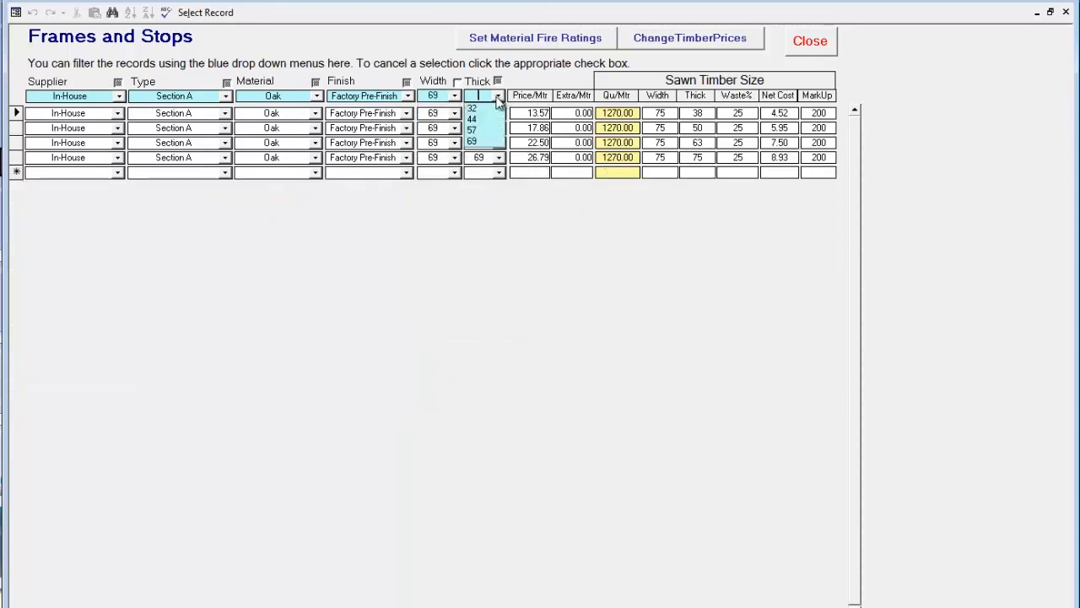
click(484, 140)
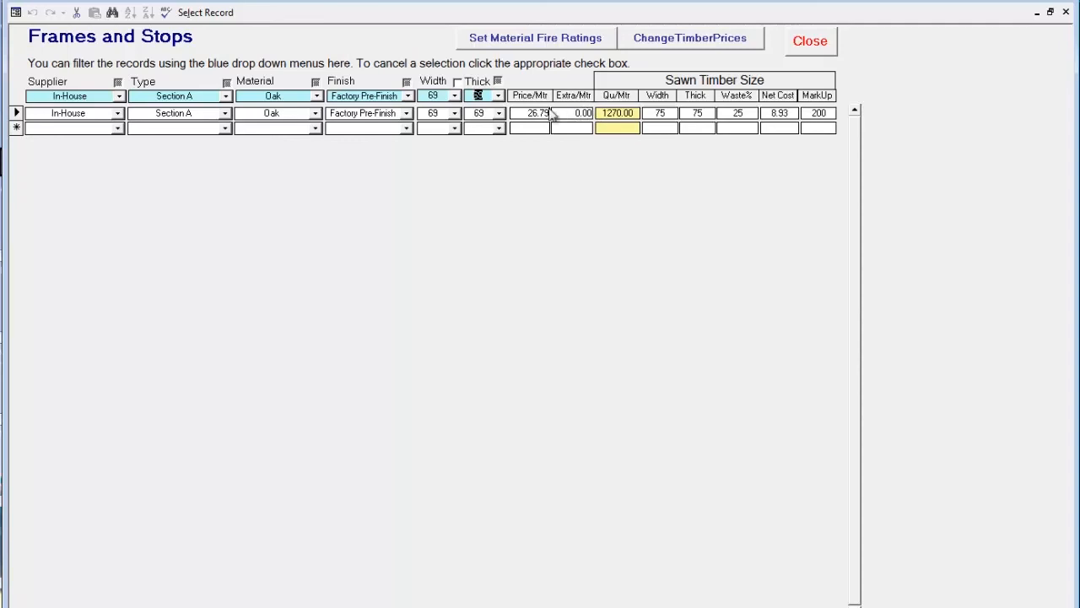
- Clear the thickness, width, finish, material, type and supplier filters to list all frames and stops
click(498, 81)
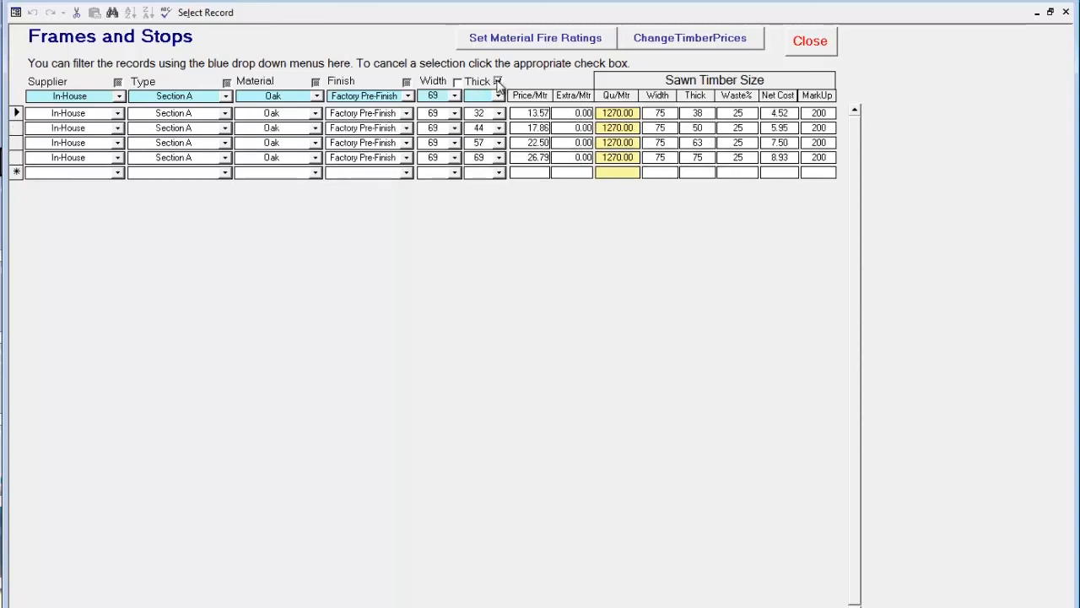
click(457, 82)
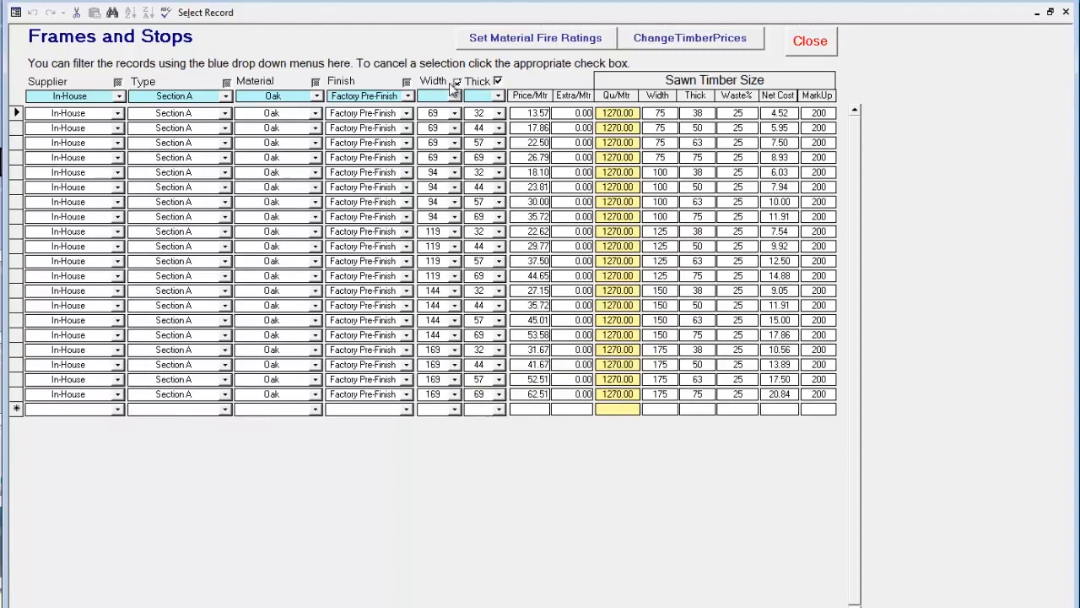
click(402, 82)
click(316, 82)
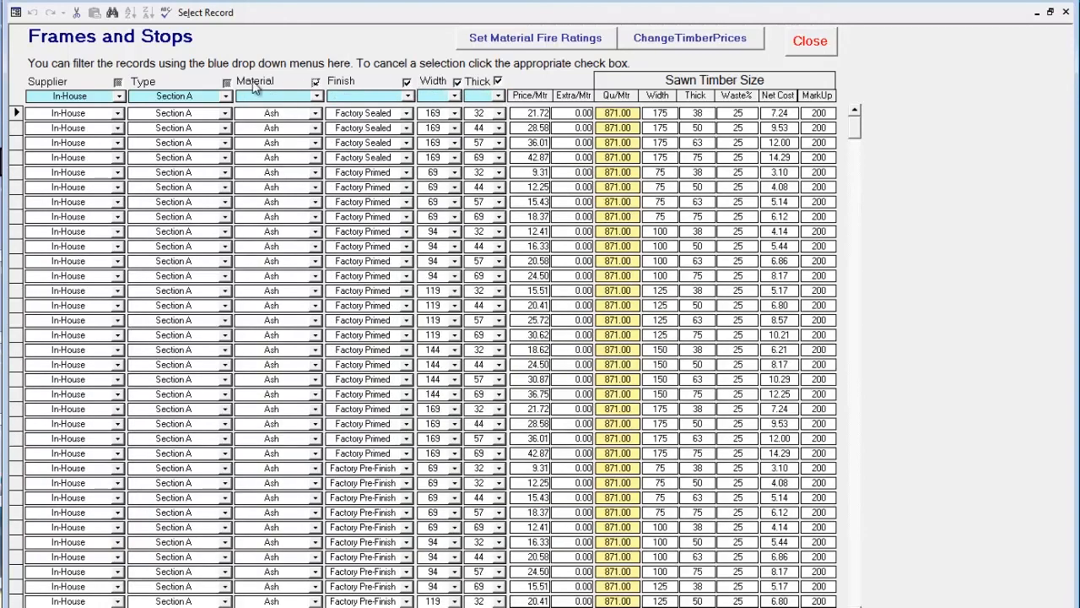
click(226, 82)
click(119, 82)
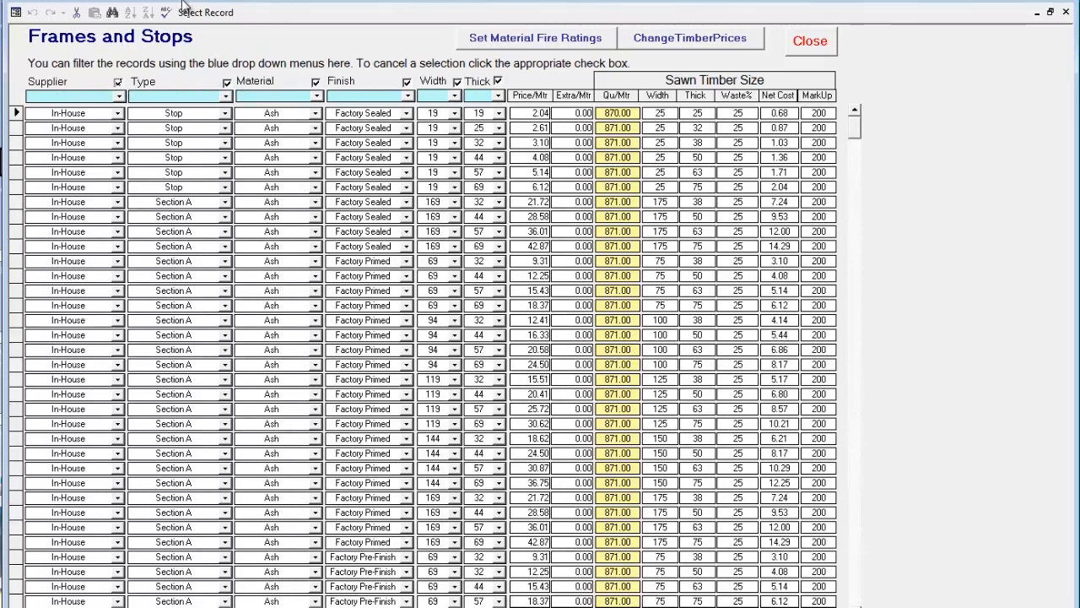
- Examine the block of Maple Section A records in the frames and stops list, then close the list
click(858, 514)
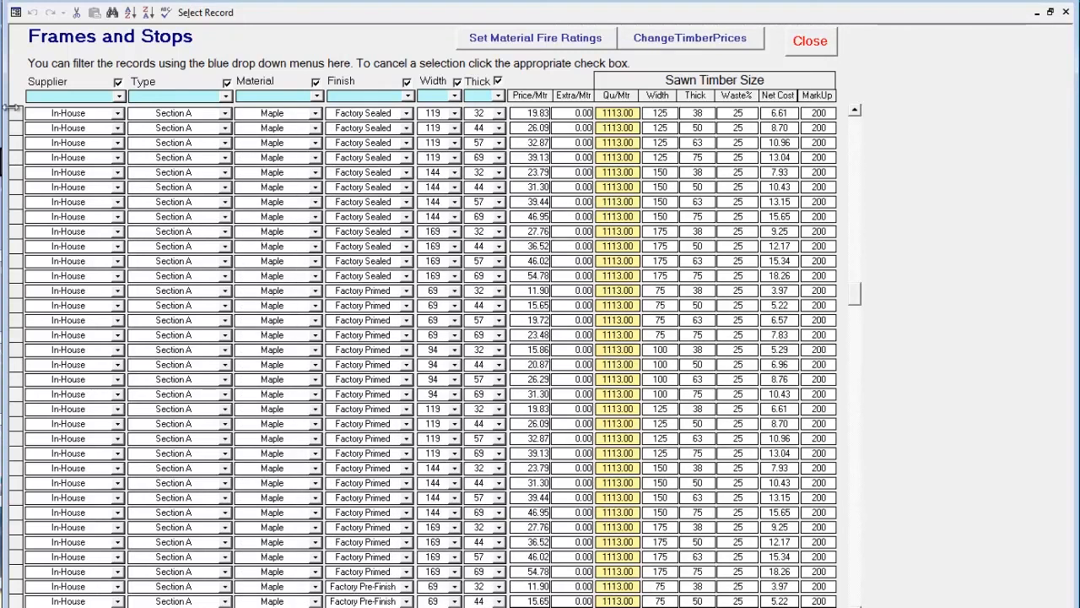
drag(15, 113, 26, 511)
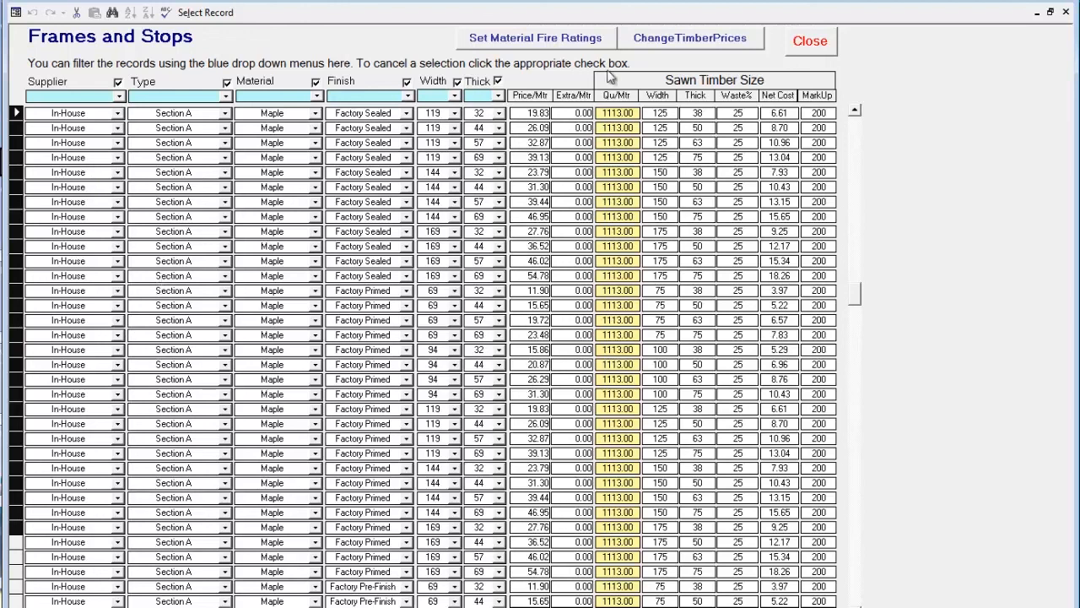
click(803, 47)
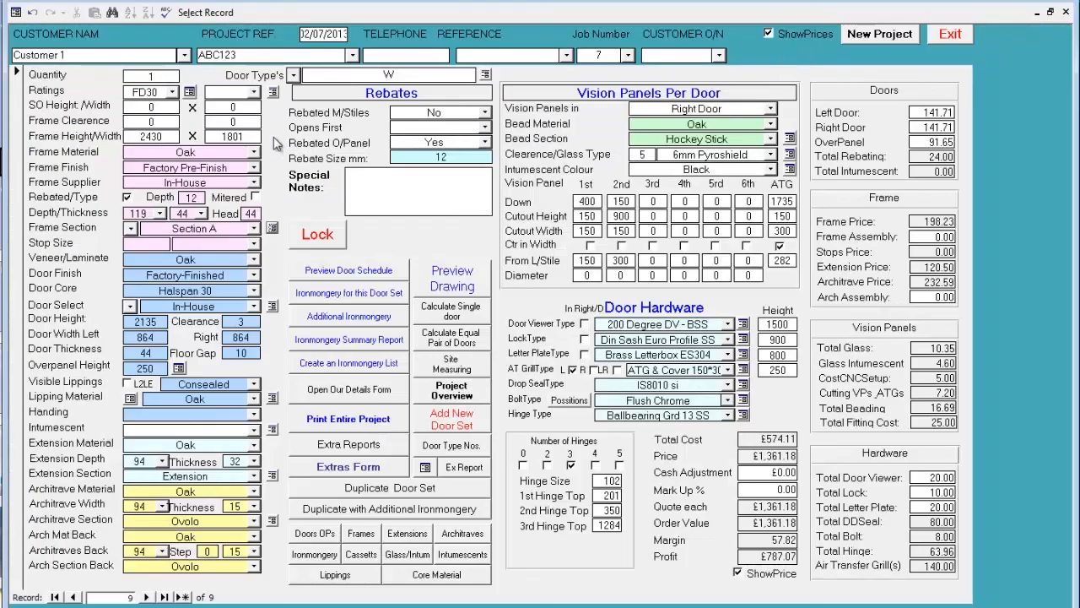
- Open the doors price list and clear the core, finish, supplier, thickness, fire rating and surface finish filters
click(272, 305)
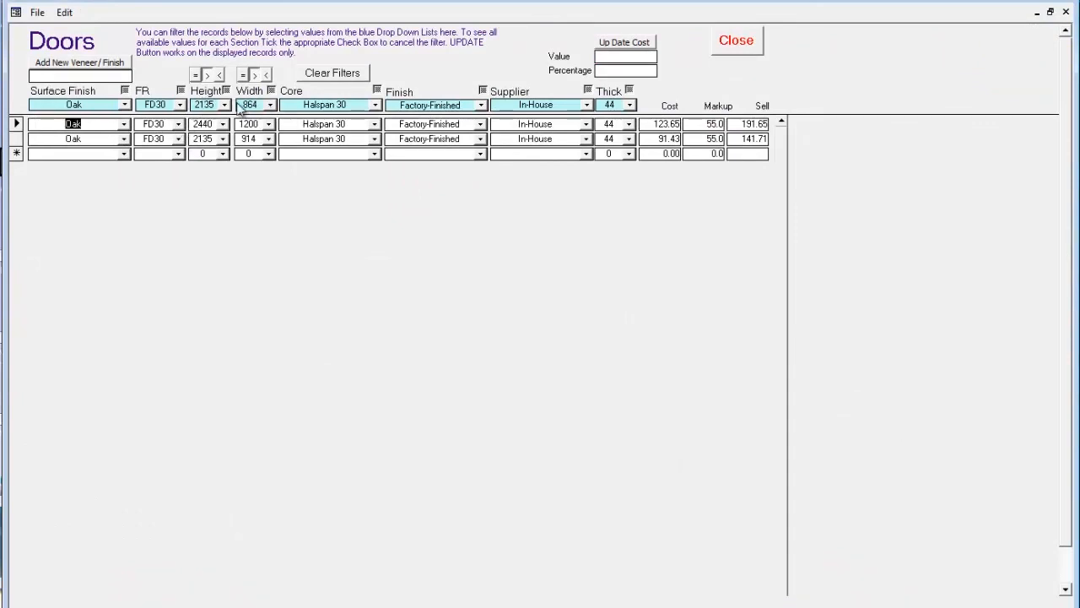
click(377, 89)
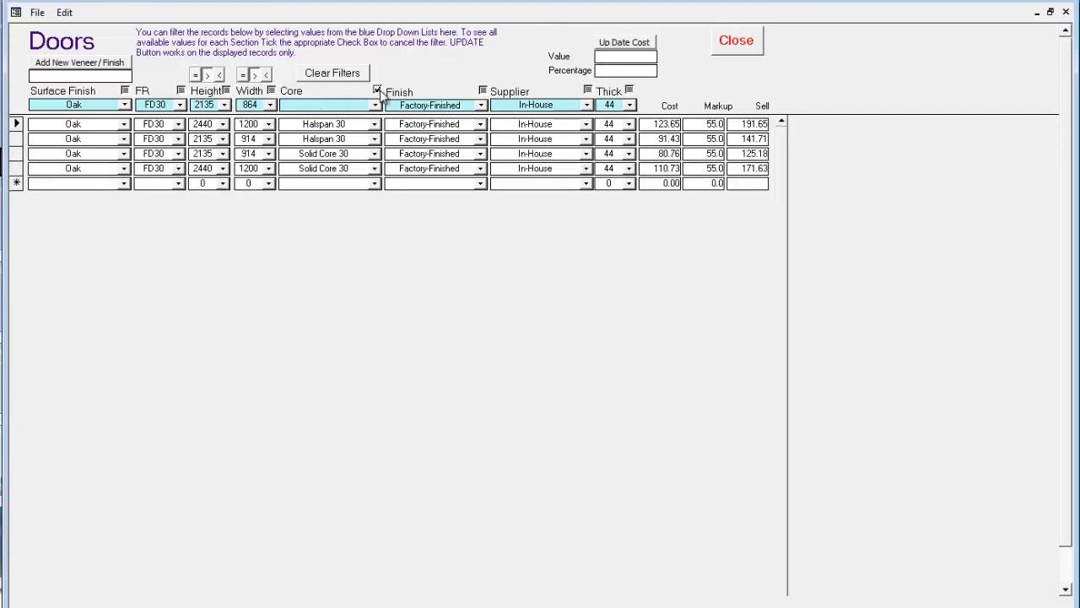
click(482, 90)
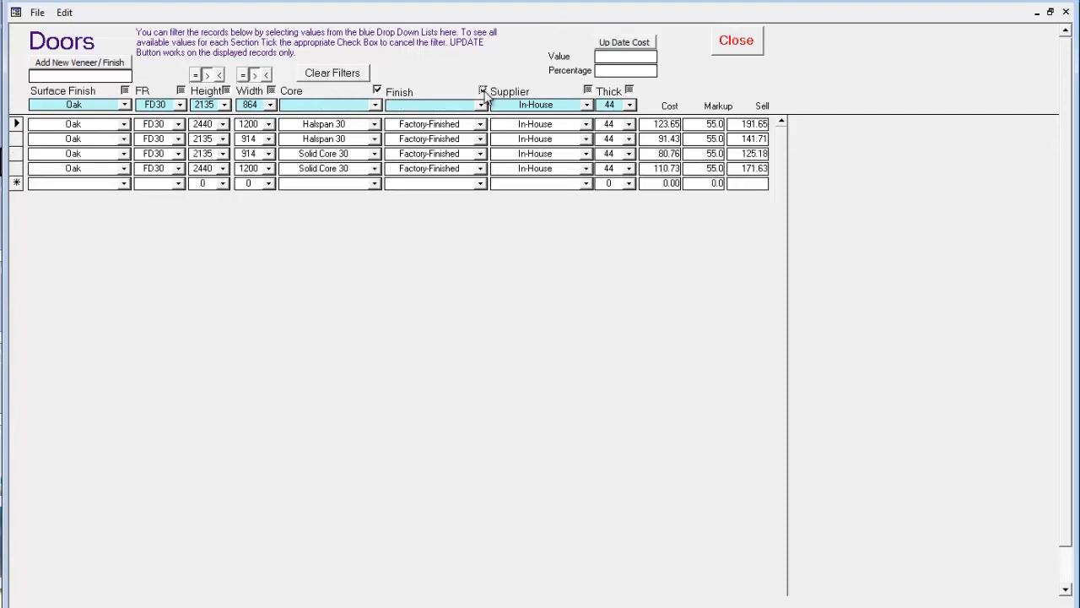
click(588, 89)
click(629, 89)
click(180, 90)
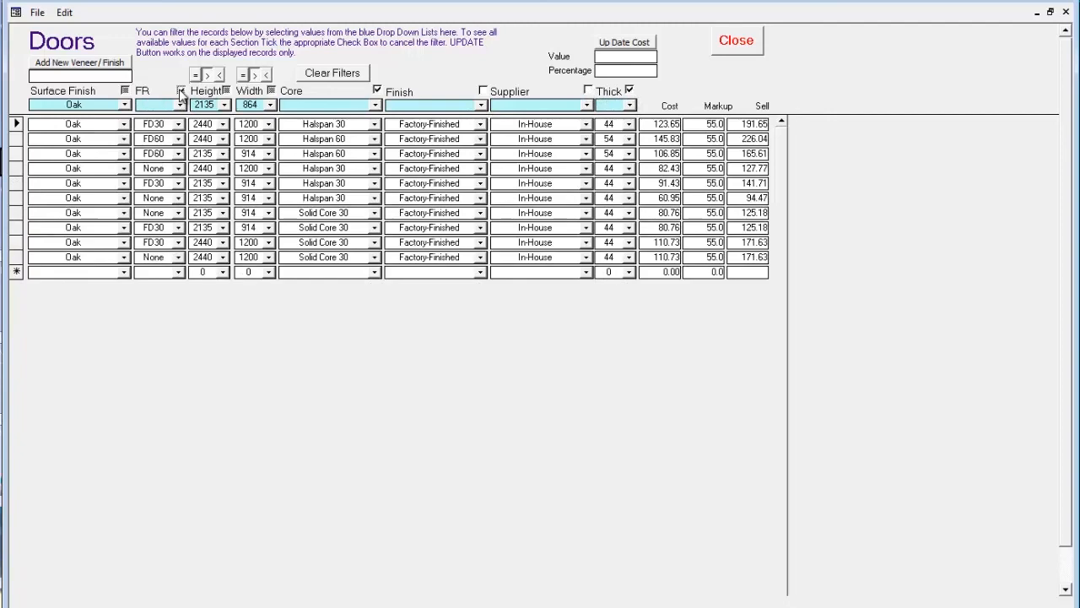
click(124, 90)
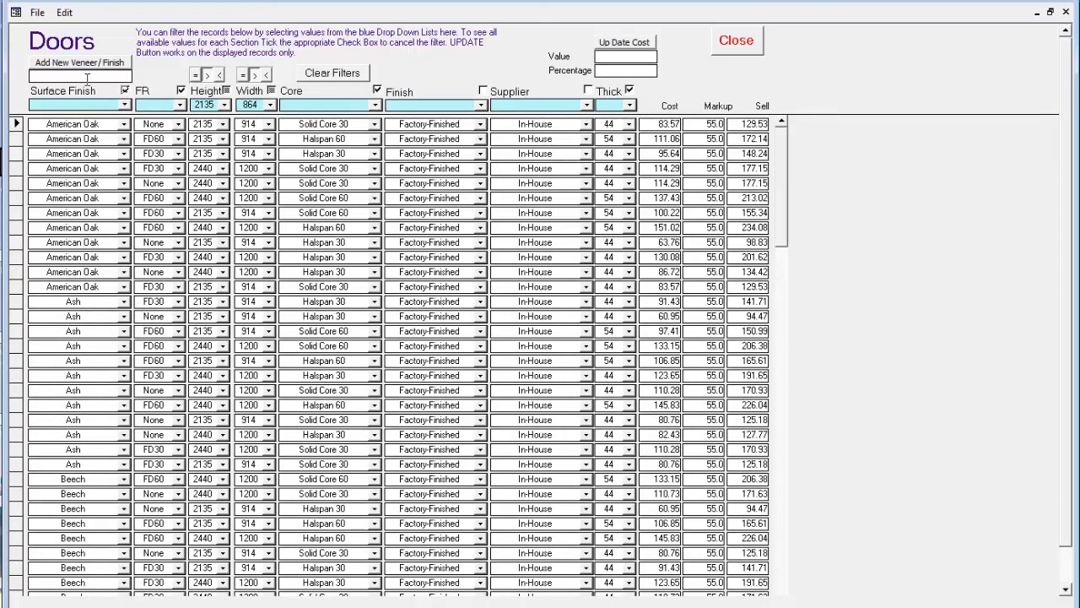
- Filter the doors to Ash surface finish and add a copy of those records under the new veneer Iroko
click(125, 105)
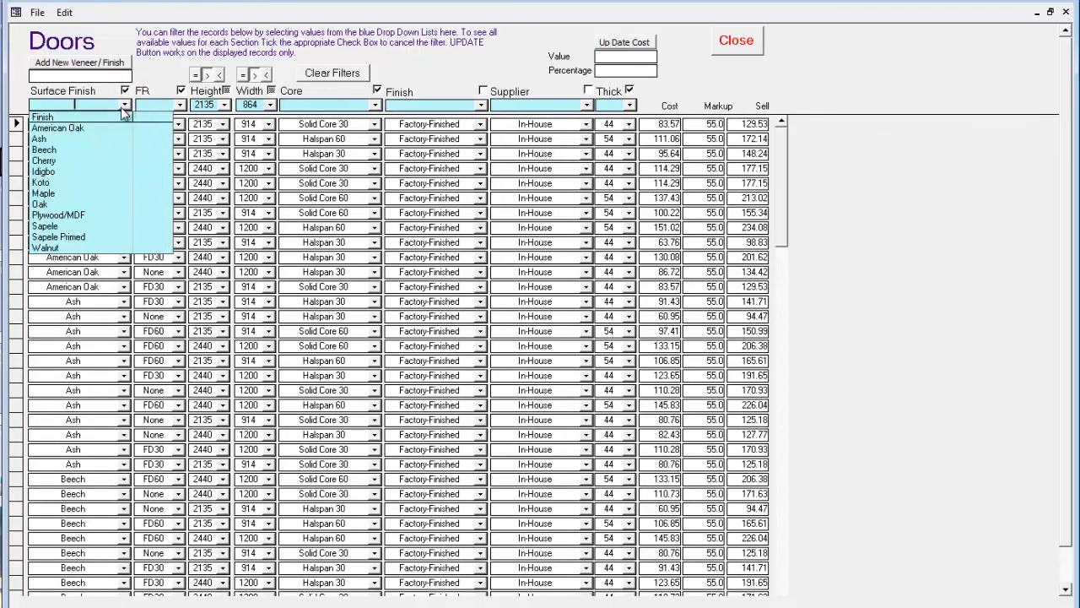
click(76, 139)
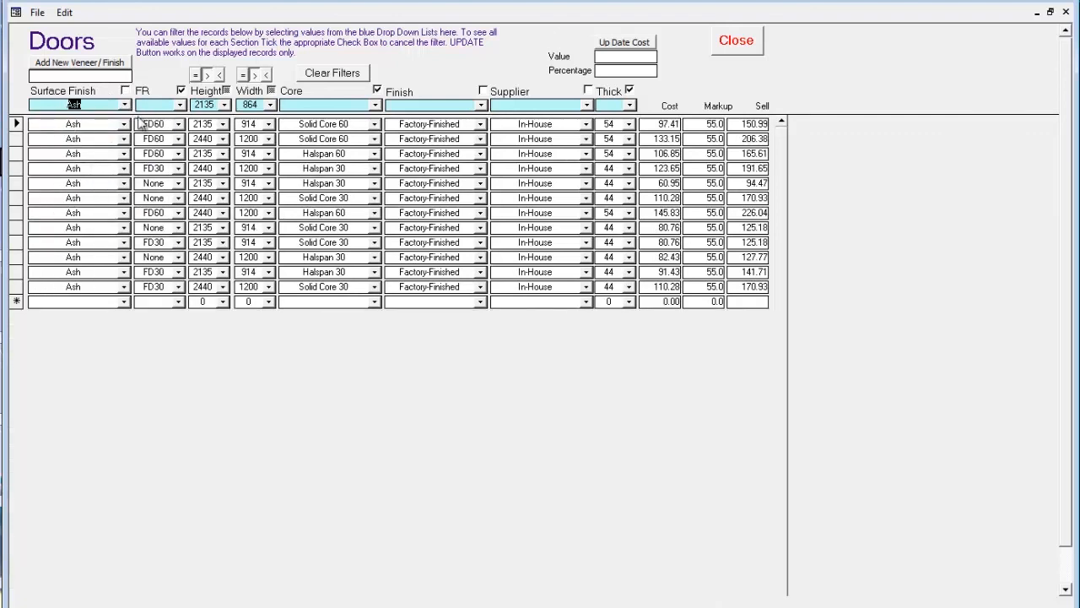
drag(16, 124, 13, 289)
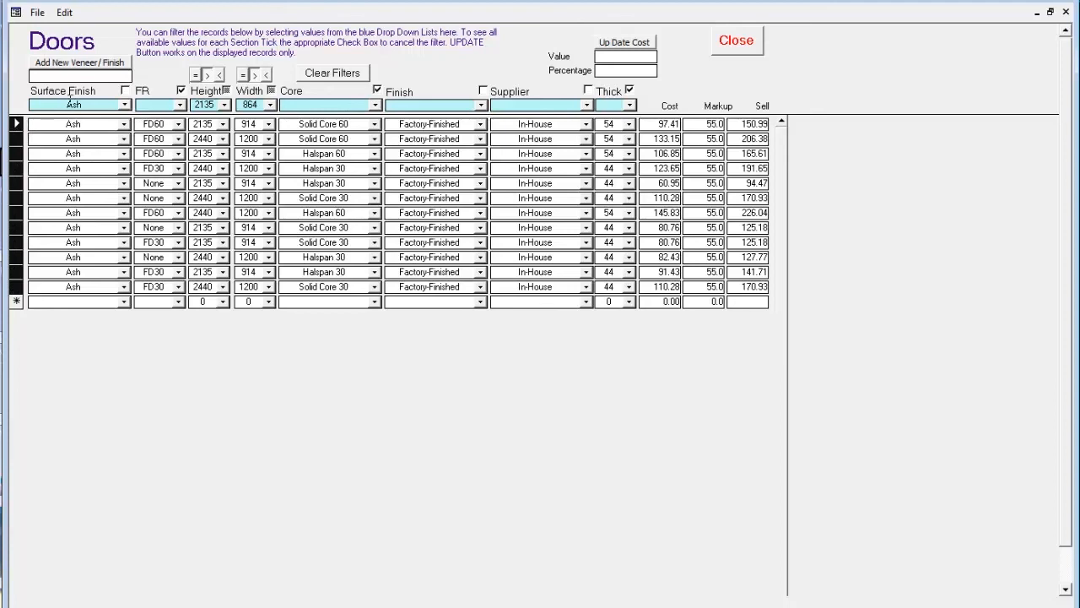
click(68, 78)
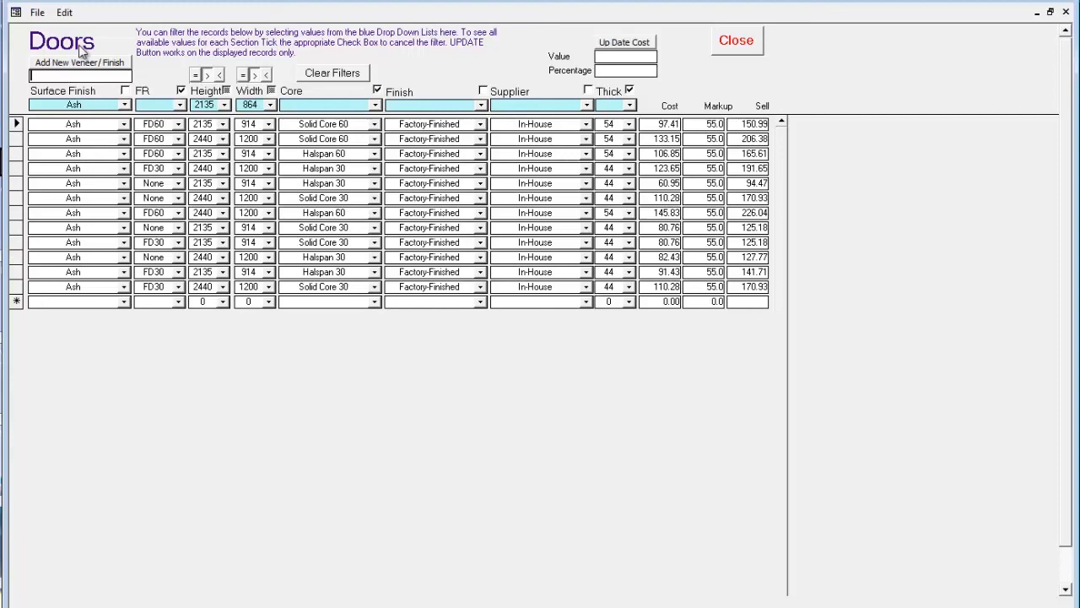
text(Iroko)
click(76, 64)
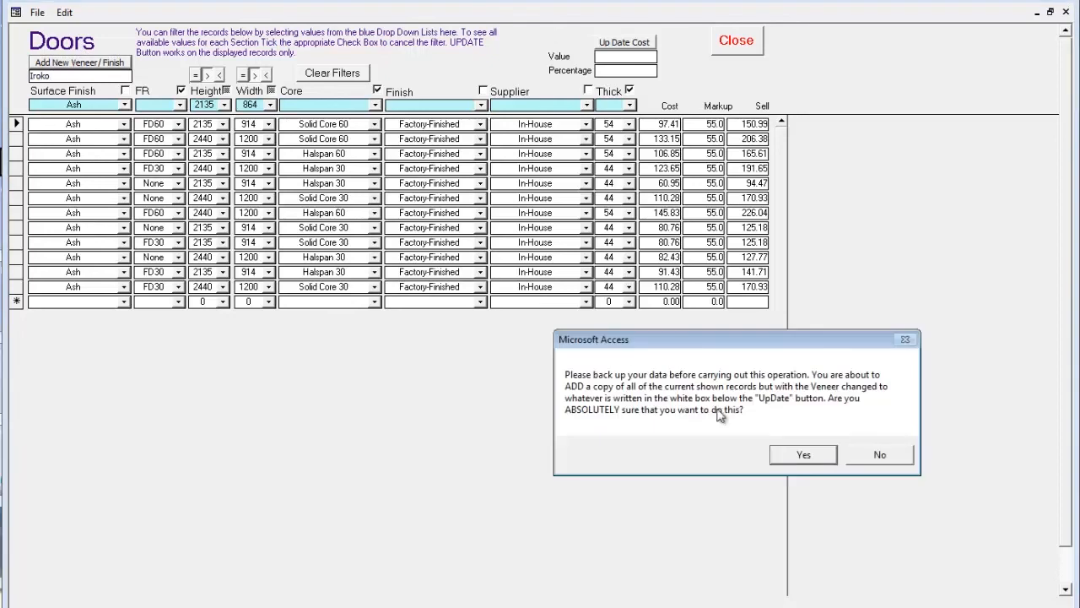
click(800, 460)
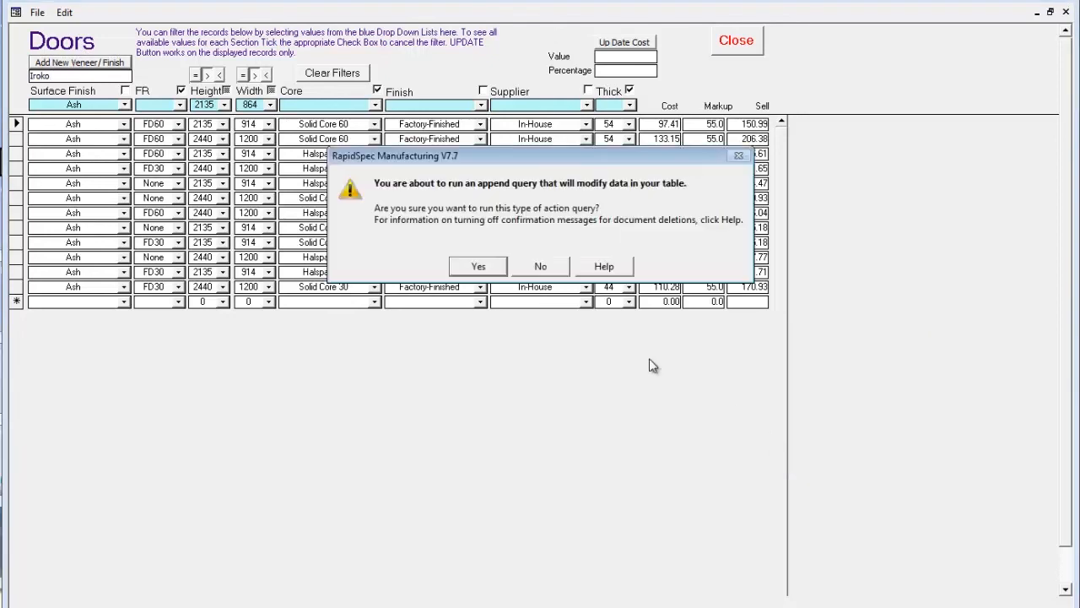
click(478, 266)
click(506, 268)
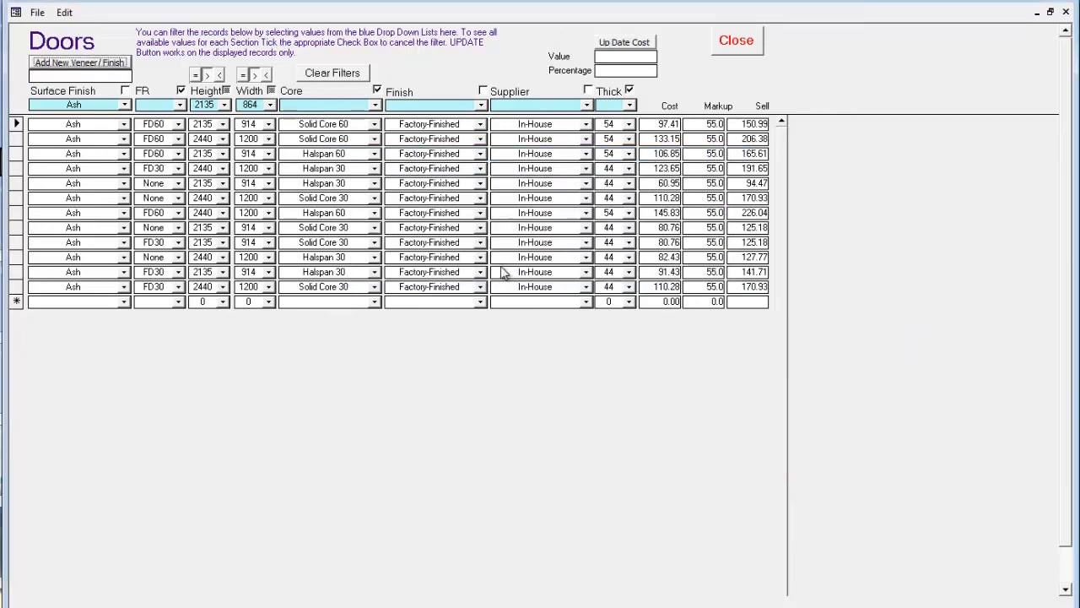
- Filter the doors to Iroko and increase the cost of all shown records by a value of 5
click(124, 105)
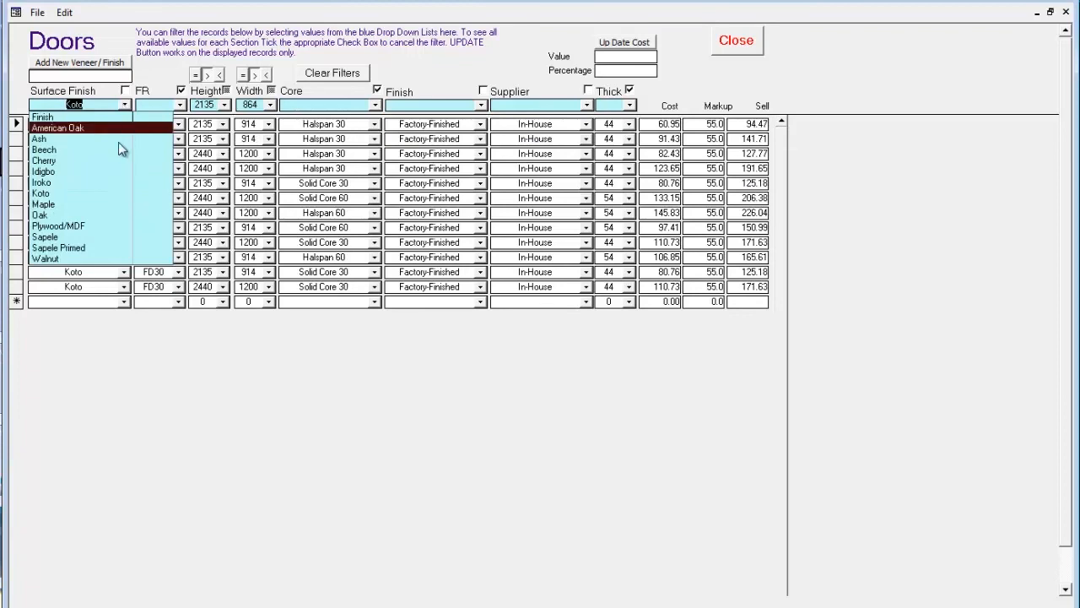
click(106, 183)
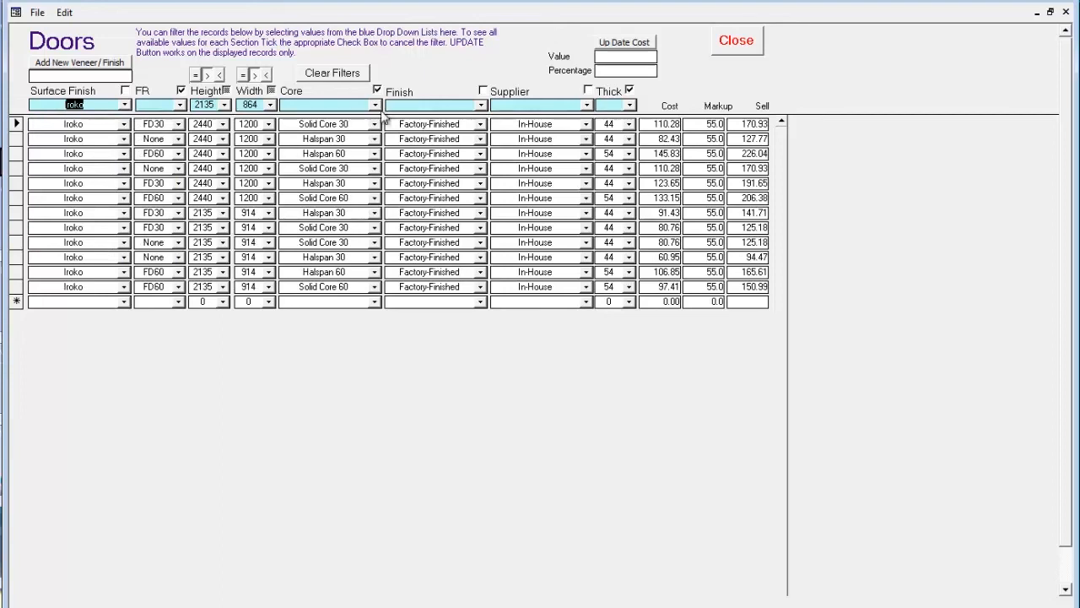
click(627, 55)
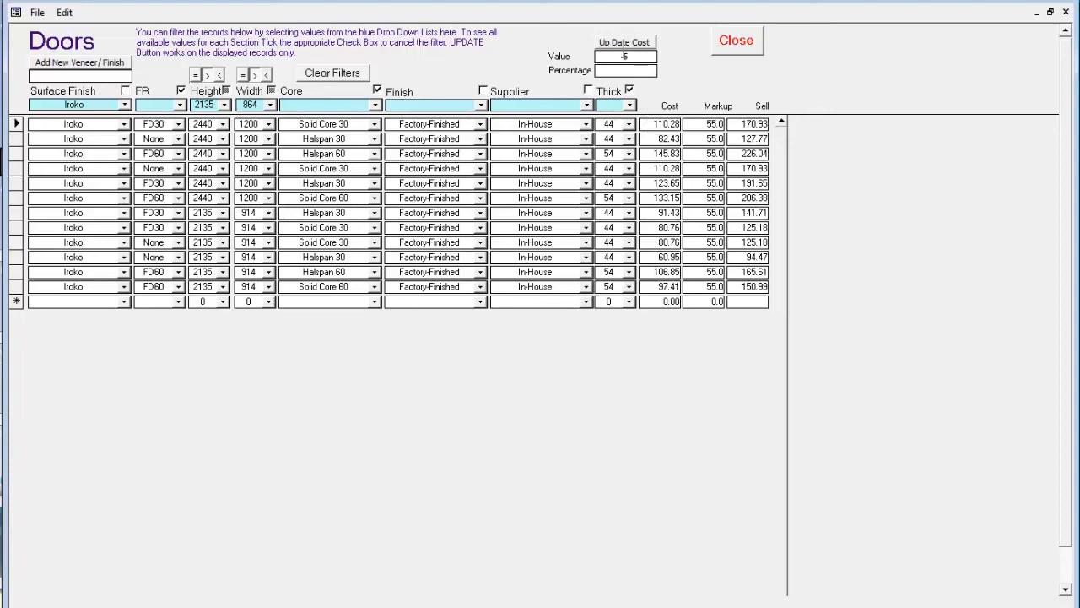
click(625, 44)
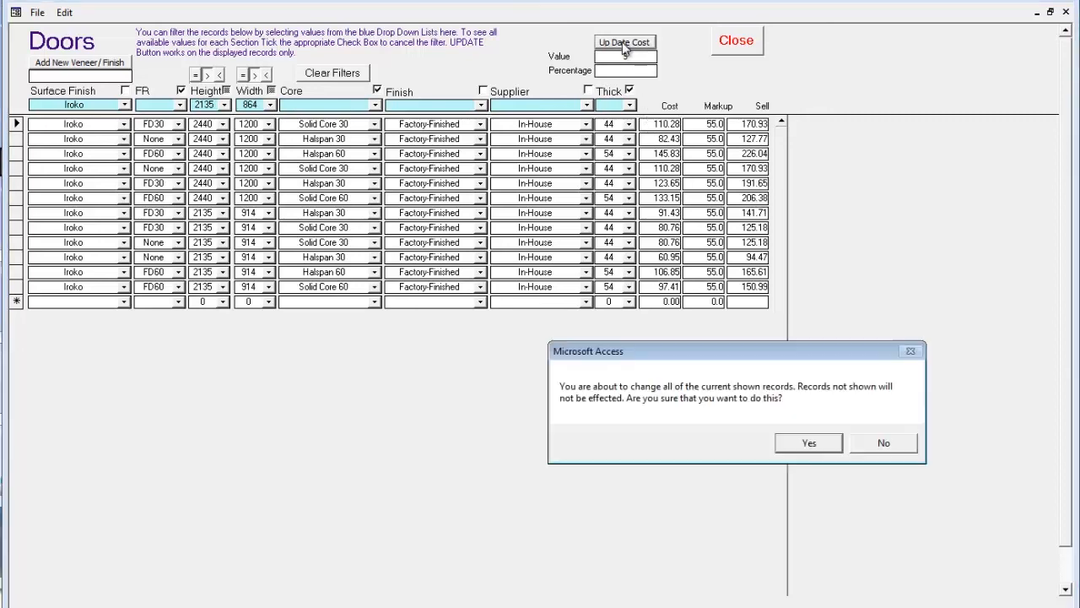
click(803, 442)
click(477, 266)
click(505, 266)
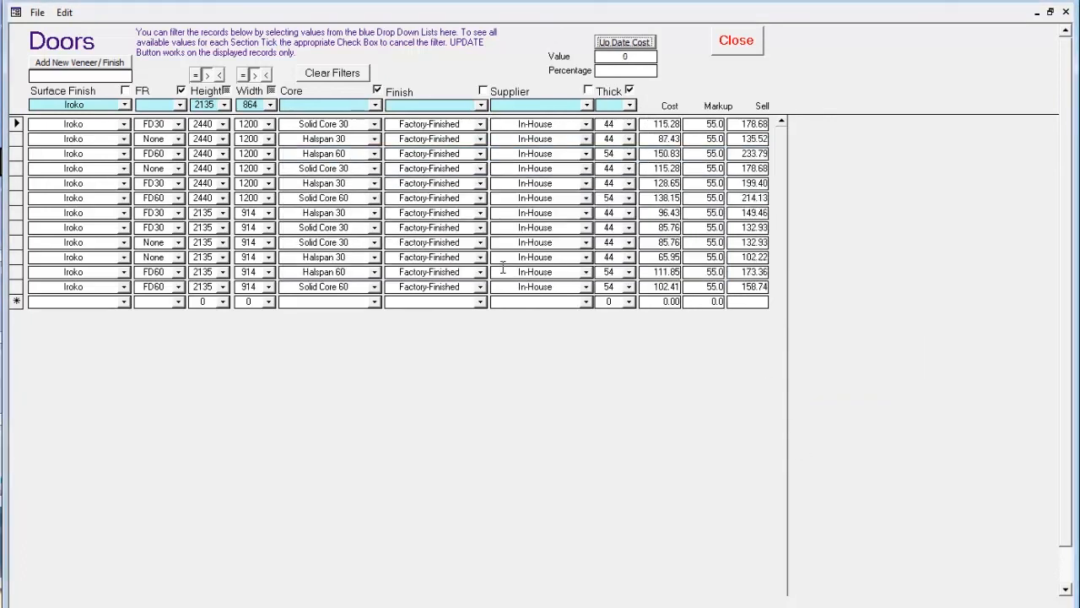
- Update the cost of all shown Iroko doors by -10 percent and close the doors price list
click(639, 70)
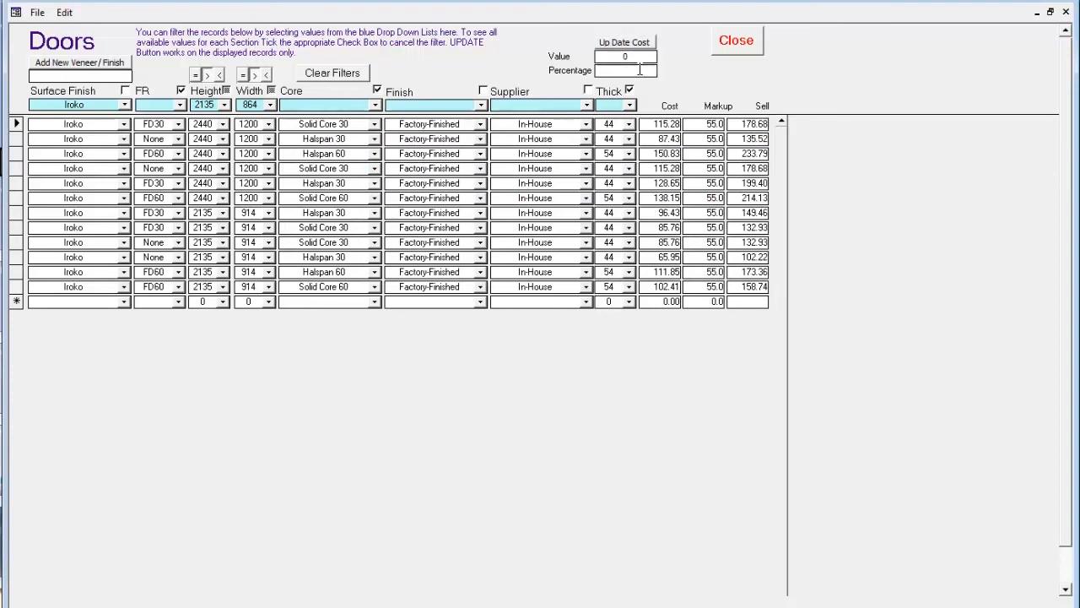
text(-10)
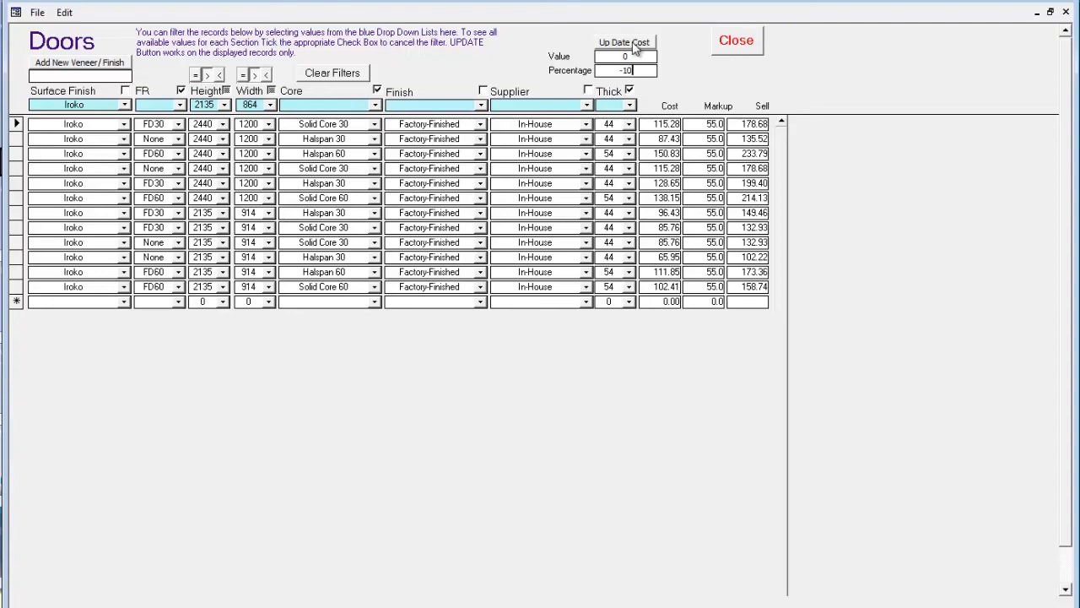
click(634, 46)
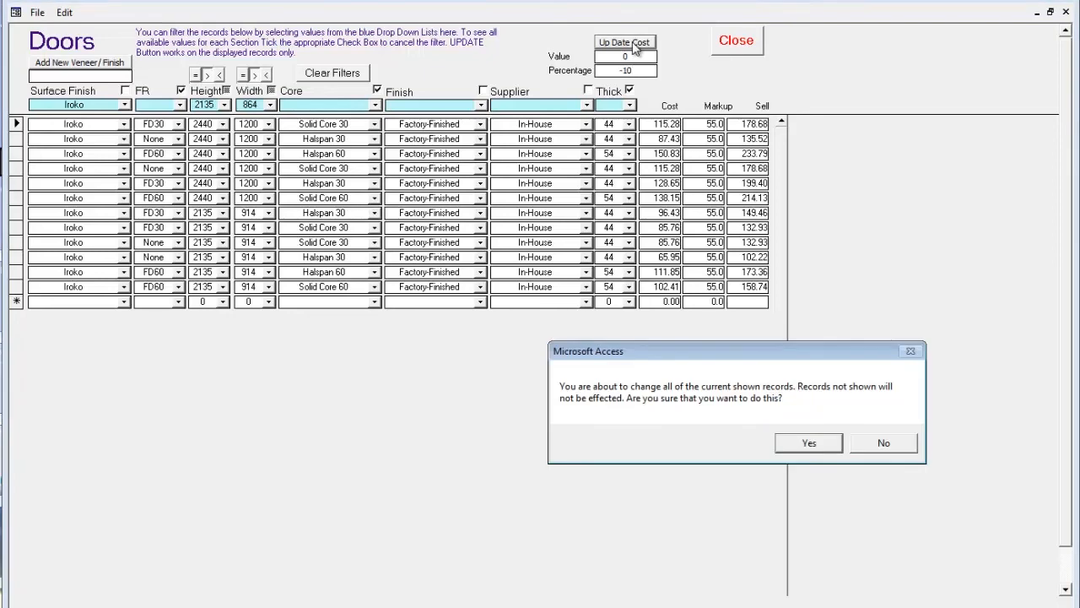
click(803, 444)
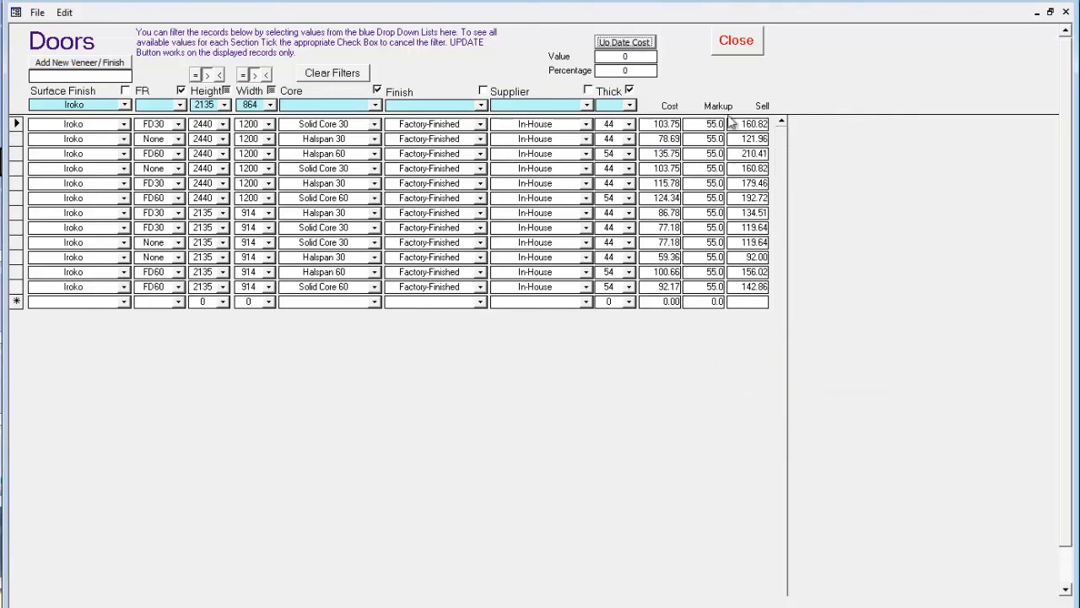
click(736, 44)
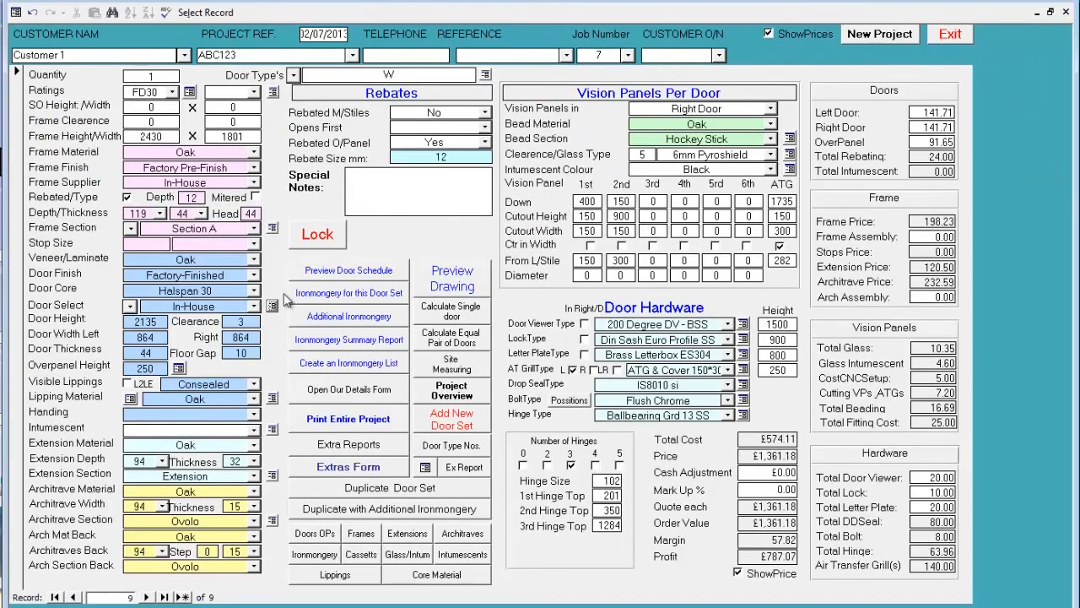
- Look up the door records offered for door set W, both the matching size and the other available sizes
click(254, 307)
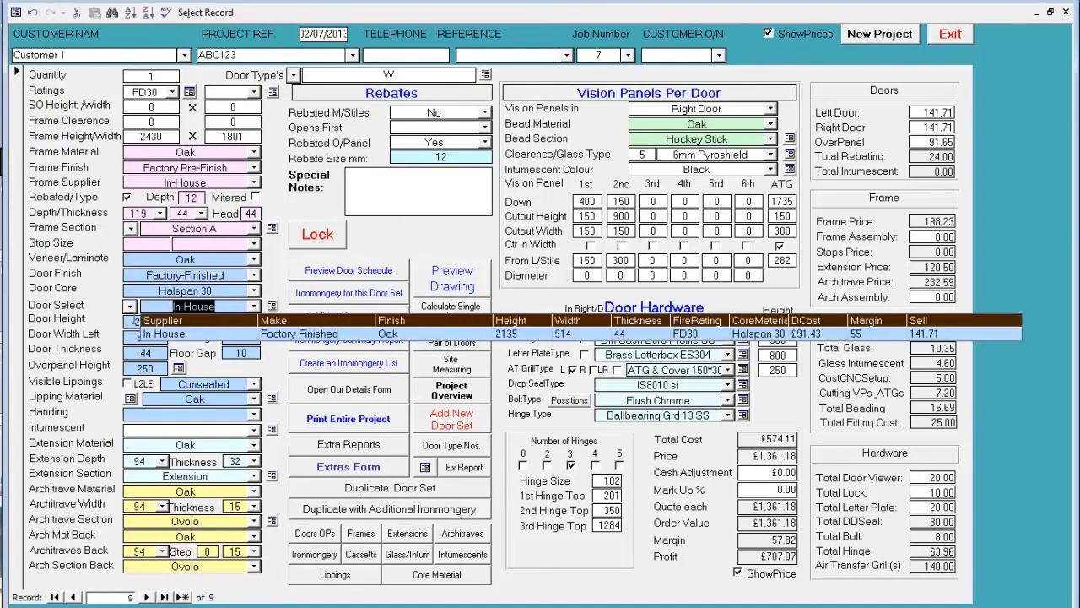
click(129, 306)
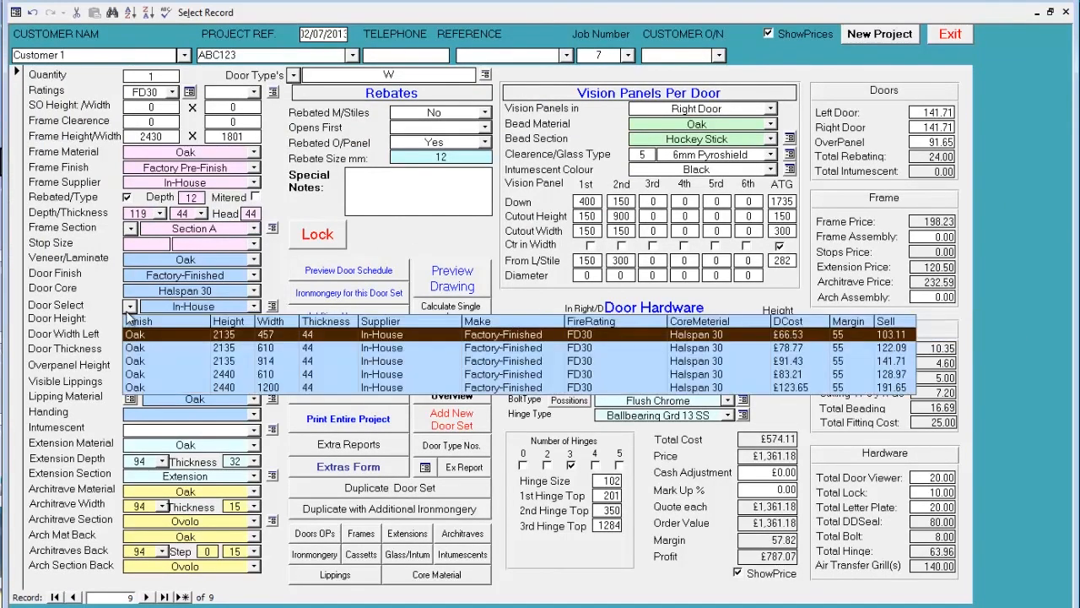
click(312, 210)
- Review the oak price lists for extensions and architraves, closing each one
click(268, 472)
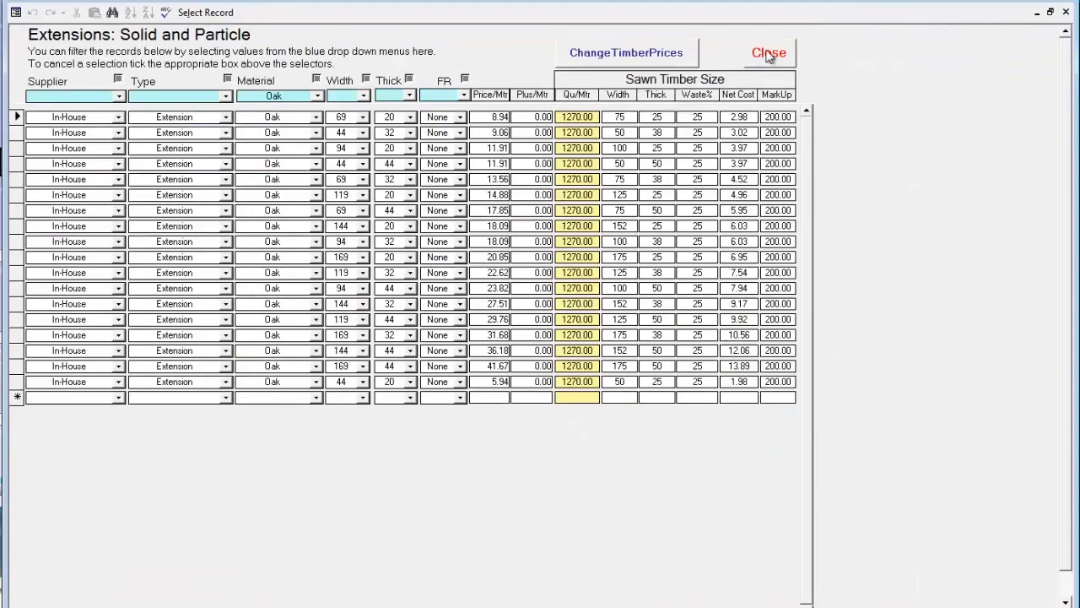
click(766, 52)
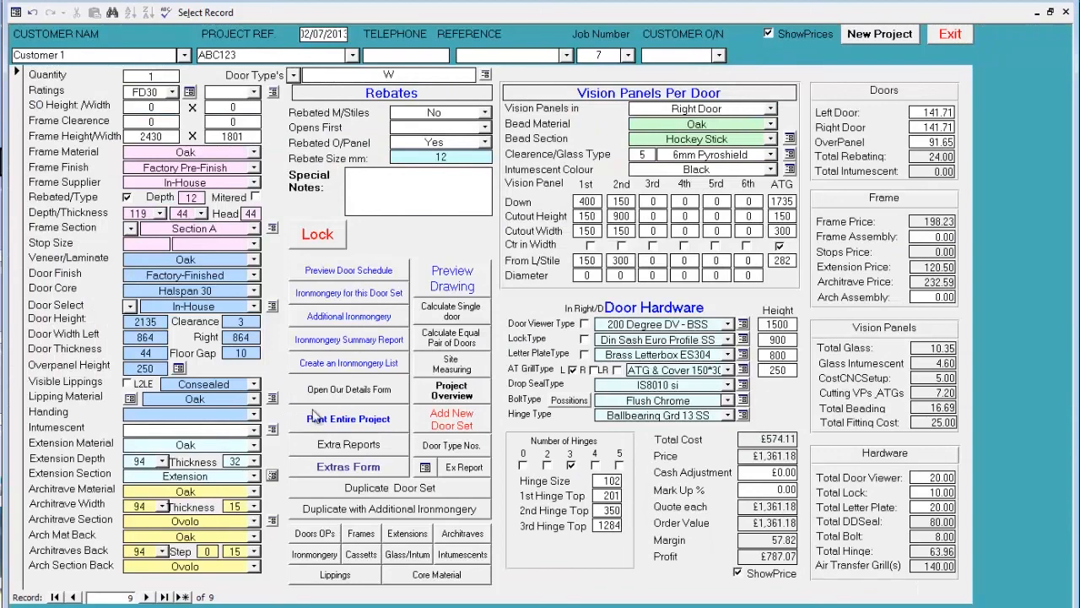
click(272, 520)
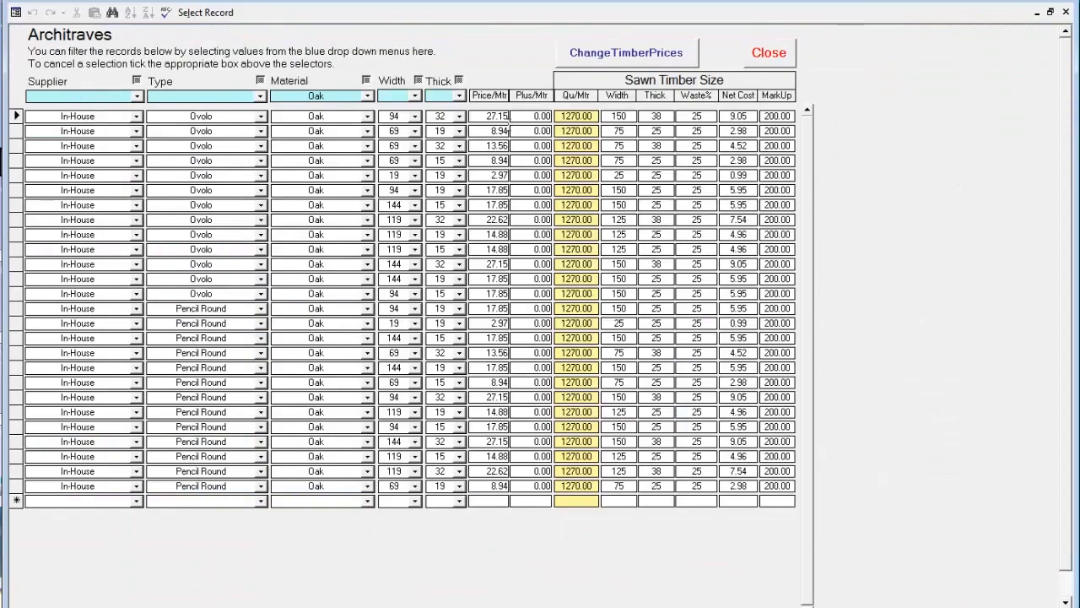
click(763, 51)
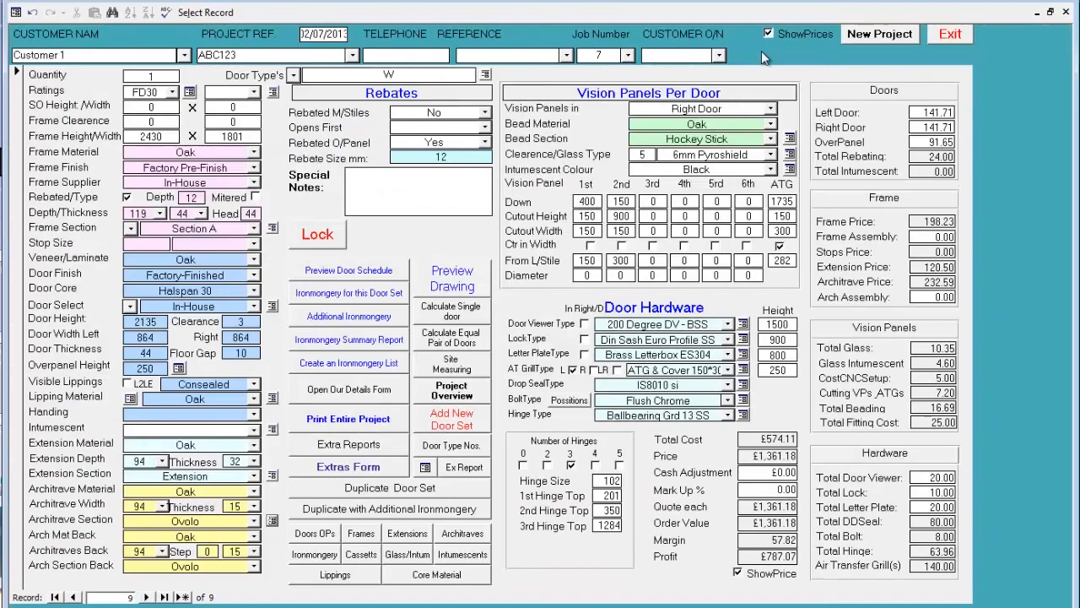
- Review the oak Hockey Stick glazing bead prices and the vision panel glass data, closing each form
click(789, 138)
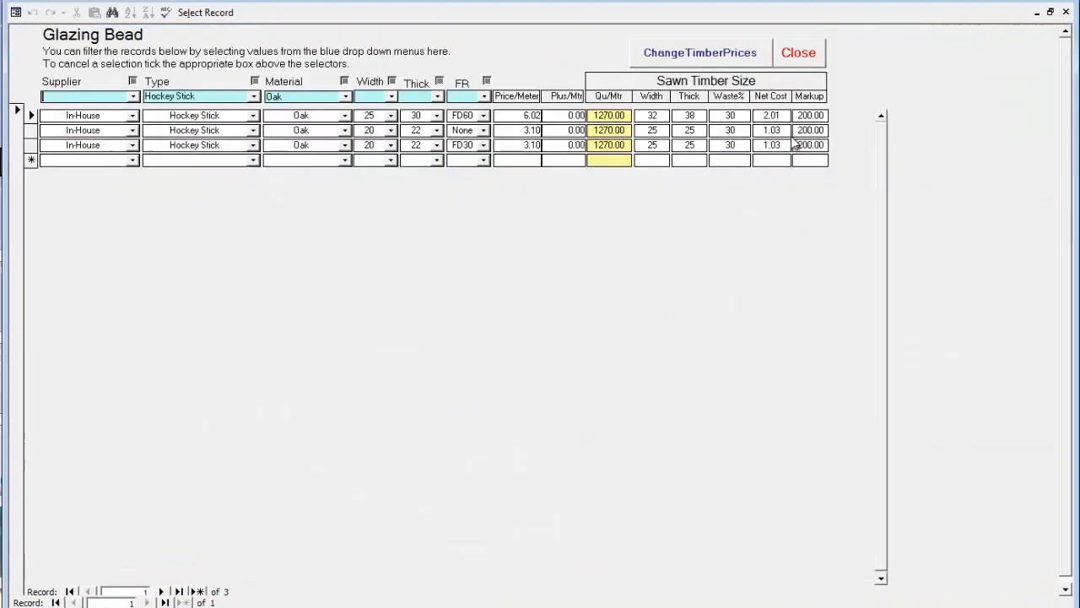
click(794, 56)
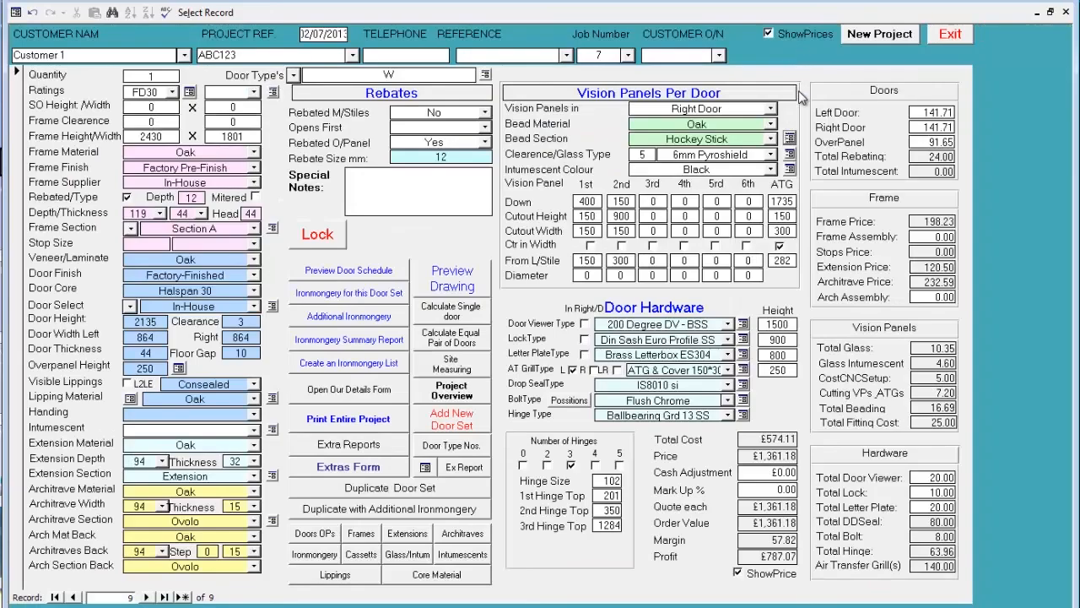
click(790, 155)
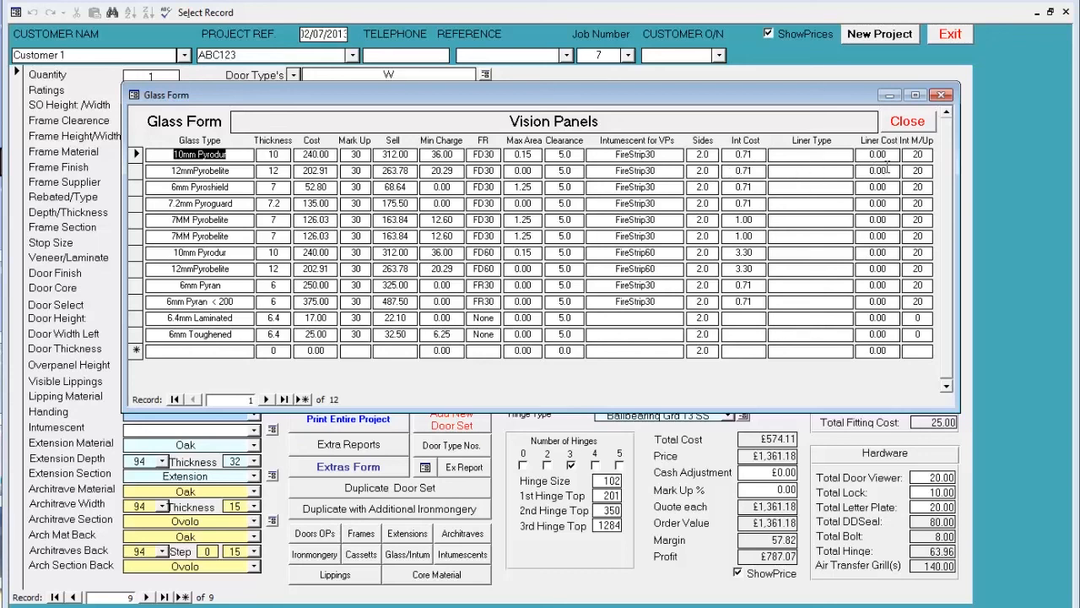
click(905, 122)
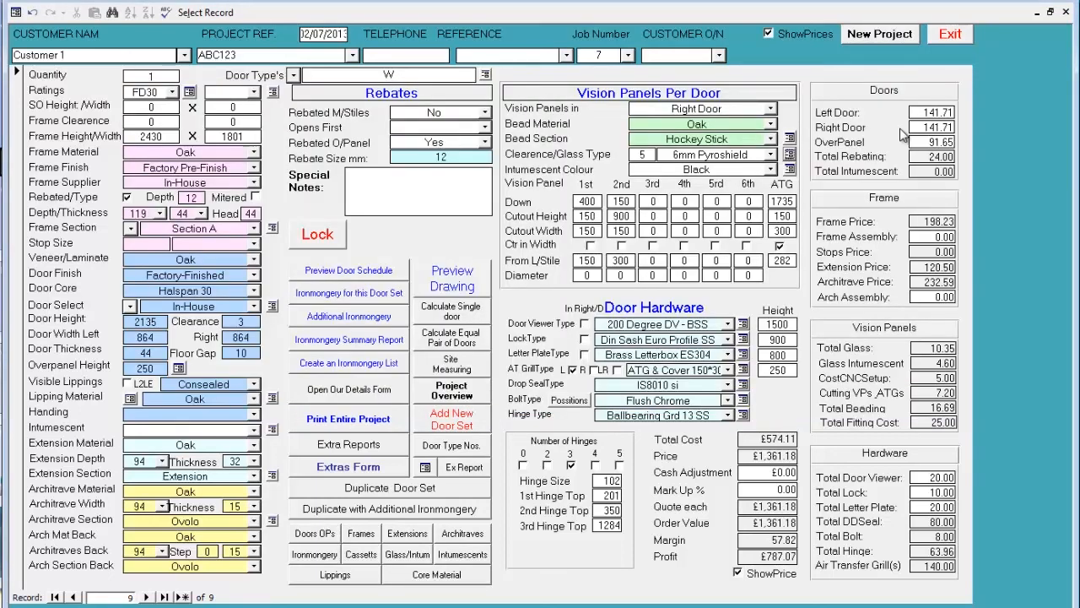